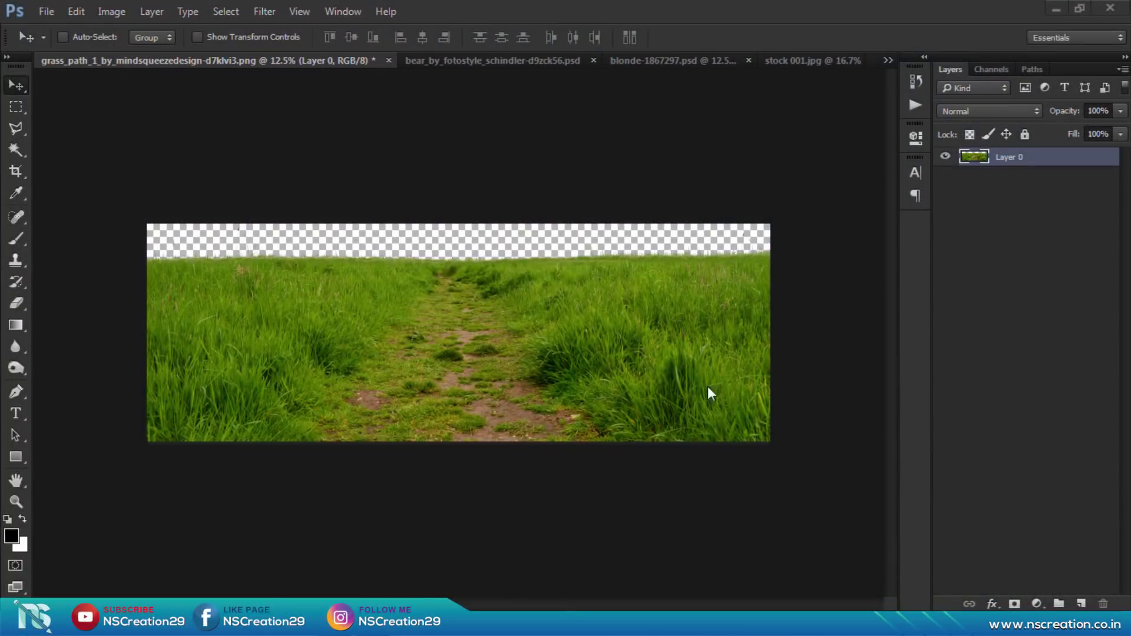
Step: Switch to the Crop Tool on the grass path image
click(517, 276)
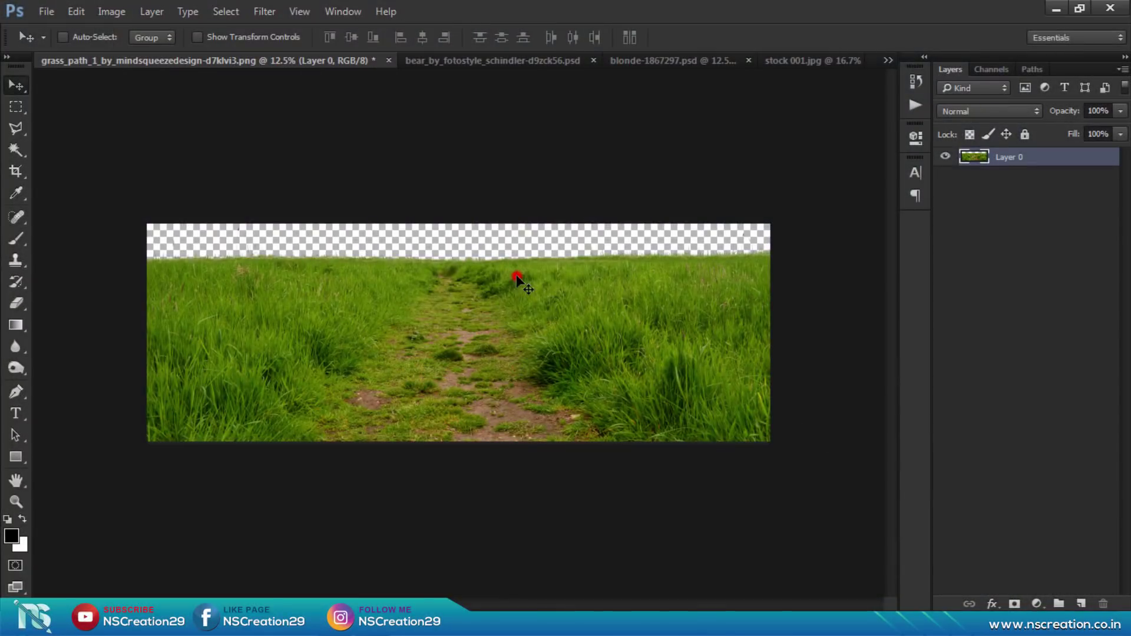
click(462, 277)
Step: Extend the grass canvas upward to about 14.5 in tall with a transparent area above
click(15, 171)
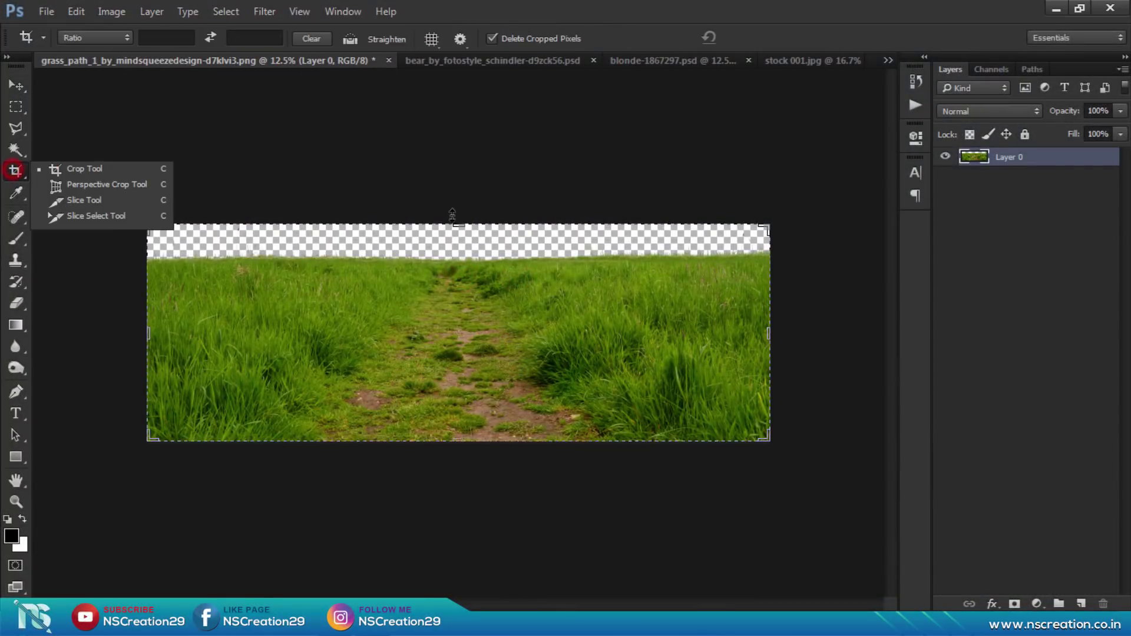
drag(458, 224, 456, 110)
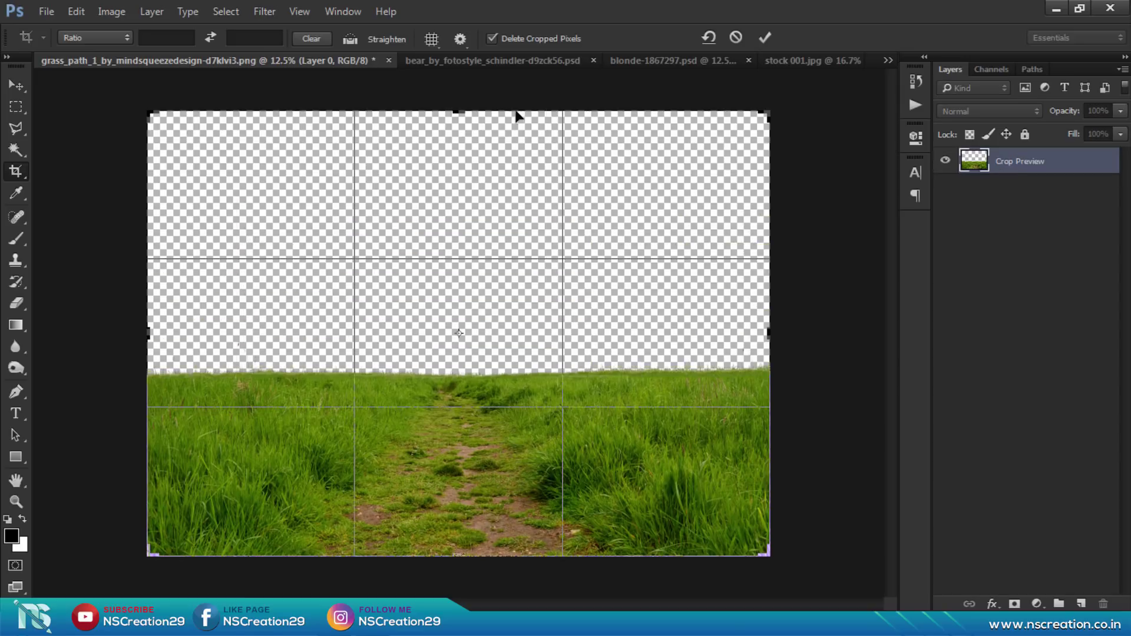
click(762, 37)
Step: Apply a perspective transform to the grass layer, spreading its bottom edge outward
key(v)
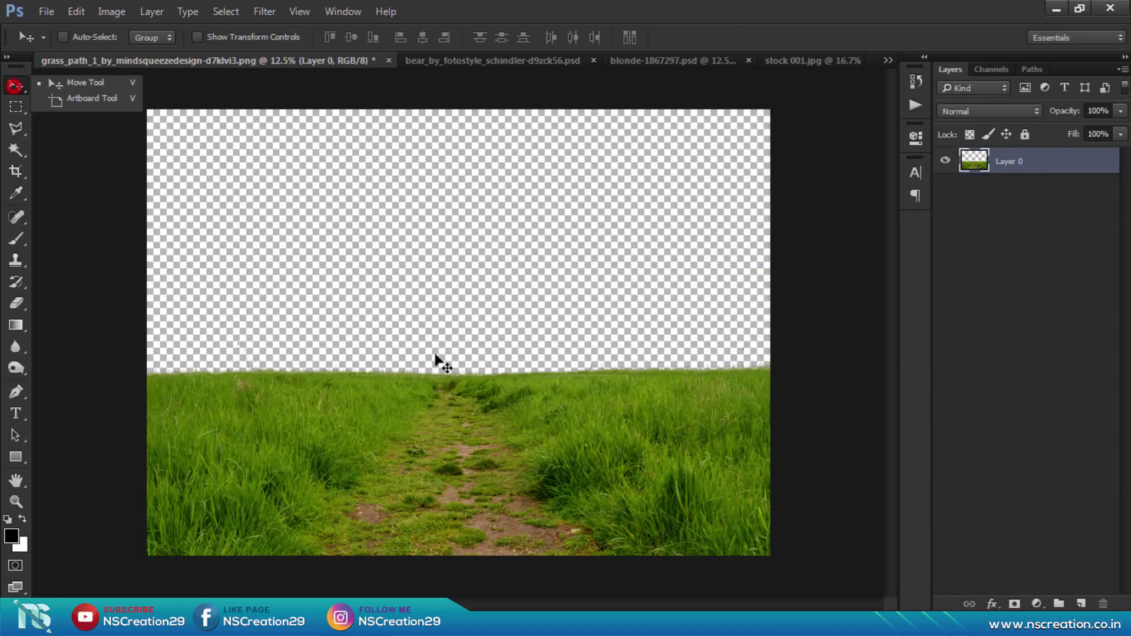
right_click(429, 384)
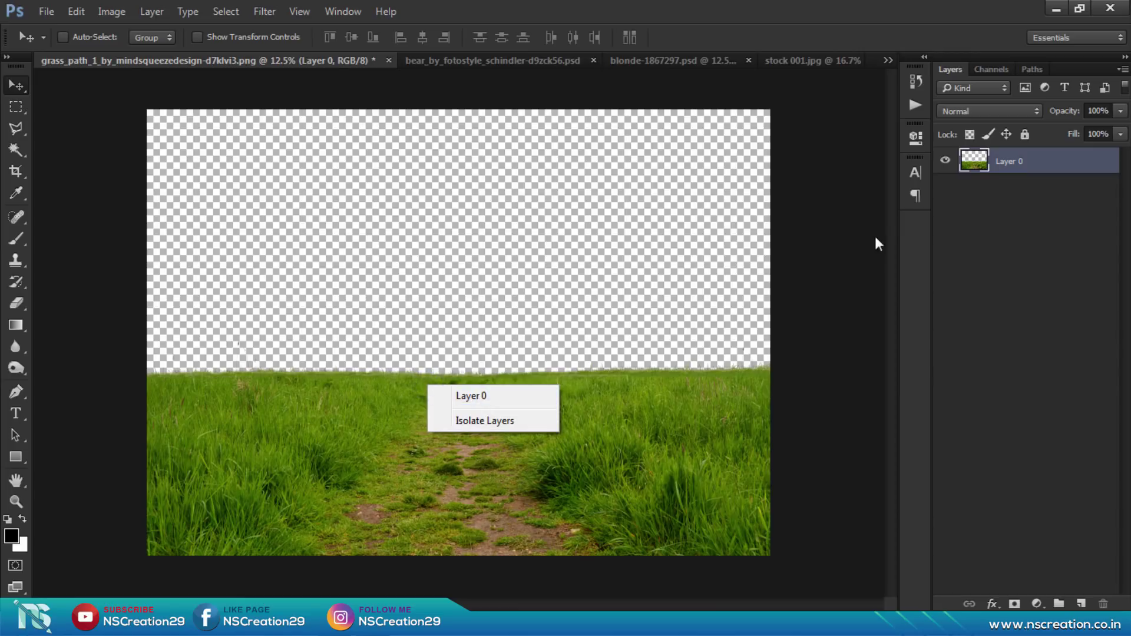
click(993, 154)
key(ctrl+t)
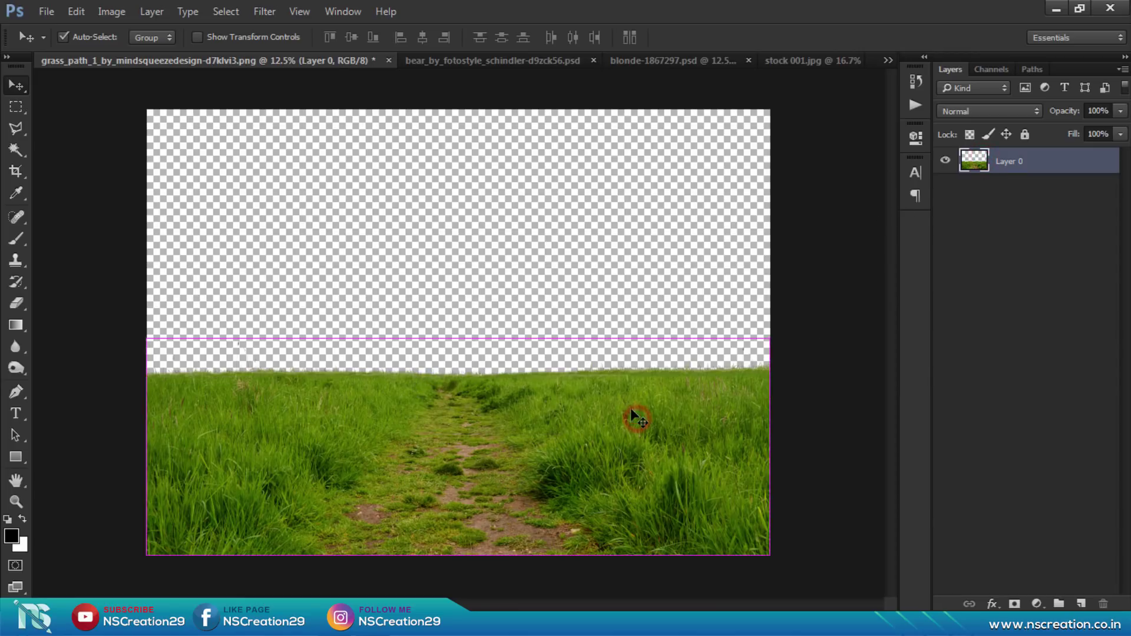
right_click(595, 419)
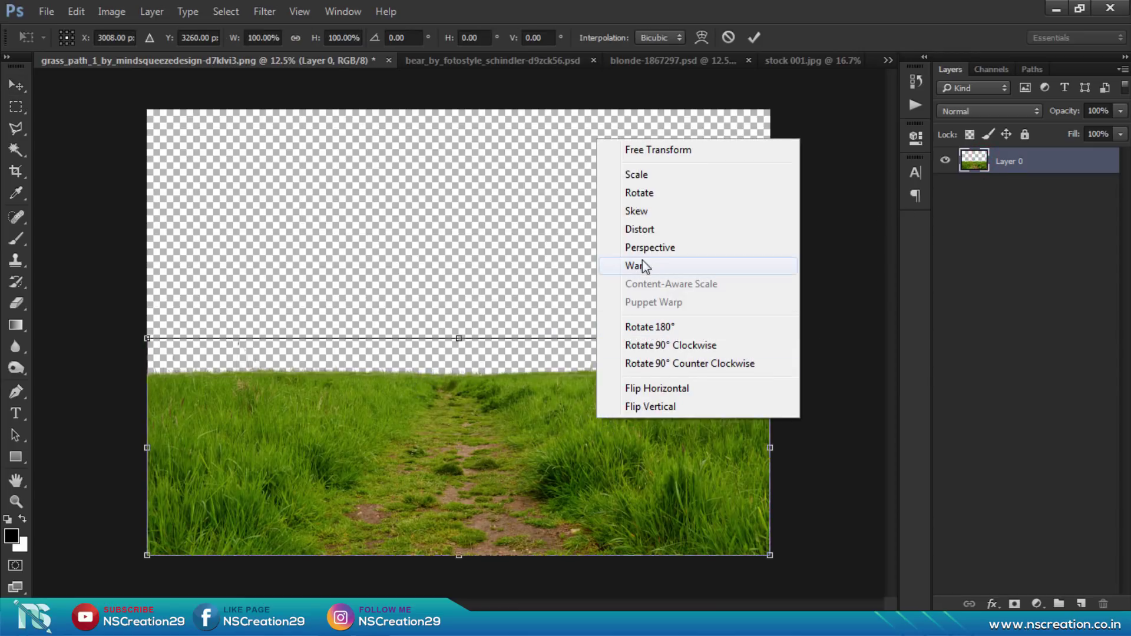
click(642, 228)
drag(538, 442, 536, 316)
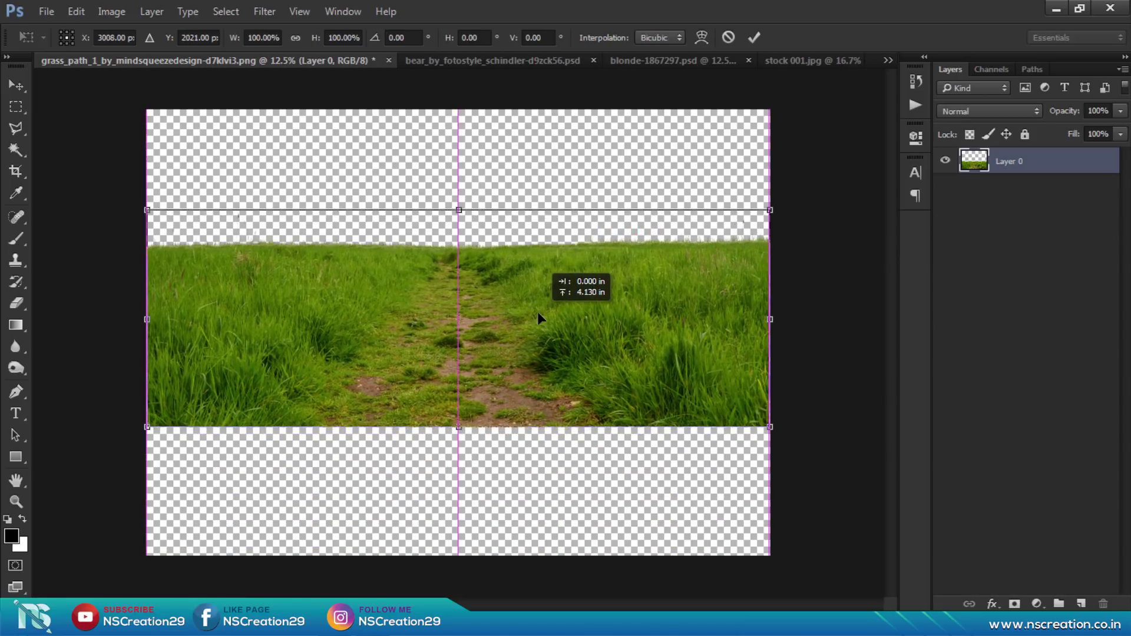
drag(536, 318, 529, 311)
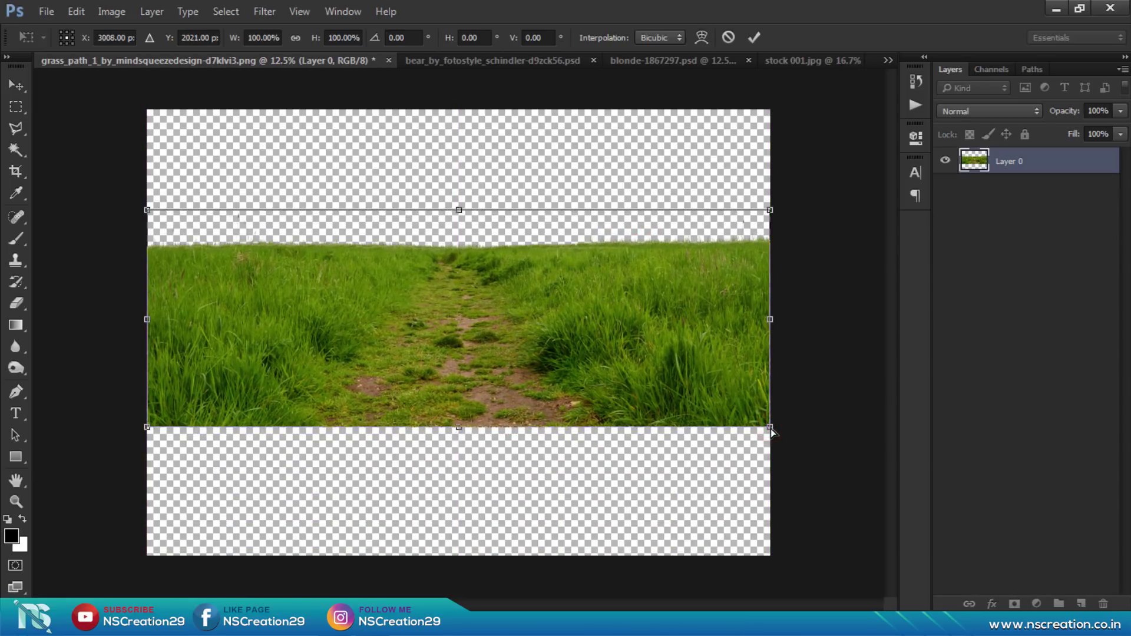
drag(771, 427, 922, 461)
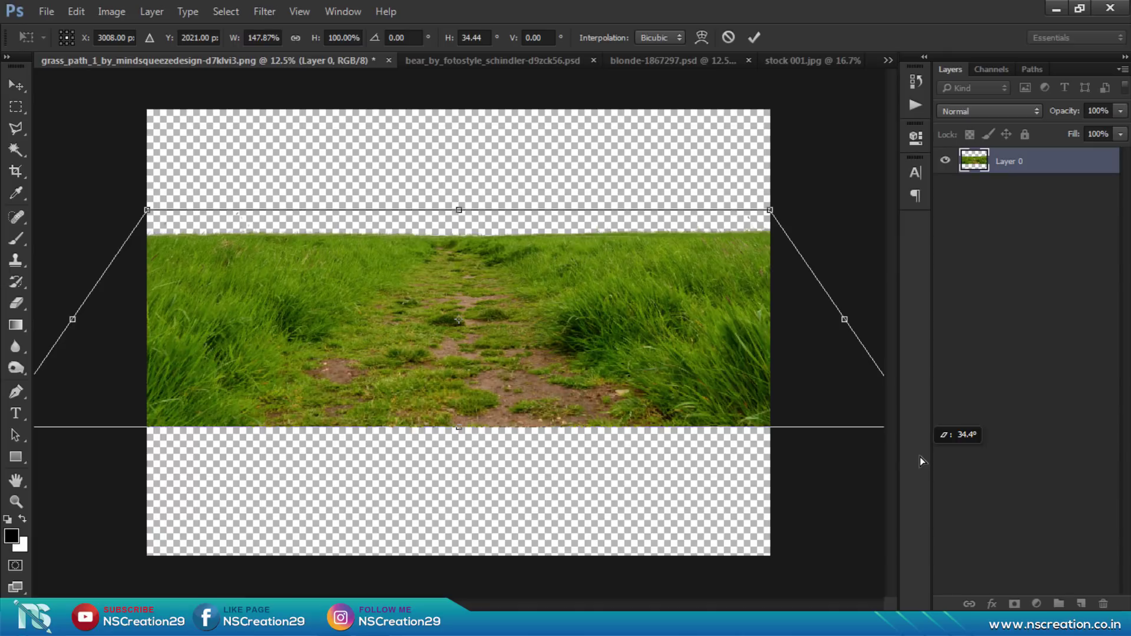
drag(920, 457, 920, 457)
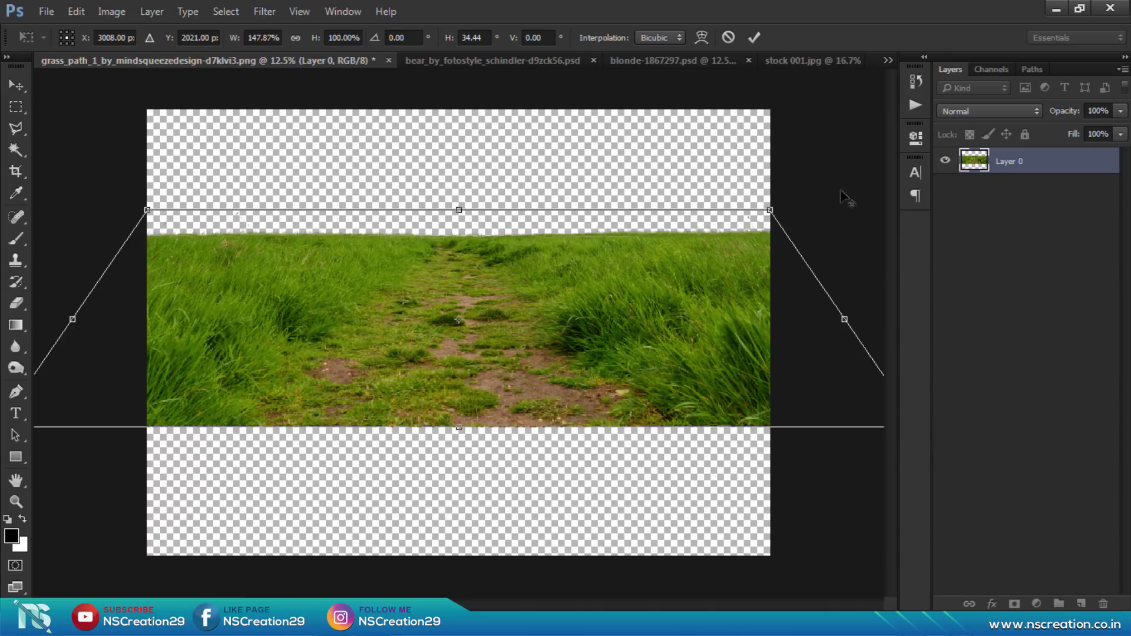
click(755, 38)
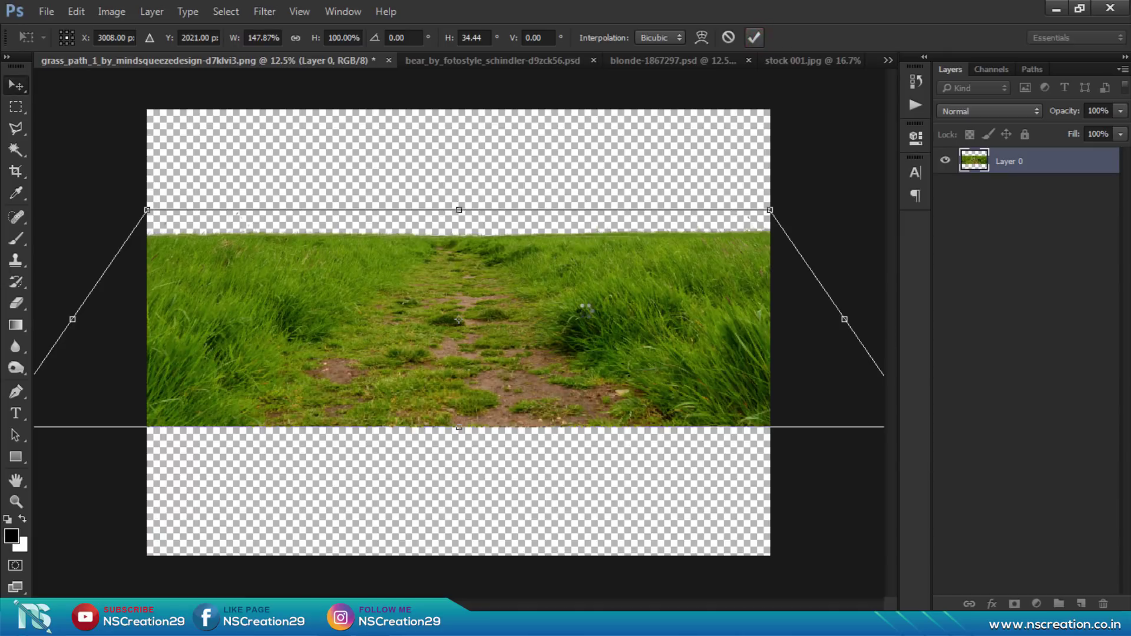
Step: Move the grass to the canvas bottom and stretch it about 111% taller
drag(581, 313, 579, 447)
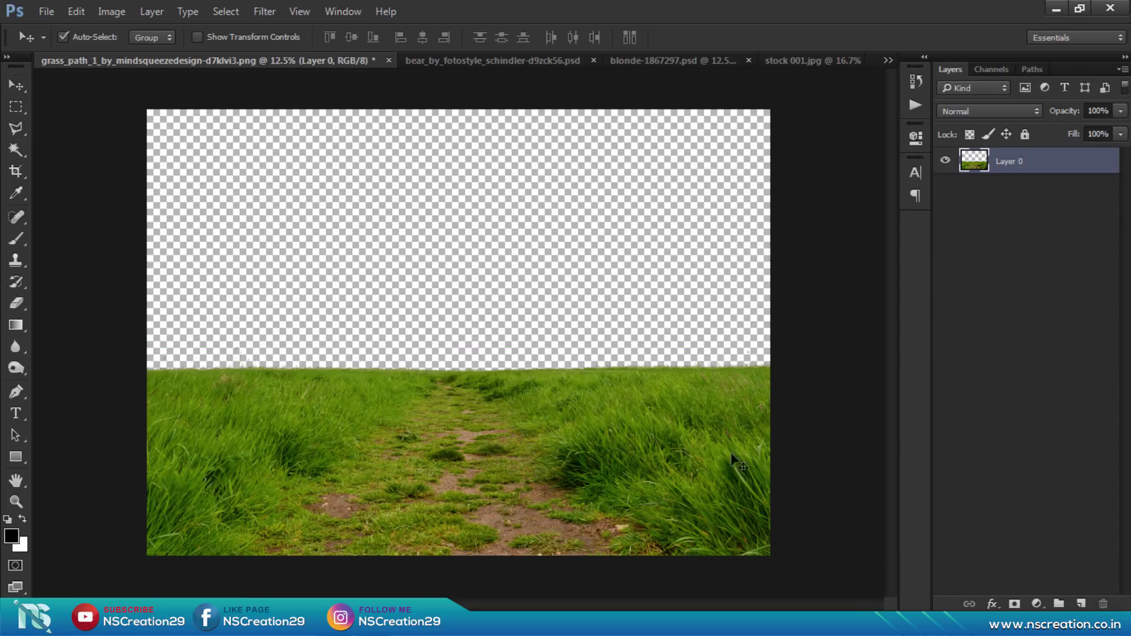
key(ctrl+t)
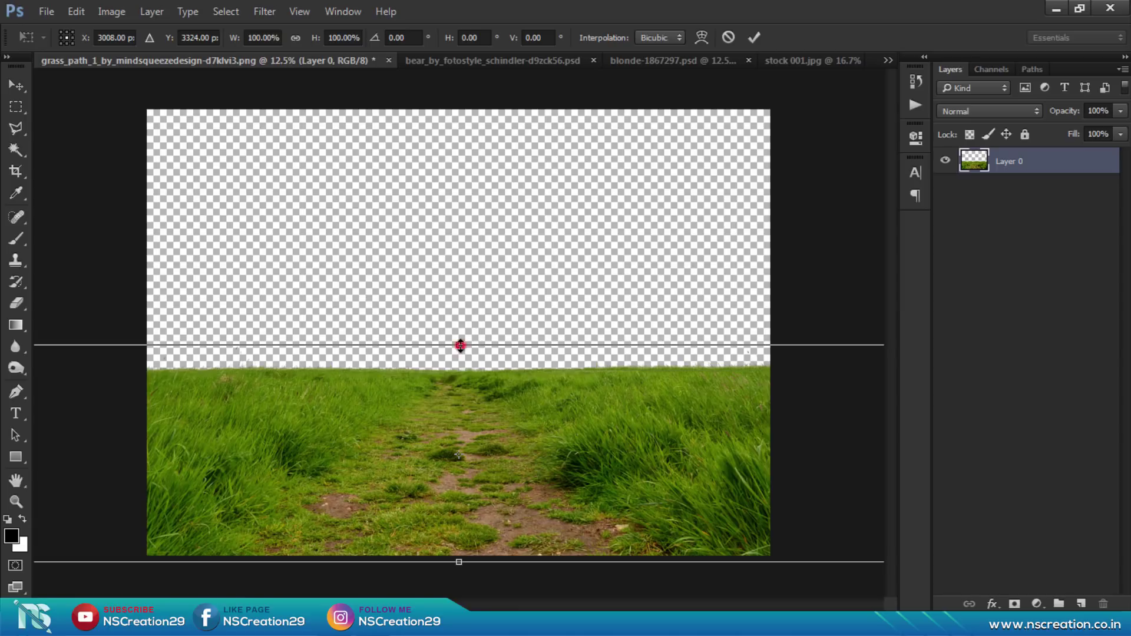
drag(460, 346, 460, 322)
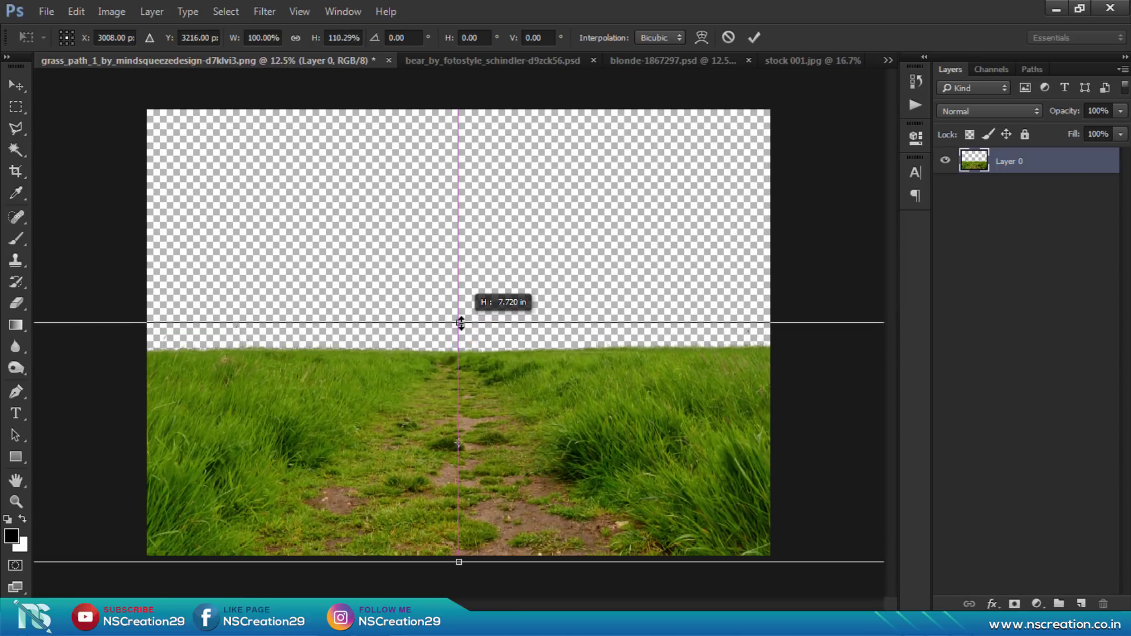
click(754, 37)
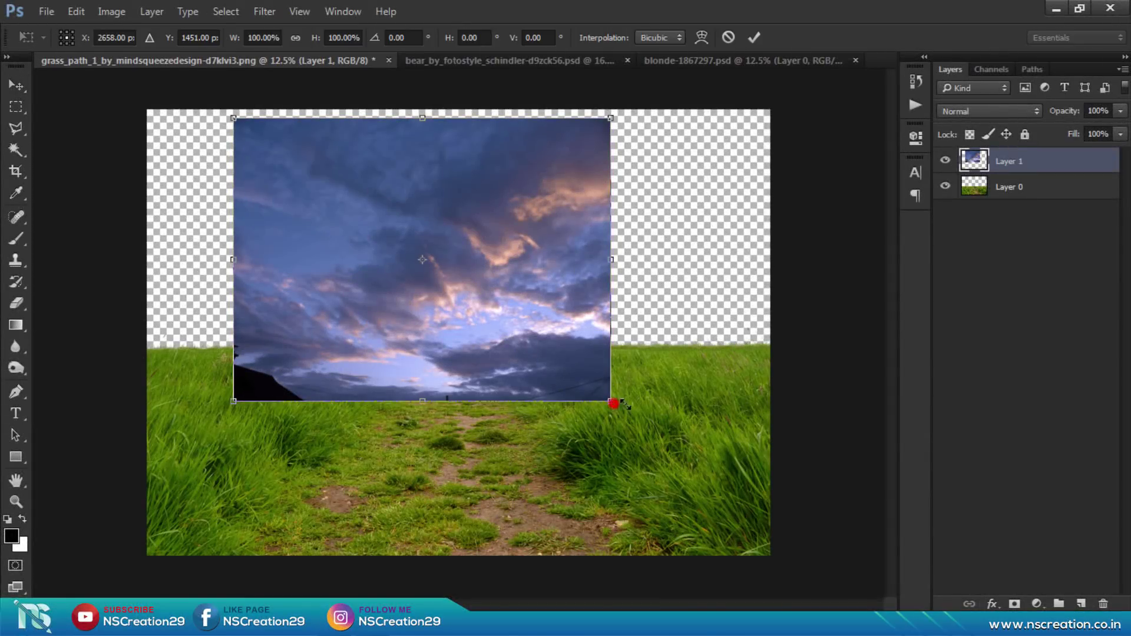
Step: Enlarge the cloudy sky to cover the canvas and flip it horizontally
drag(614, 404, 795, 448)
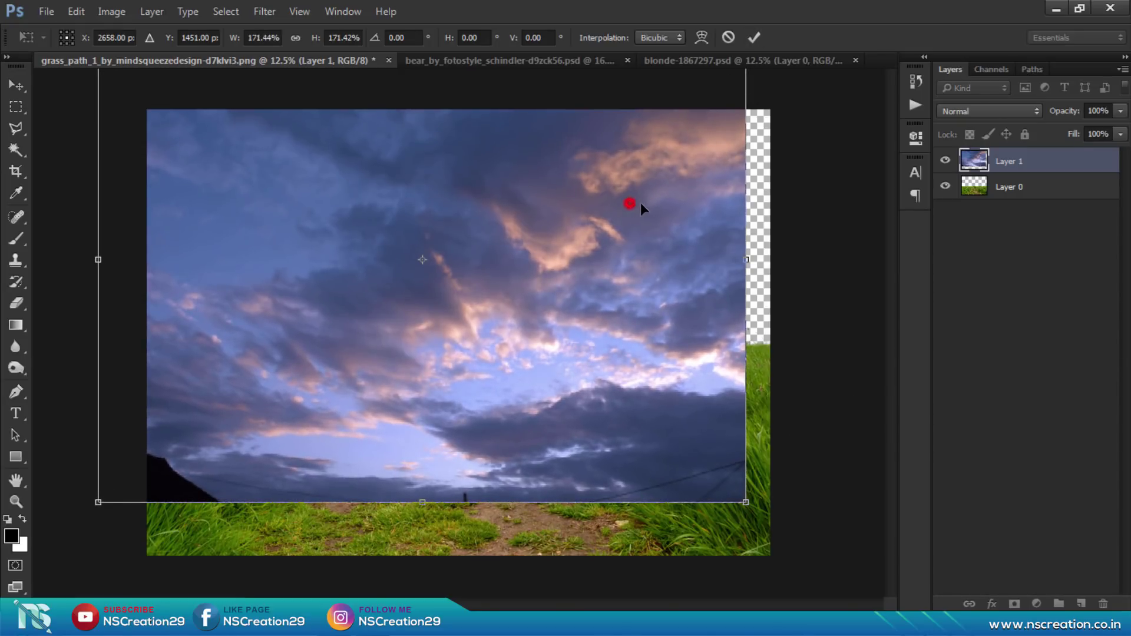
drag(630, 208, 654, 208)
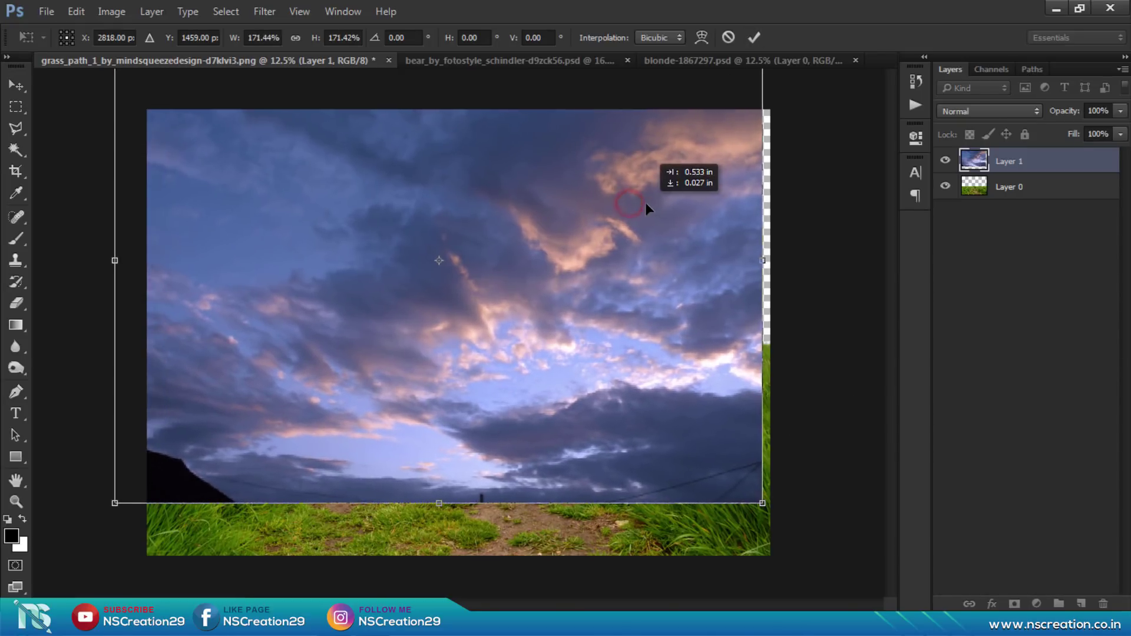
click(81, 8)
click(147, 332)
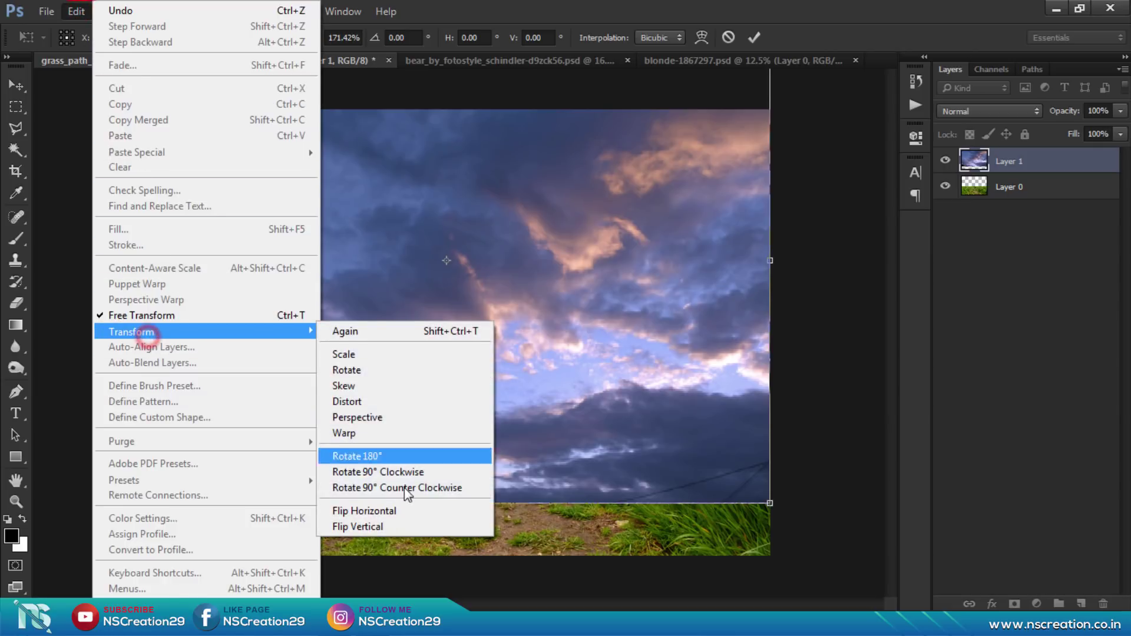
click(403, 513)
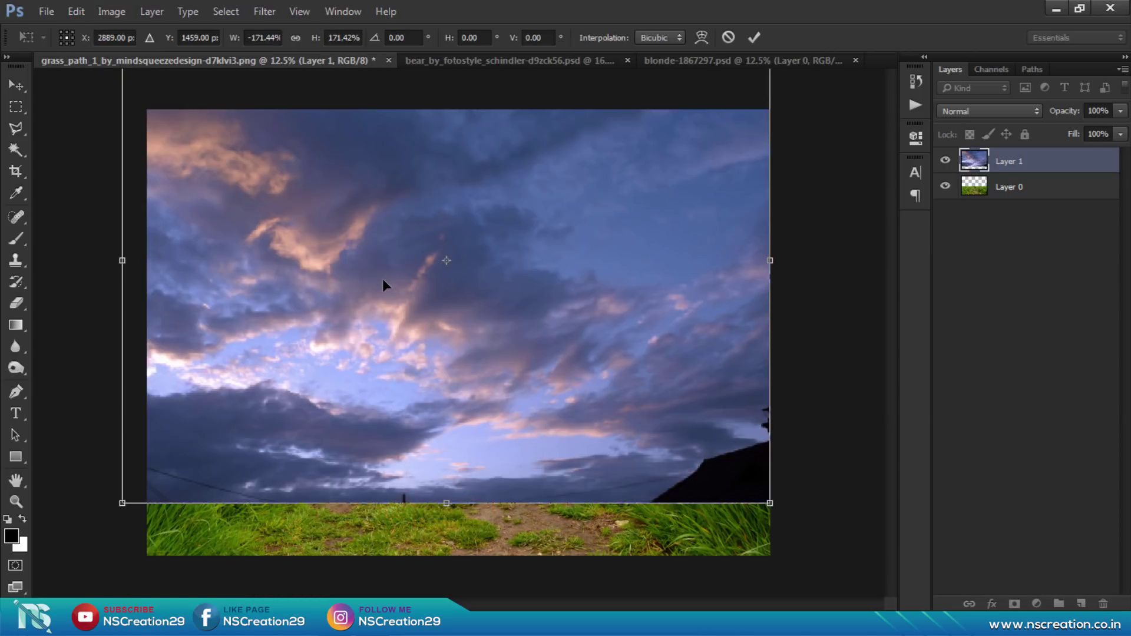
Step: Distort the sky, widening its top and aligning its lower edge with the horizon
drag(574, 307, 587, 420)
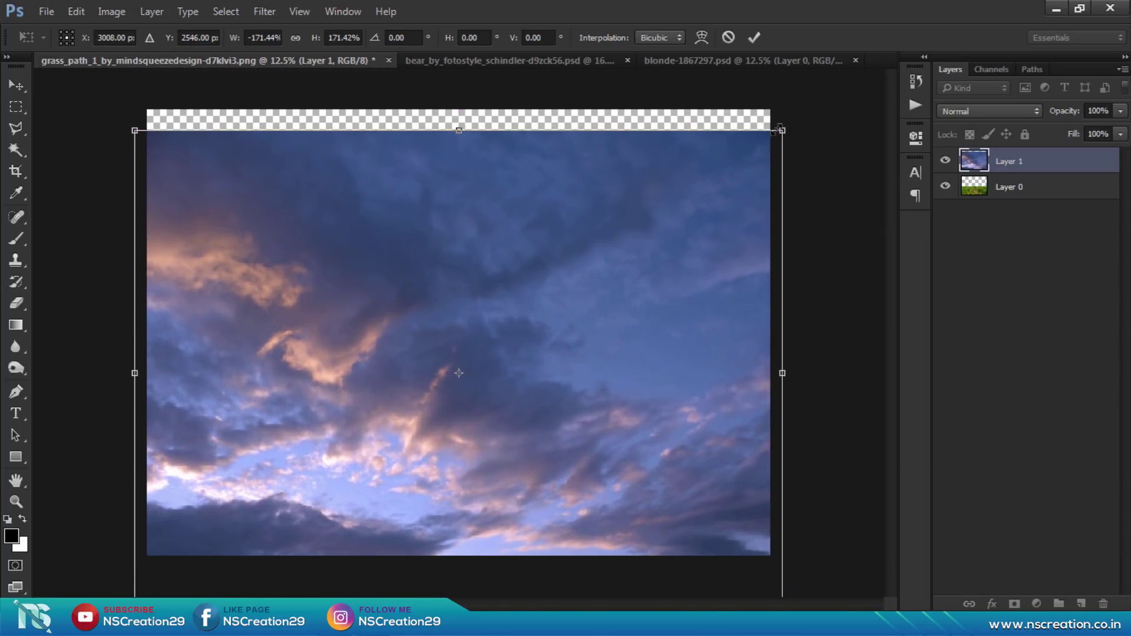
drag(781, 131, 774, 137)
right_click(648, 193)
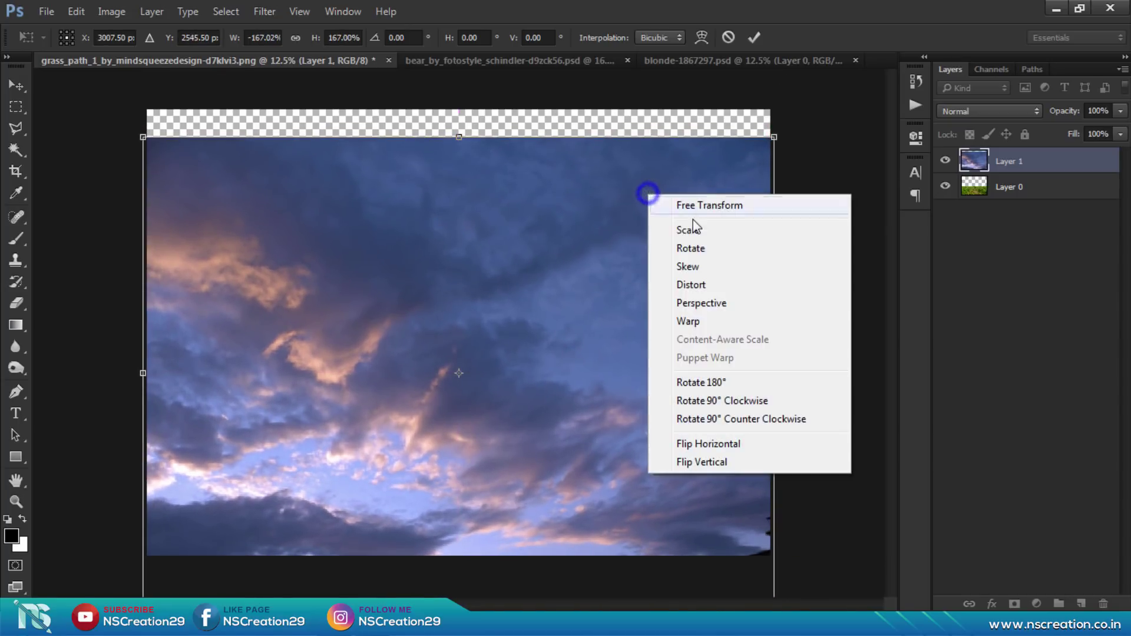
click(694, 286)
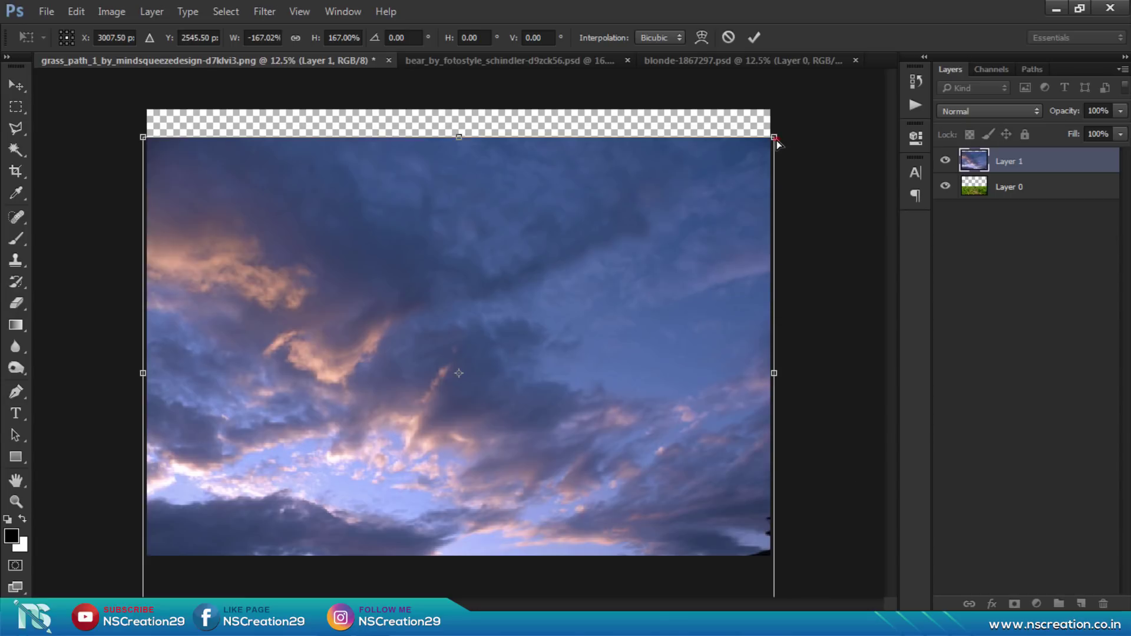
drag(776, 140, 886, 165)
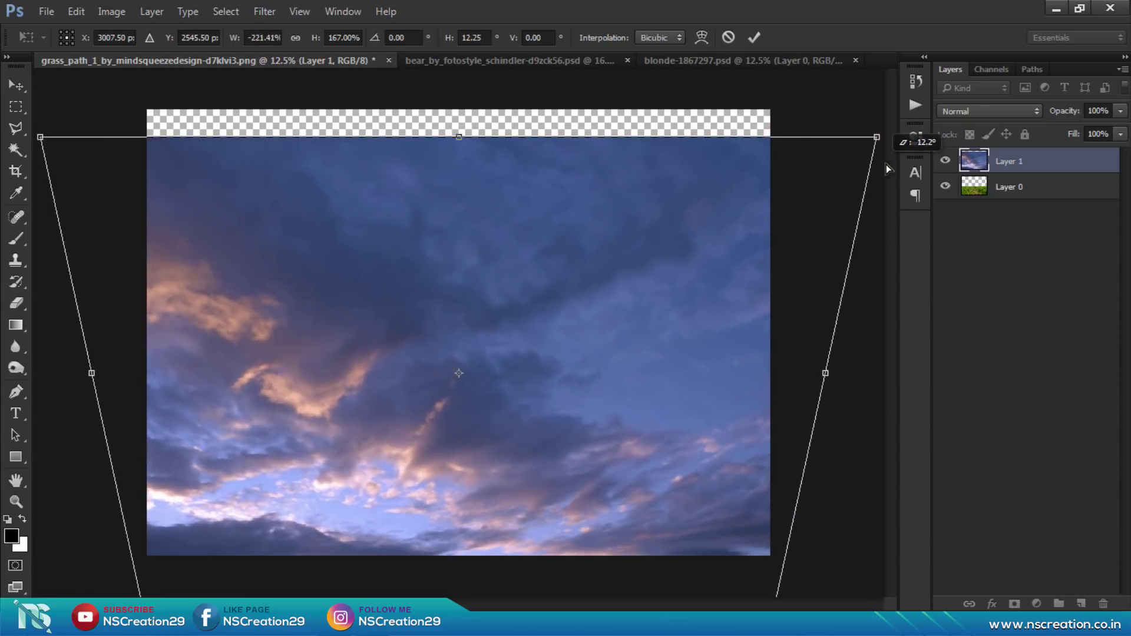
drag(886, 164, 936, 171)
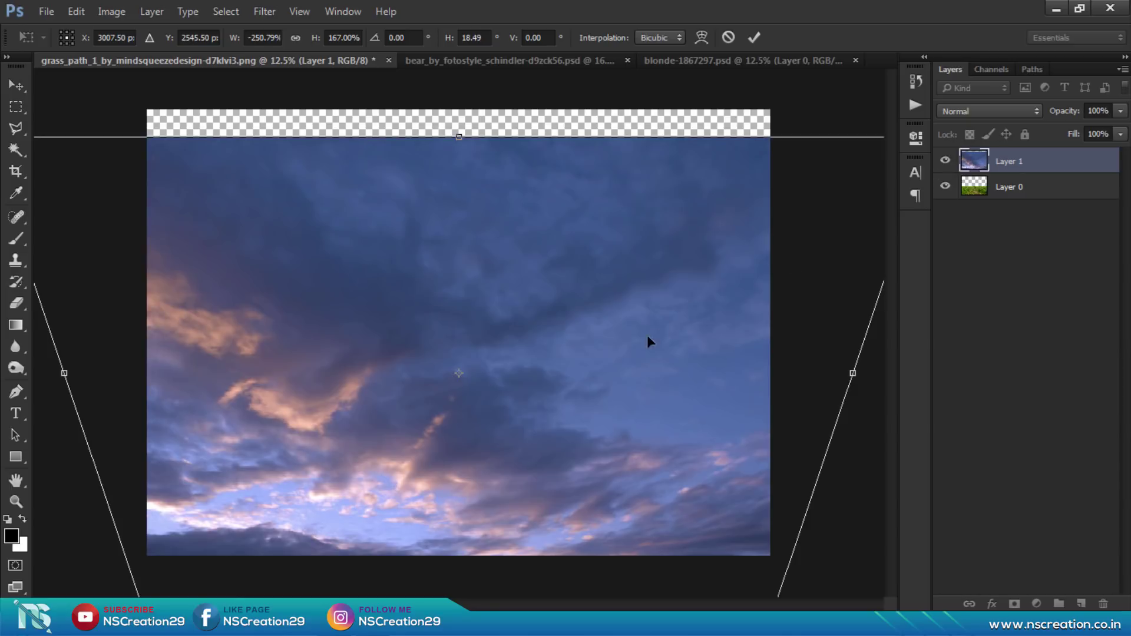
drag(647, 342, 626, 118)
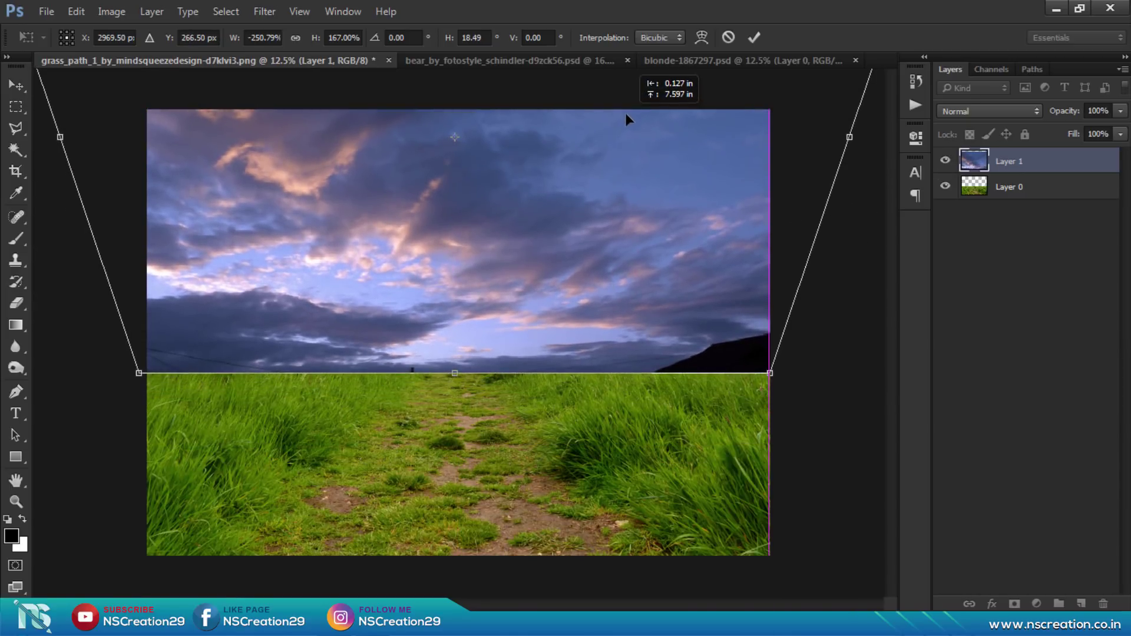
drag(626, 119, 625, 123)
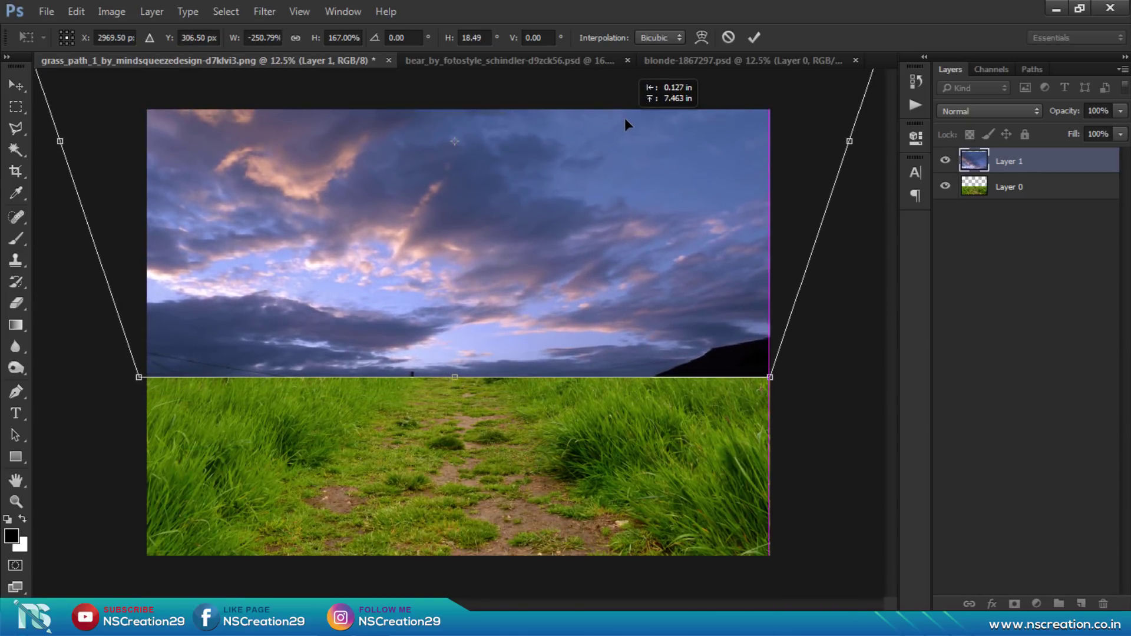
click(754, 38)
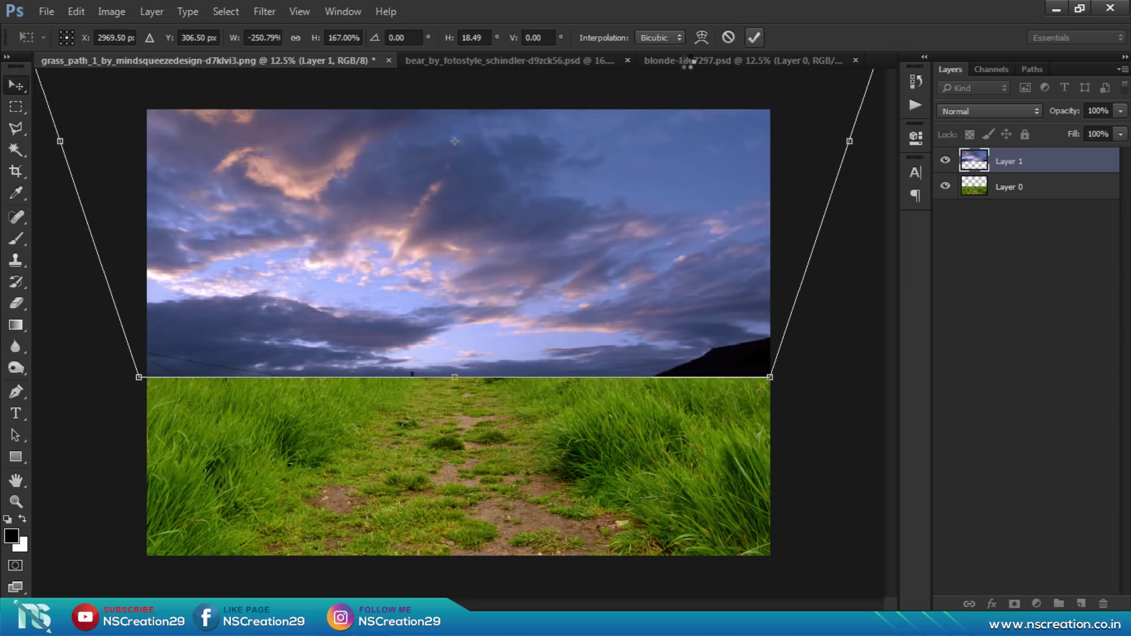
Step: Place the sky layer beneath the grass and nudge it about 0.477 in down
drag(974, 162, 970, 191)
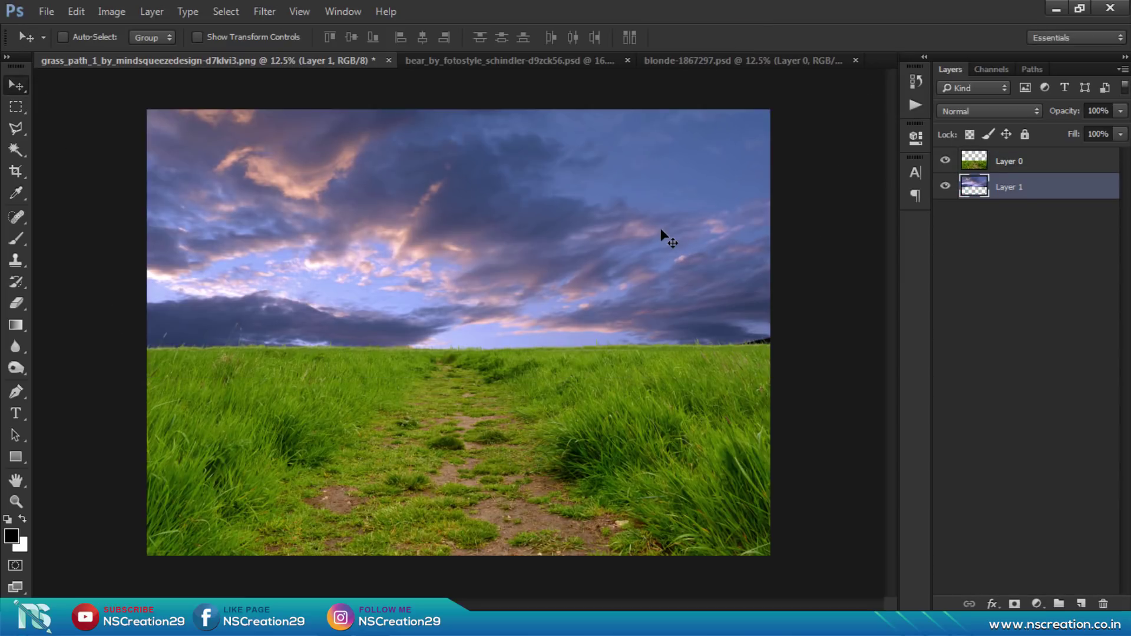
drag(661, 231, 655, 233)
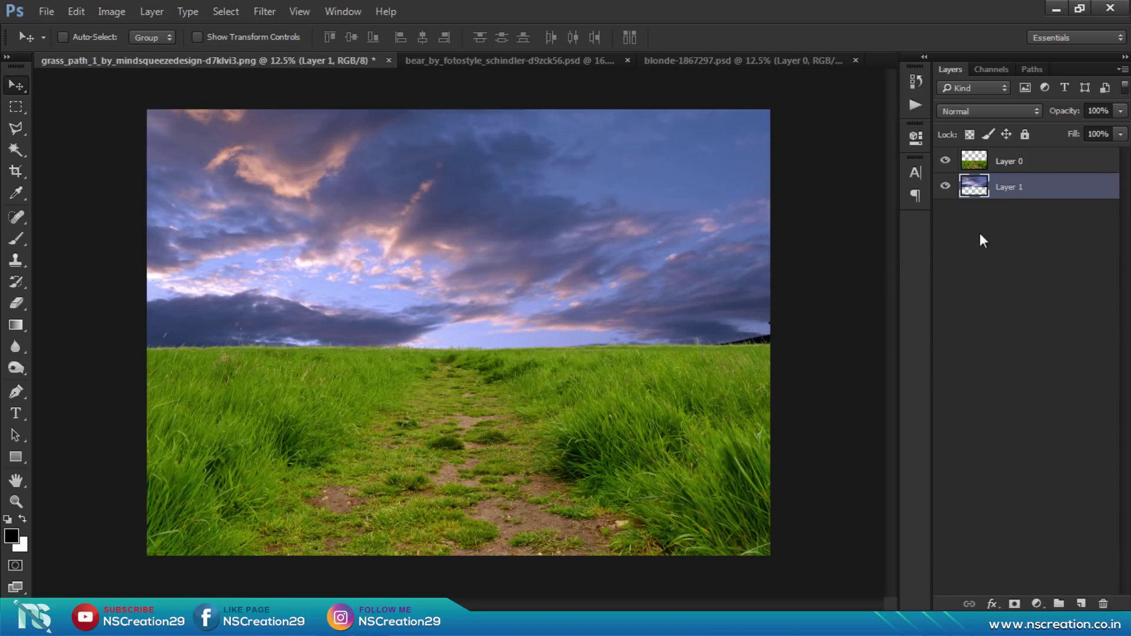
drag(666, 222, 668, 238)
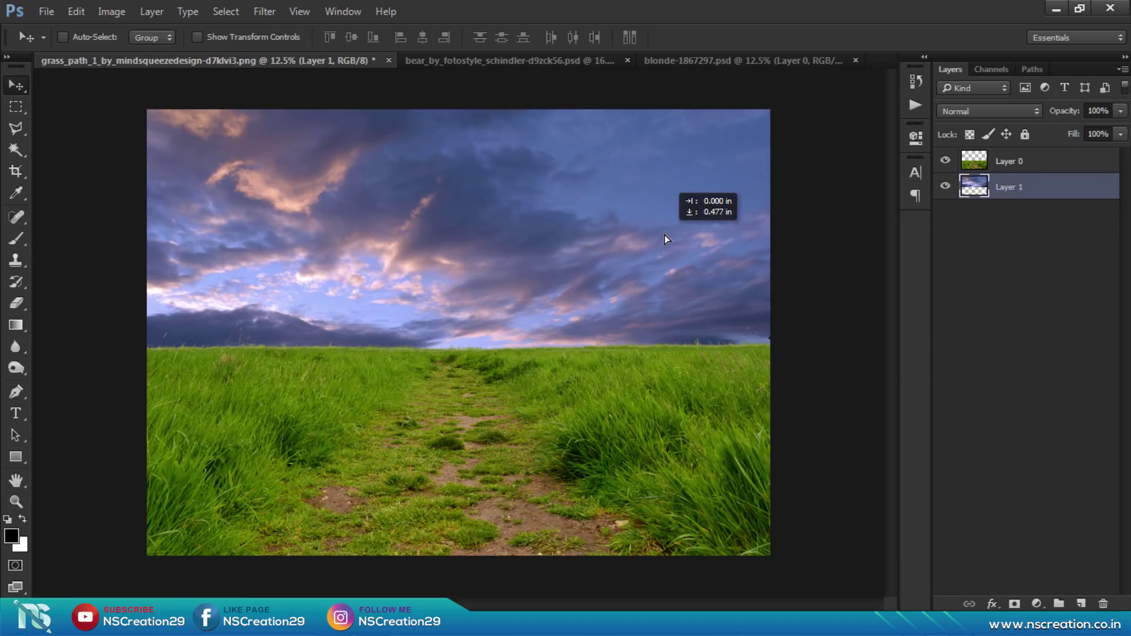
Step: Add a Brightness/Contrast layer clipped to the grass, at brightness -74 and contrast 21
click(973, 170)
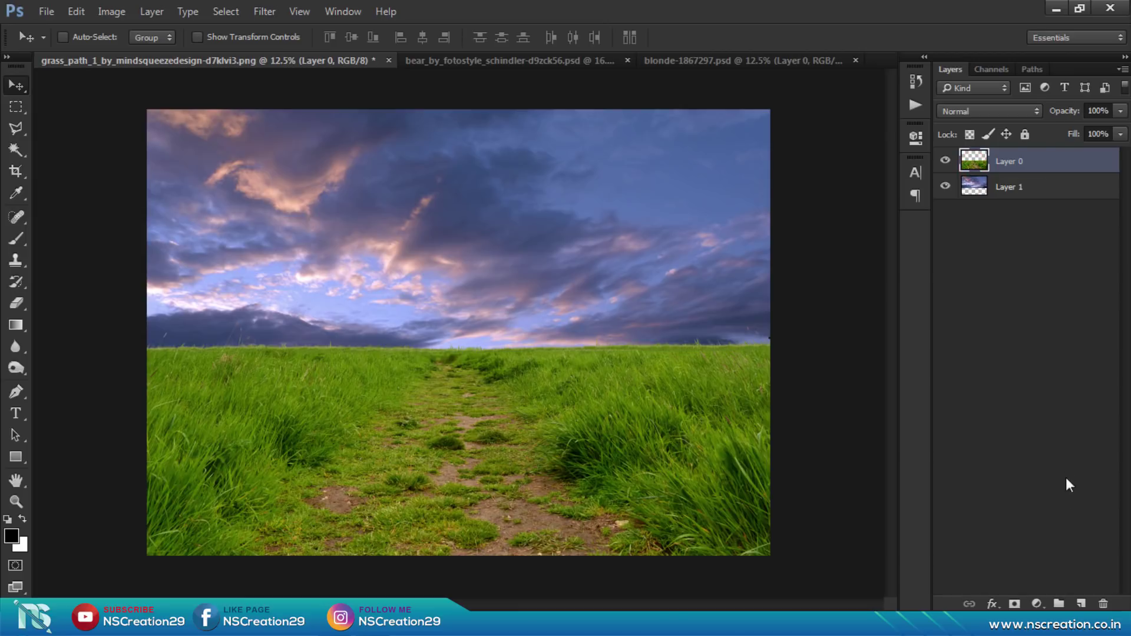
click(1037, 603)
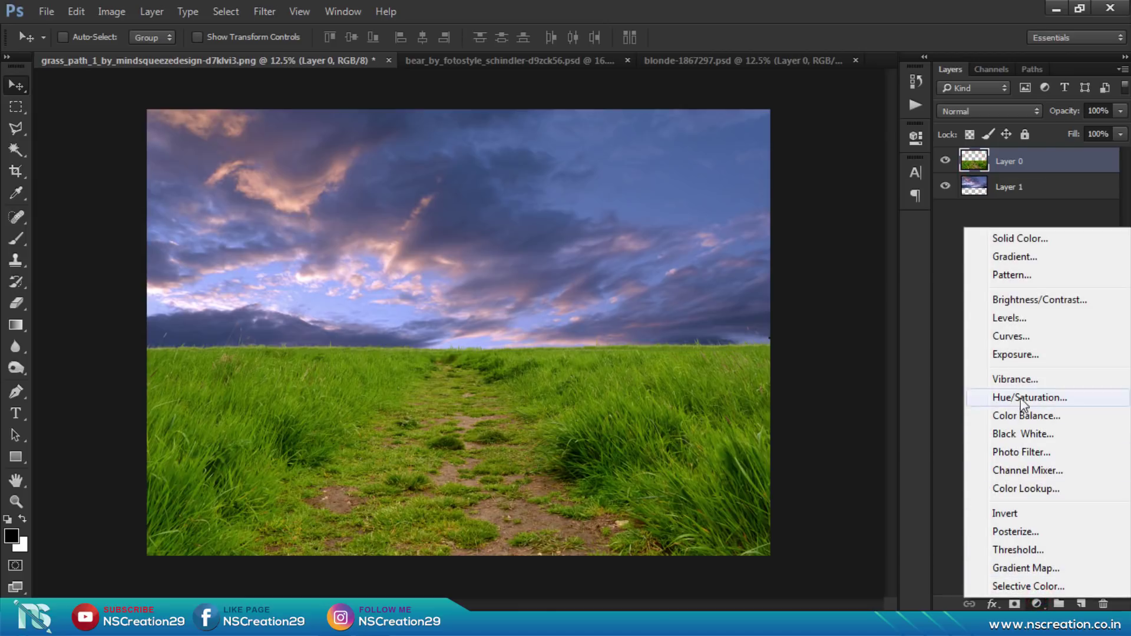
click(1032, 300)
click(772, 404)
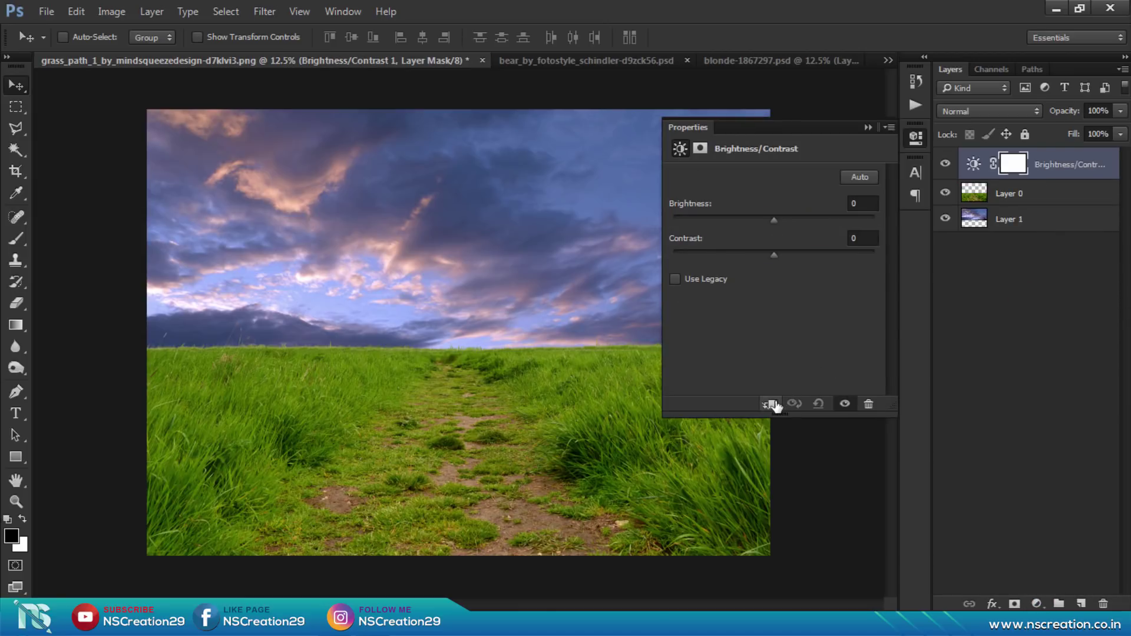
drag(766, 218, 740, 218)
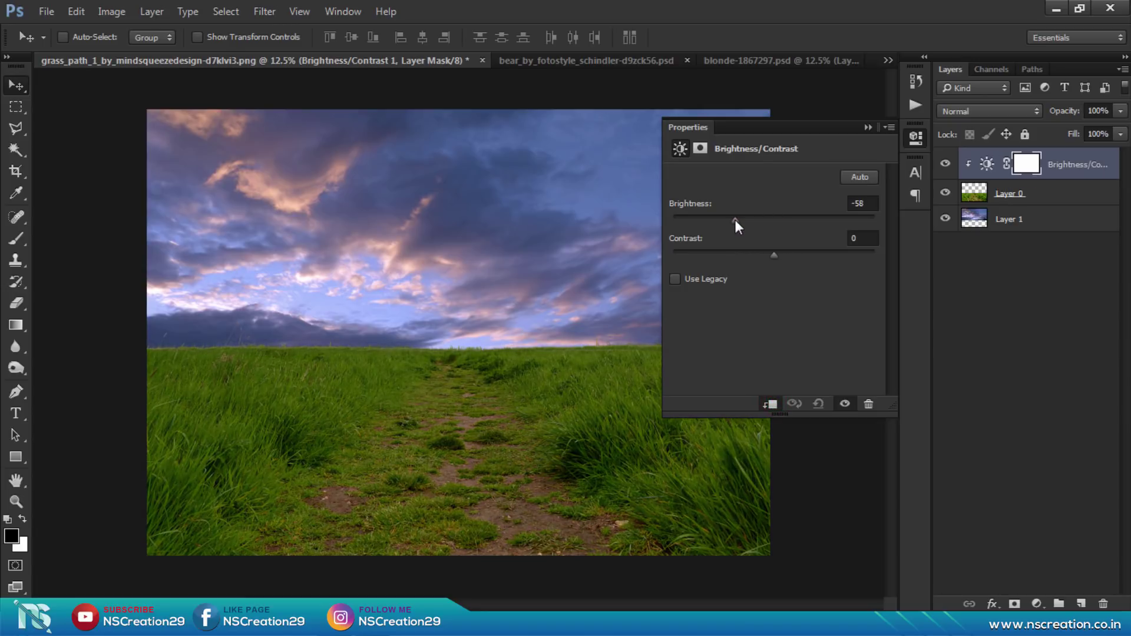
drag(735, 219, 726, 219)
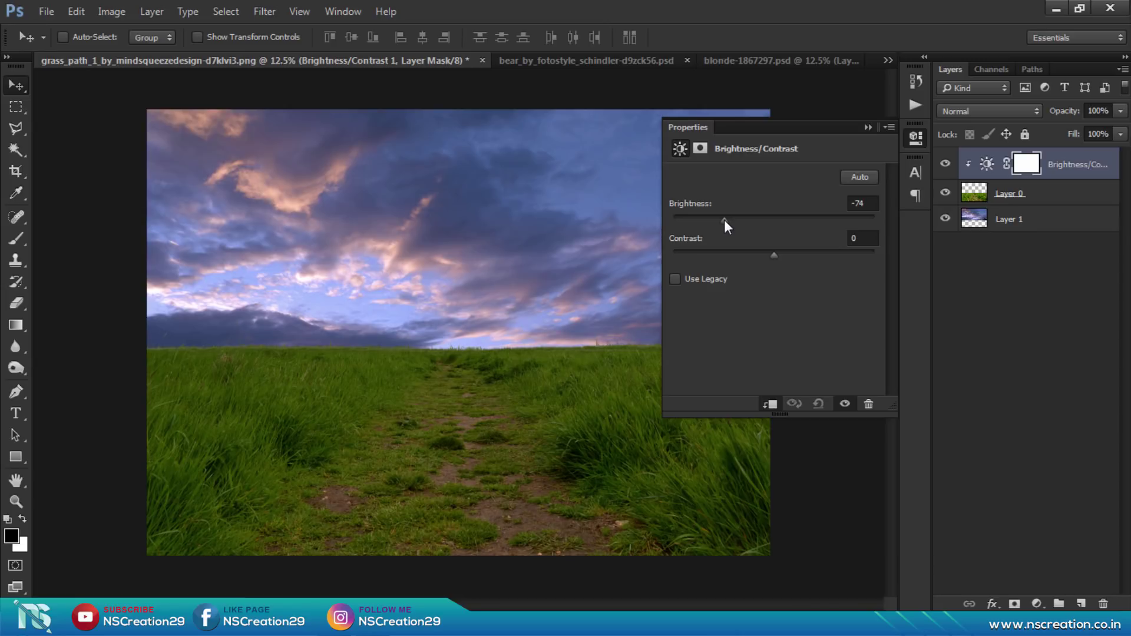
click(790, 253)
drag(790, 260, 797, 259)
Step: Toggle the adjustment's clipping off and back on, then reselect Layer 0
click(867, 128)
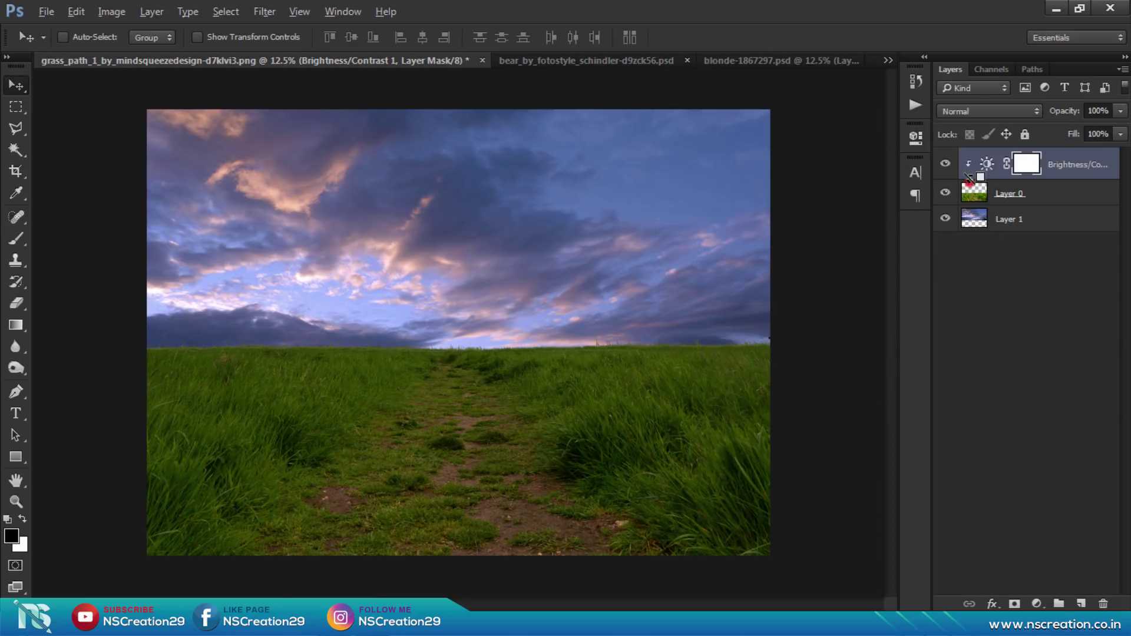
alt+click(969, 178)
alt+click(969, 178)
click(974, 220)
click(974, 193)
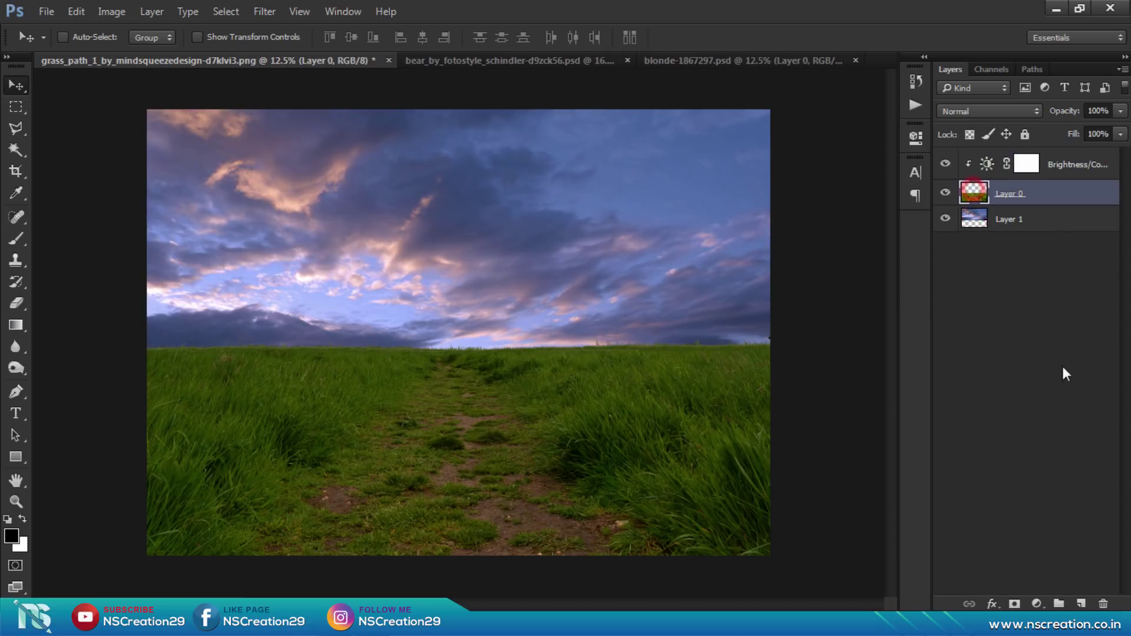
Step: Try a Hue/Saturation adjustment on the grass, then undo it
click(1036, 604)
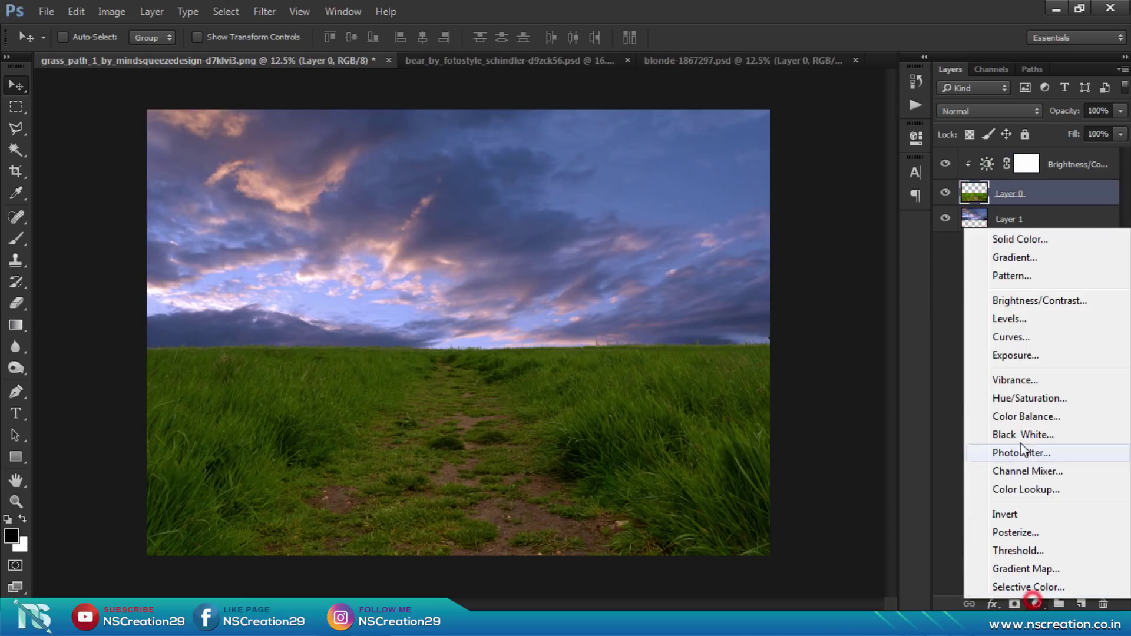
click(1011, 398)
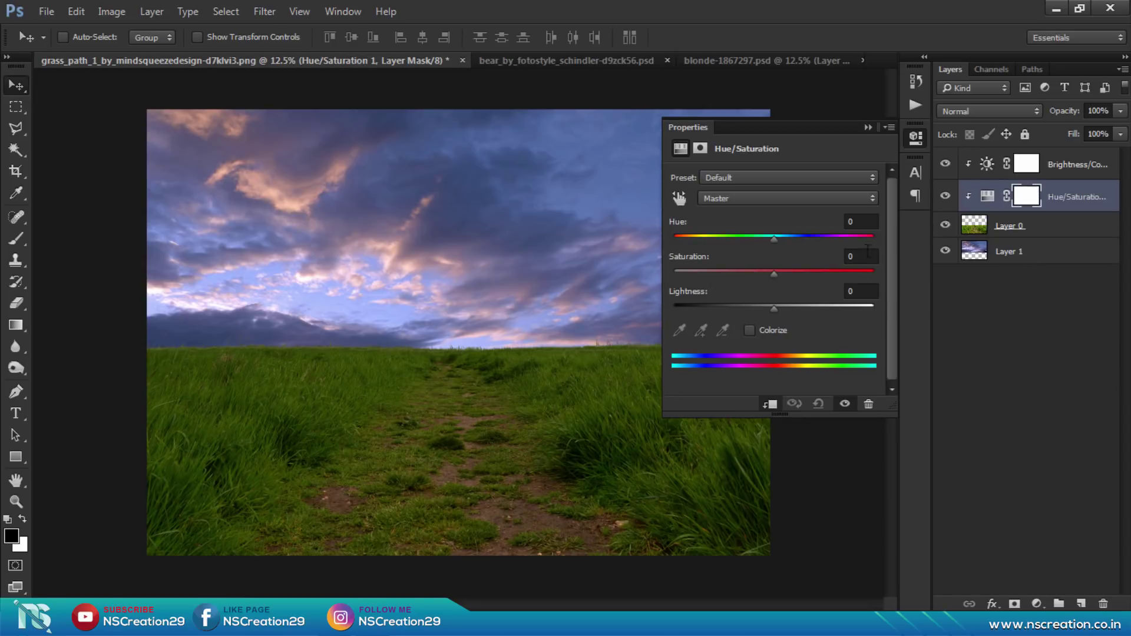
click(867, 128)
key(ctrl+z)
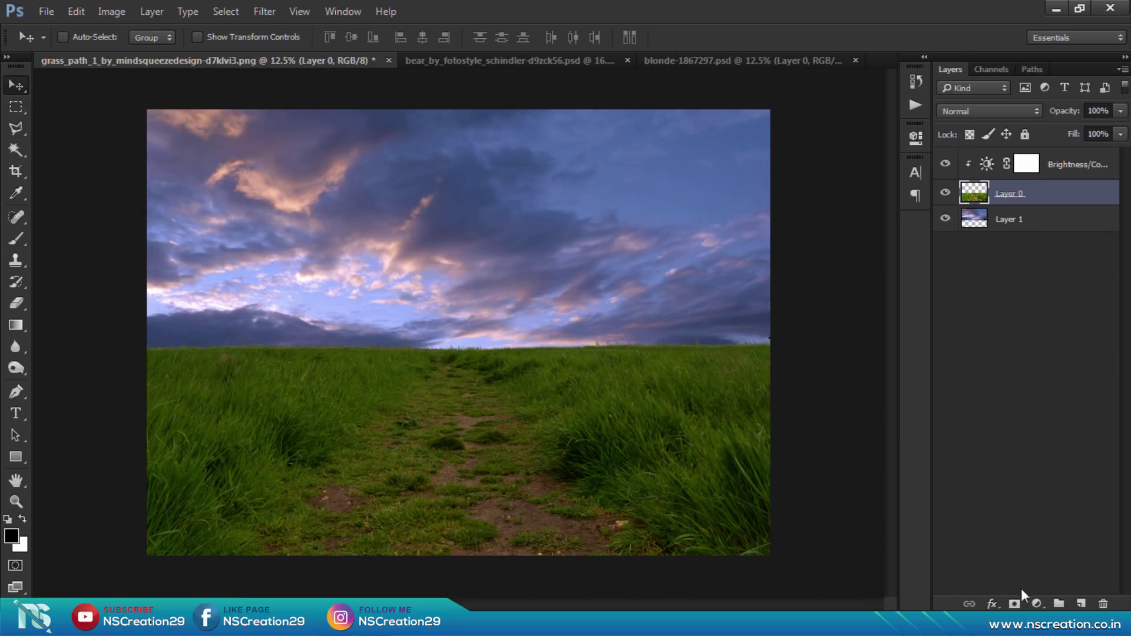
Step: Add a Color Balance adjustment to the grass with midtones +13 red and +34 blue
click(1037, 604)
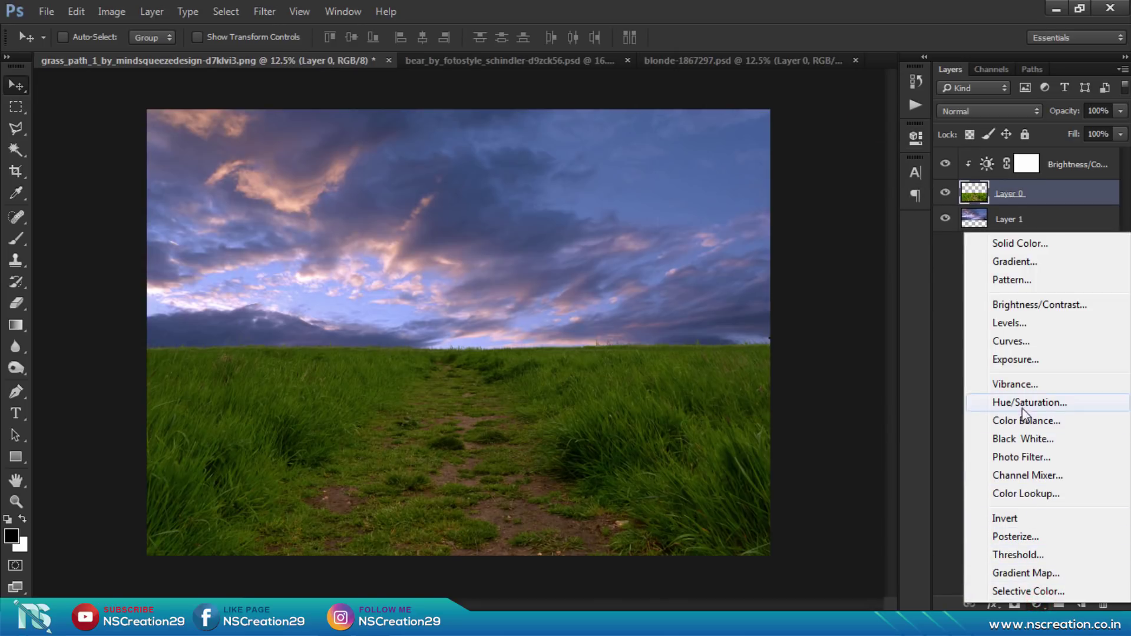
click(1024, 422)
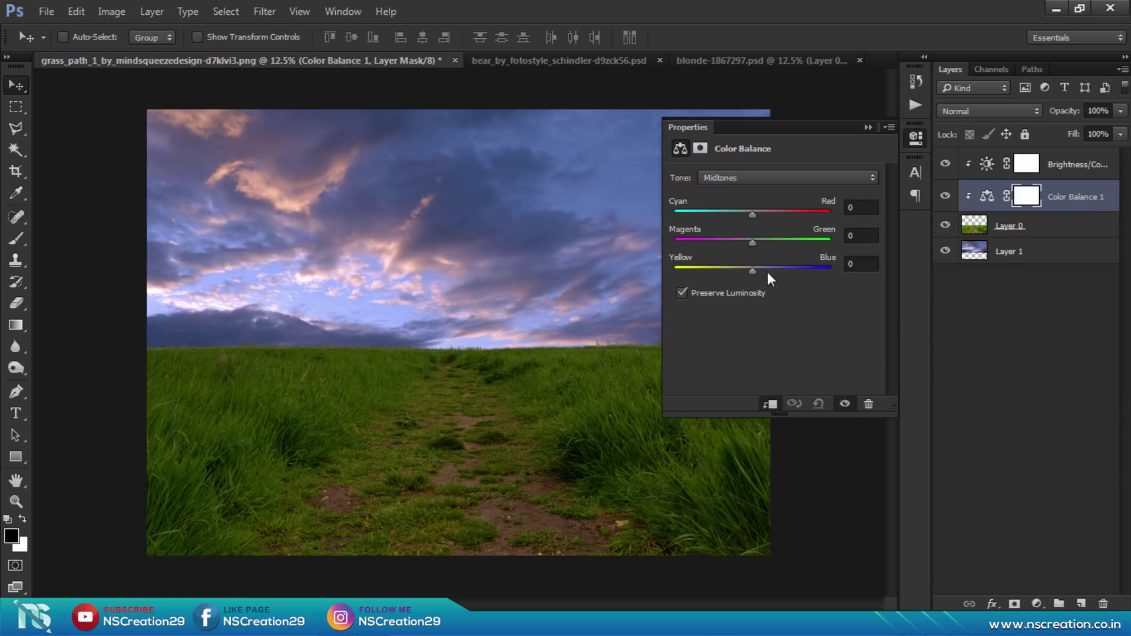
drag(767, 270, 775, 270)
click(762, 216)
click(867, 129)
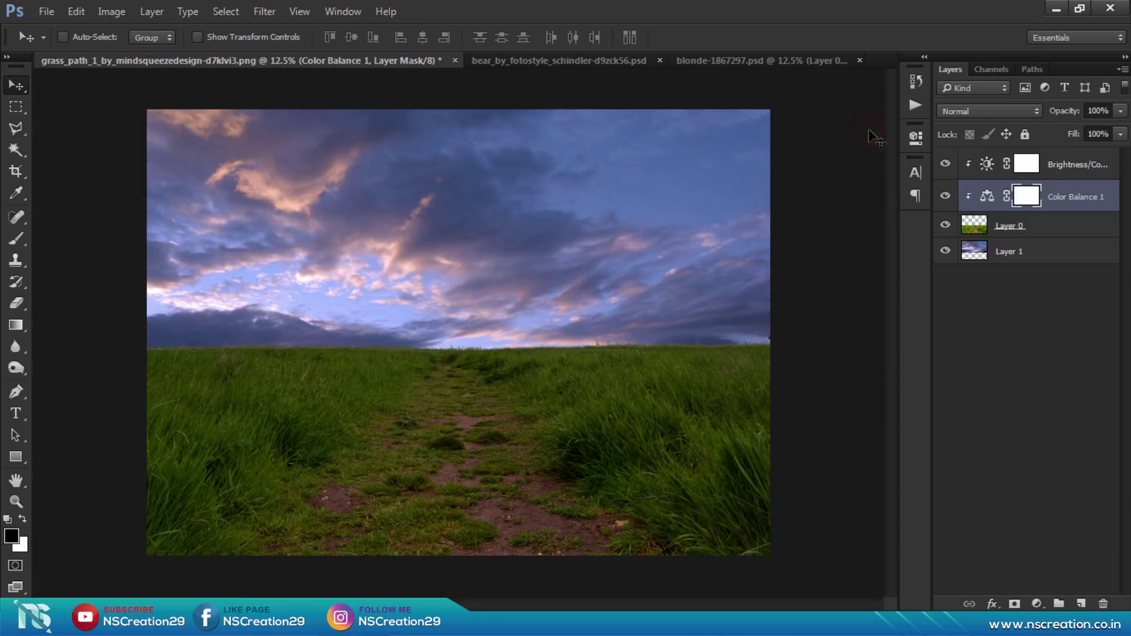
Step: Add a Brightness/Contrast layer above the sky at brightness -6 and contrast -11
click(1029, 255)
click(1036, 604)
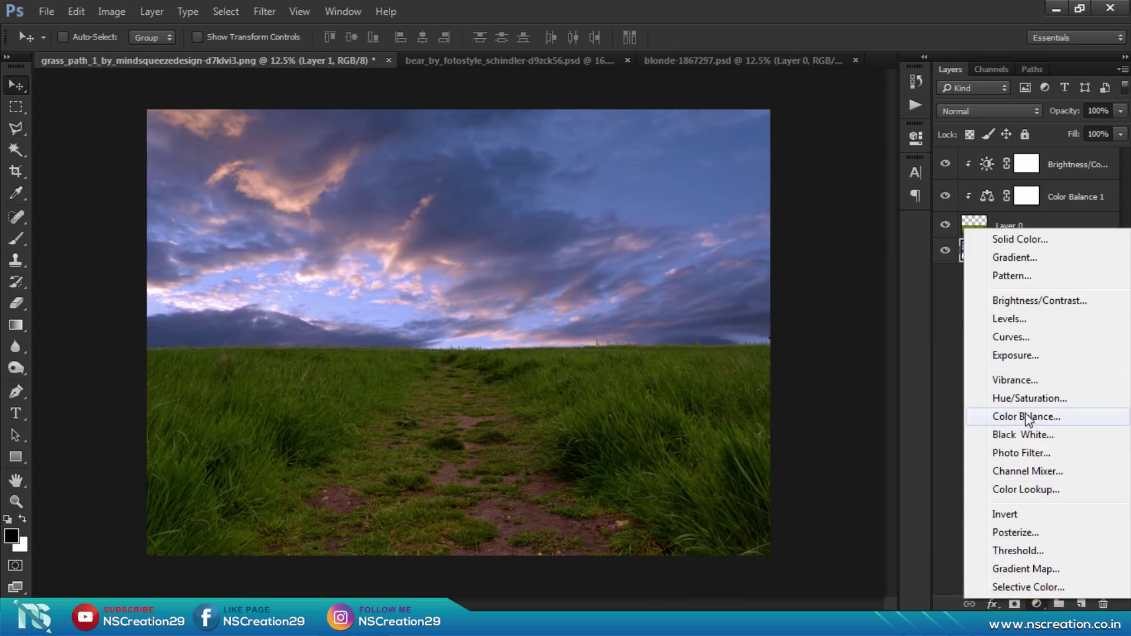
click(1030, 304)
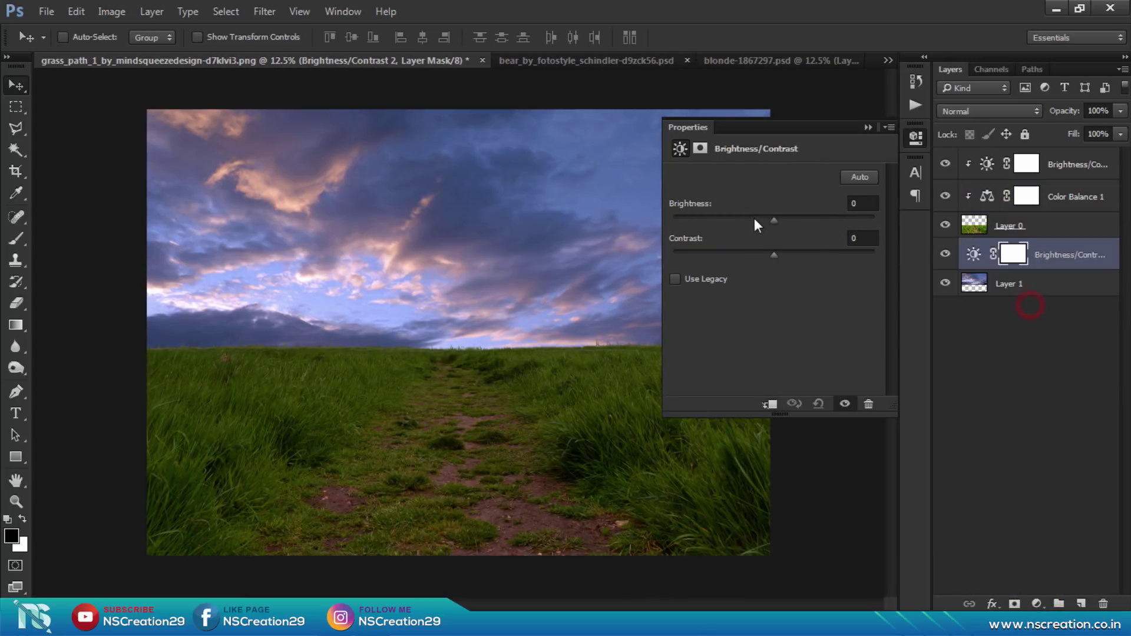
mouse_move(779, 221)
mouse_down()
mouse_move(766, 220)
mouse_move(753, 254)
mouse_move(769, 217)
mouse_up()
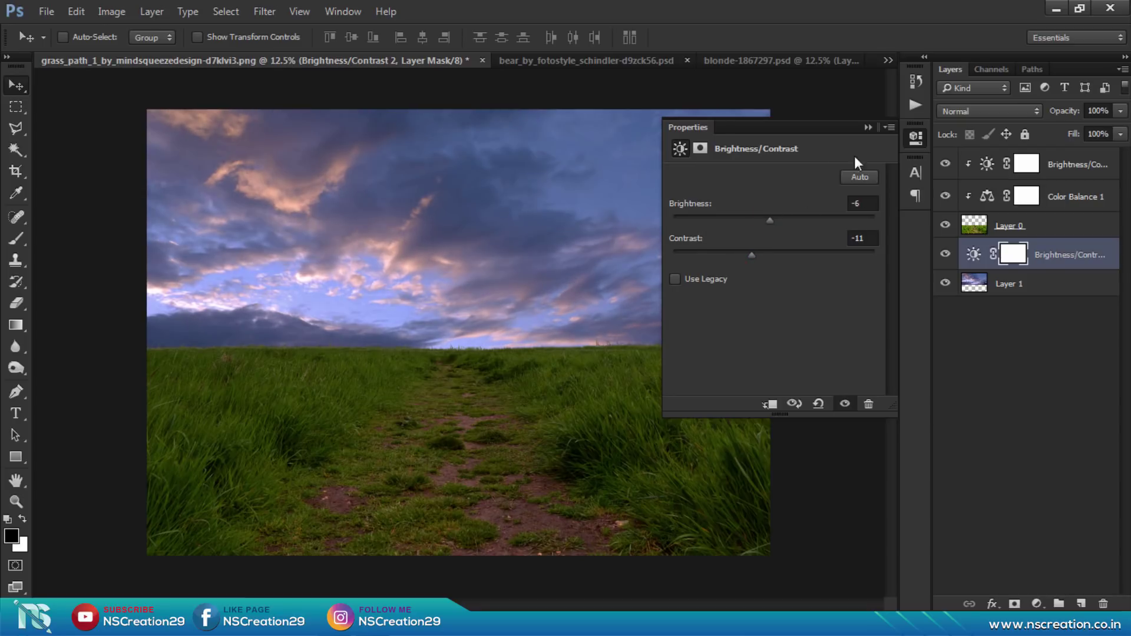
click(869, 127)
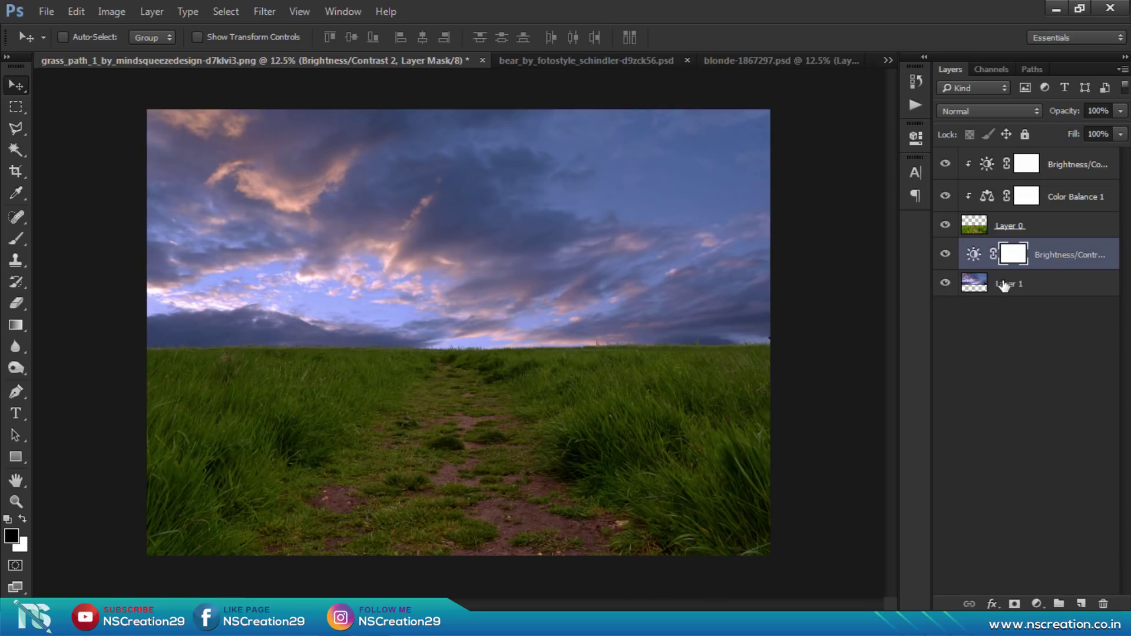
click(1059, 168)
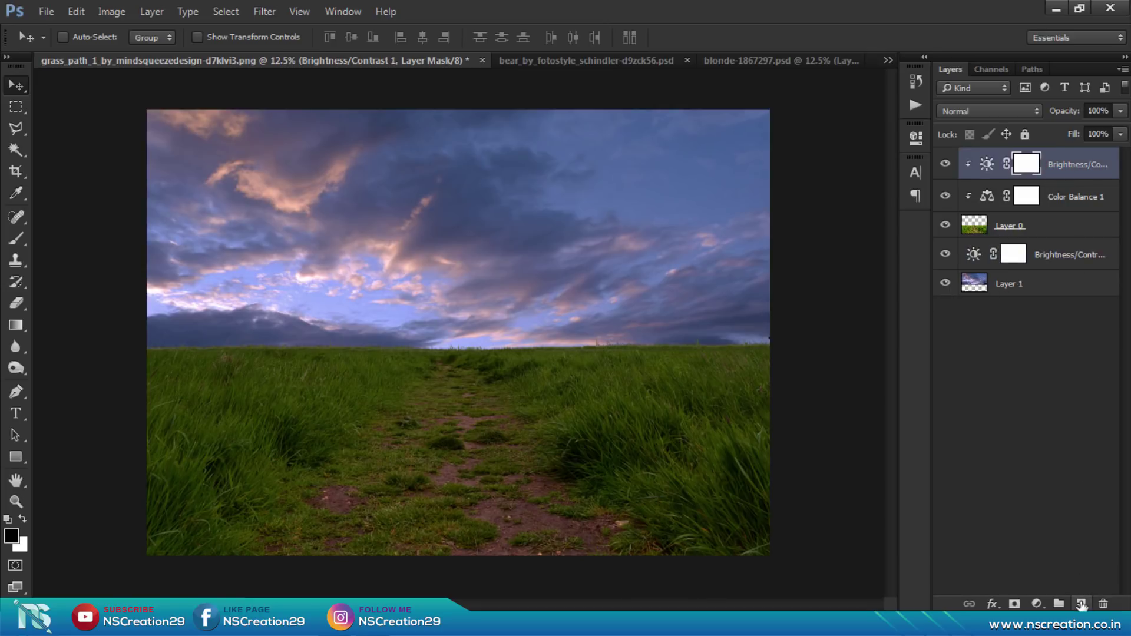
Step: Create a new top layer and set up an 800 px soft brush at 100% opacity
click(1082, 604)
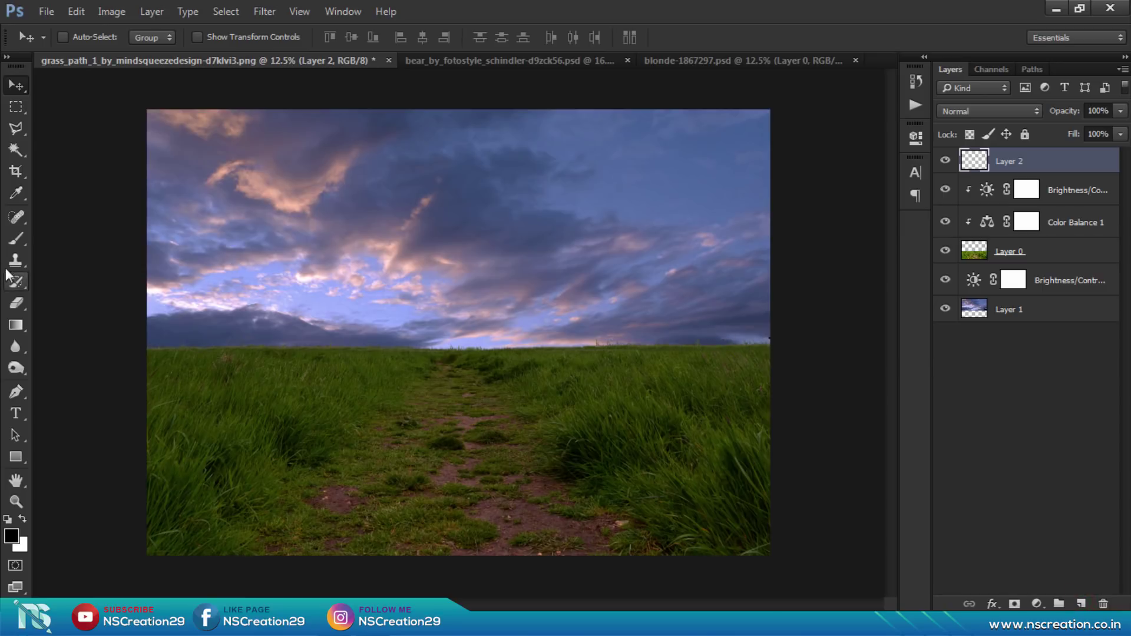
click(14, 241)
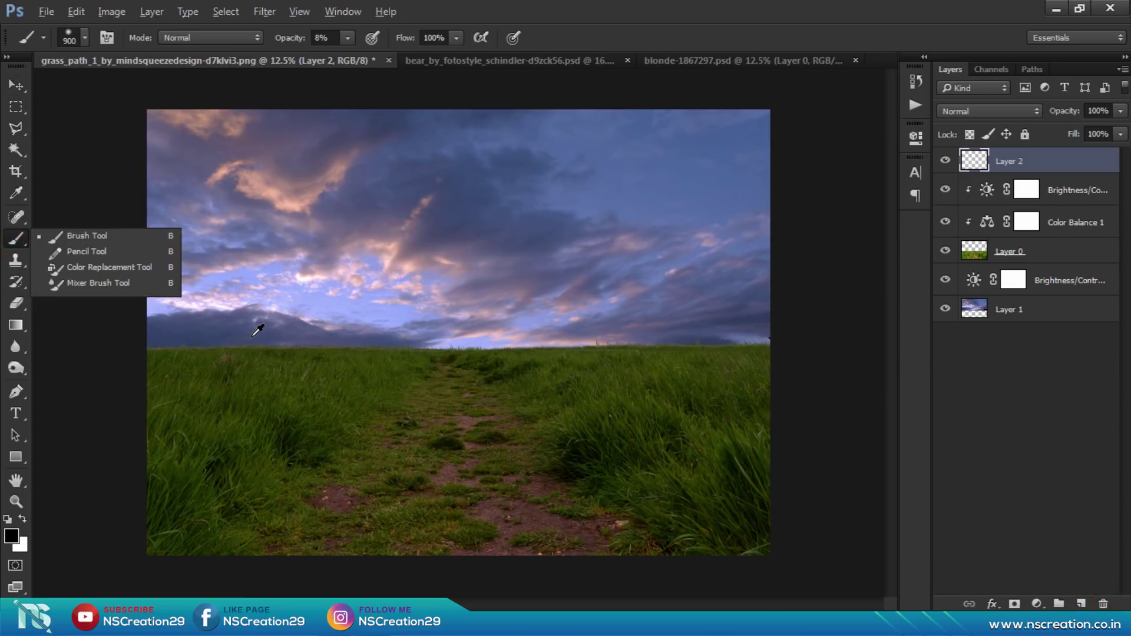
alt+click(258, 332)
right_click(253, 331)
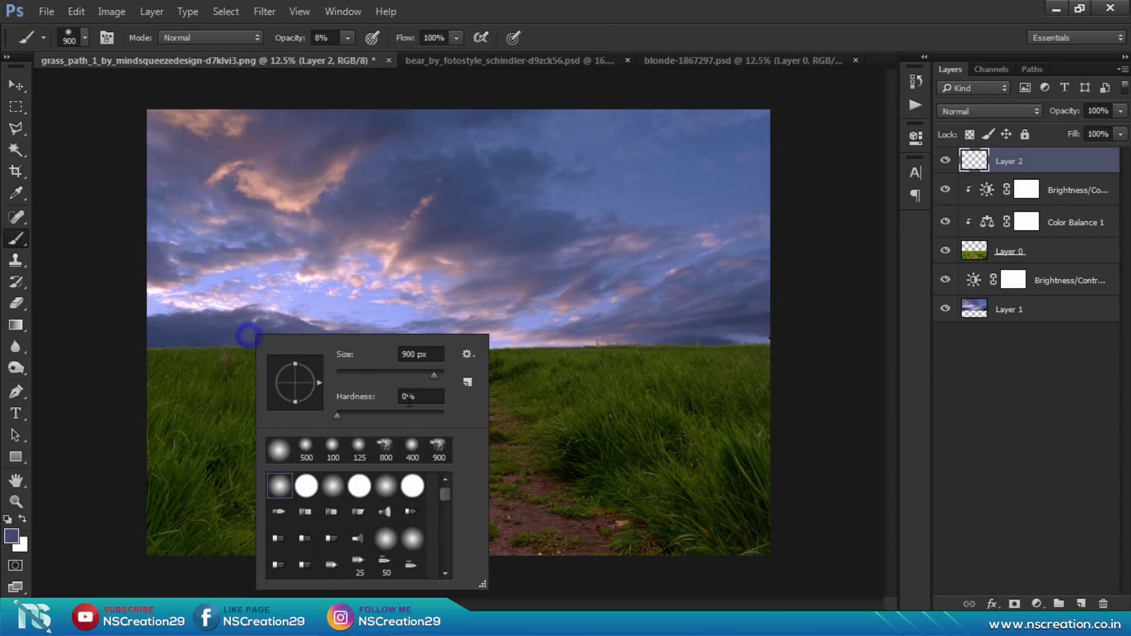
click(396, 454)
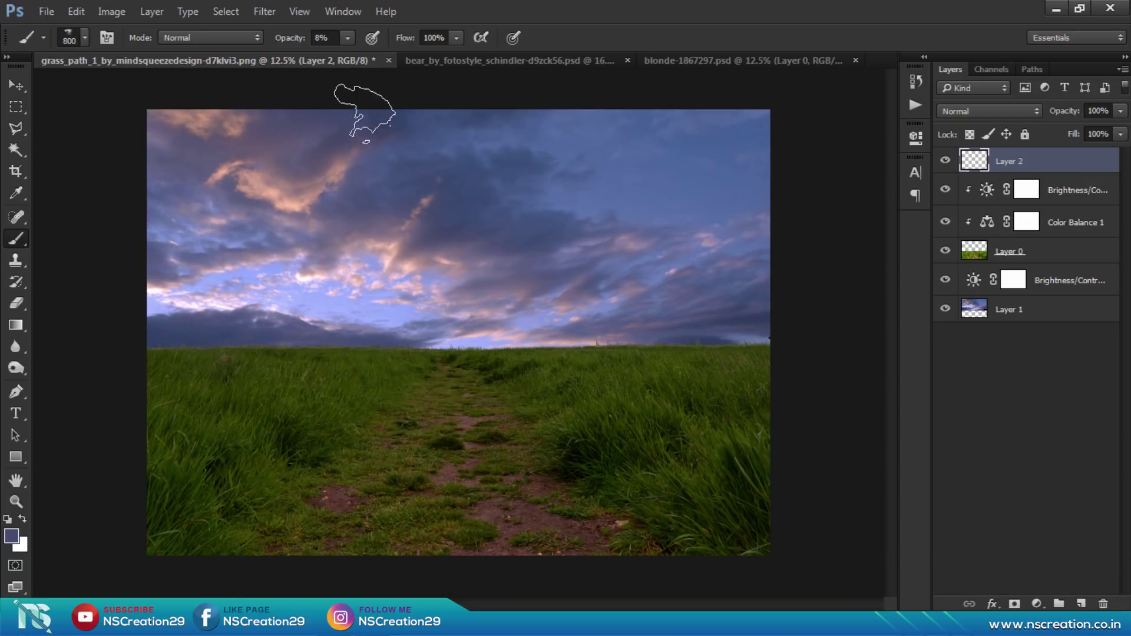
key(0)
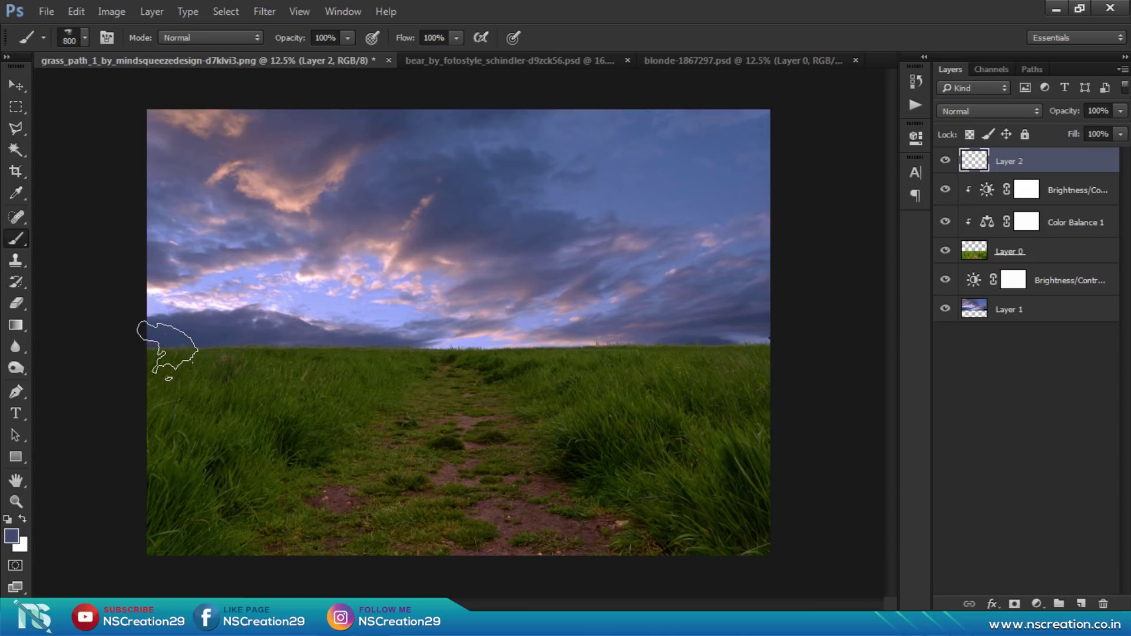
Step: Paint soft blue and lavender mist along the horizon, sampling colours from the sky
mouse_move(164, 349)
mouse_down()
mouse_move(203, 354)
mouse_move(125, 347)
mouse_move(529, 348)
mouse_move(513, 350)
mouse_up()
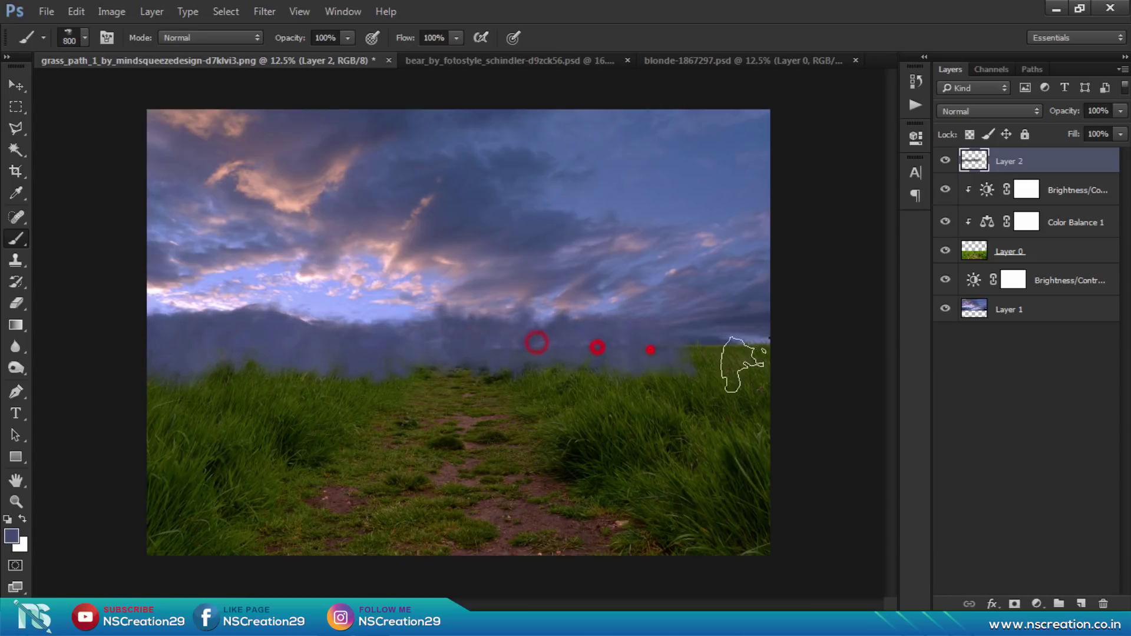
alt+click(358, 316)
click(379, 323)
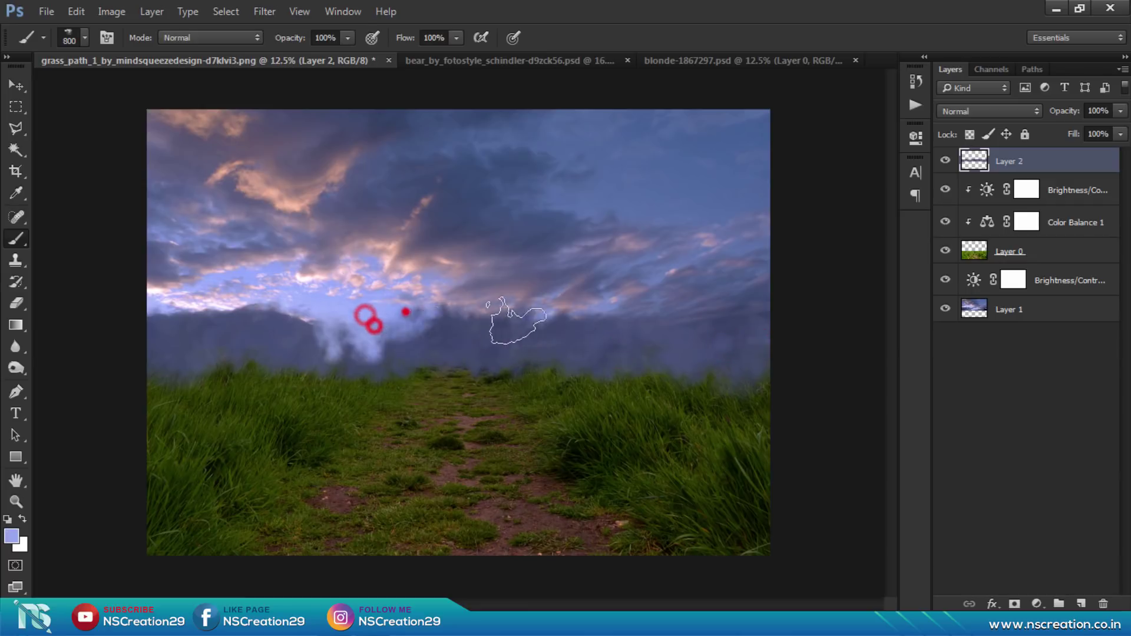
click(404, 308)
click(549, 318)
click(605, 322)
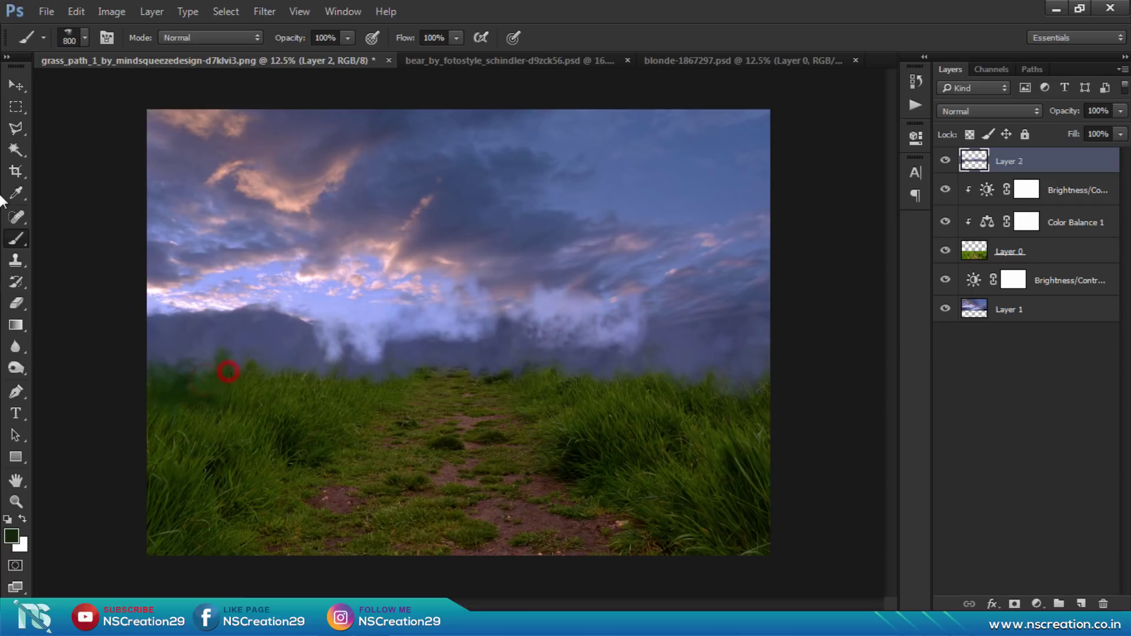
alt+click(248, 299)
click(157, 321)
click(258, 312)
click(295, 314)
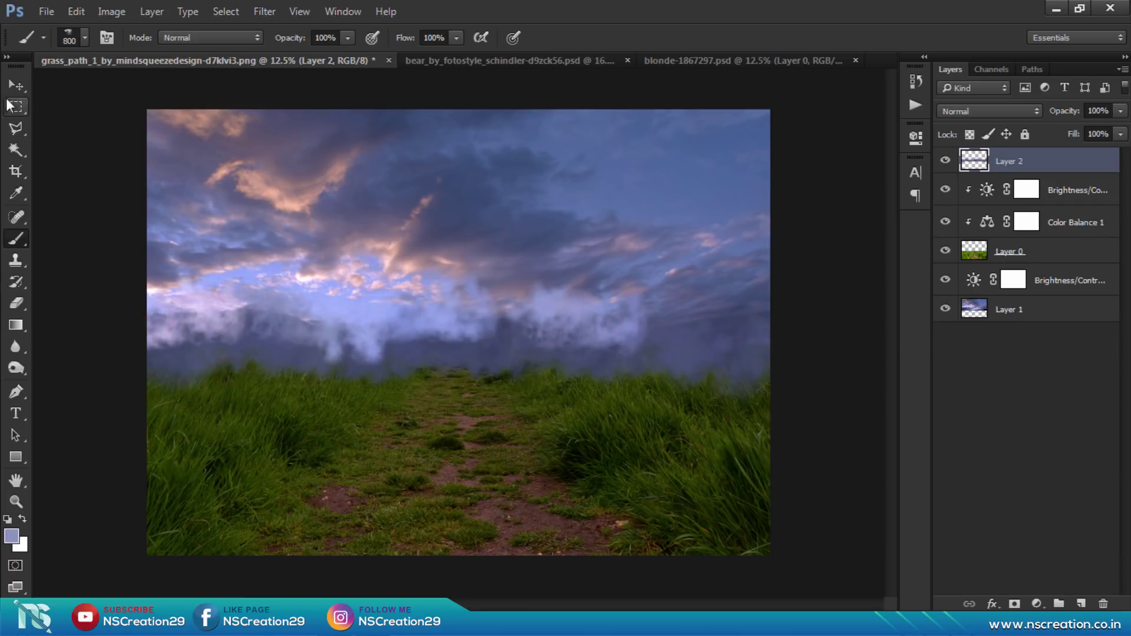
click(15, 86)
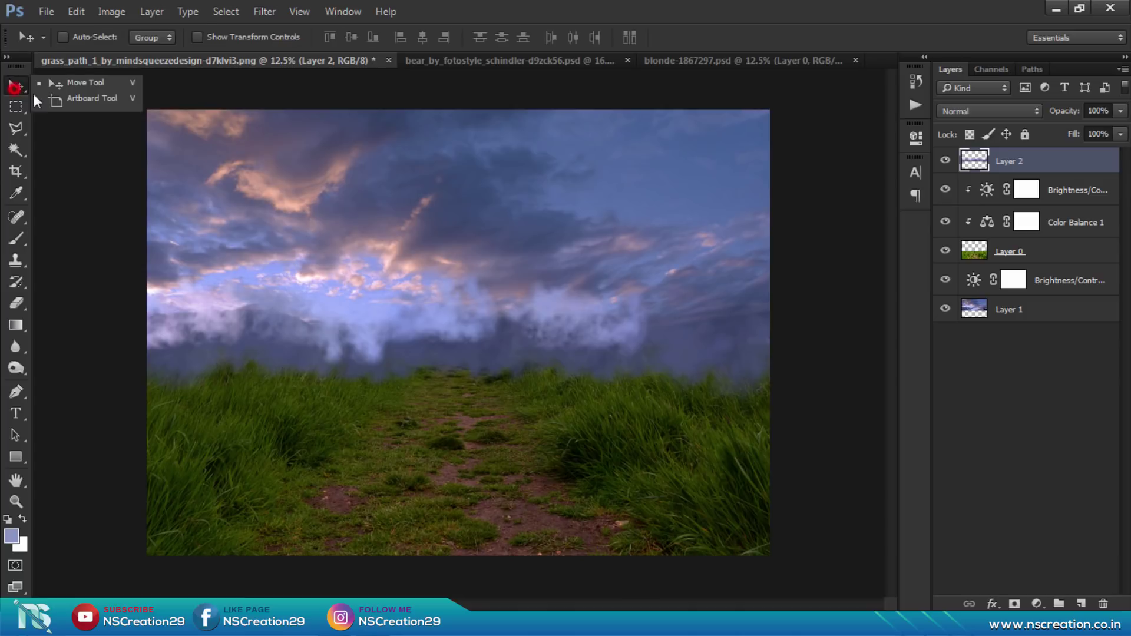
Step: Apply a Gaussian Blur with radius 131.9 px to the fog layer
click(263, 12)
click(303, 190)
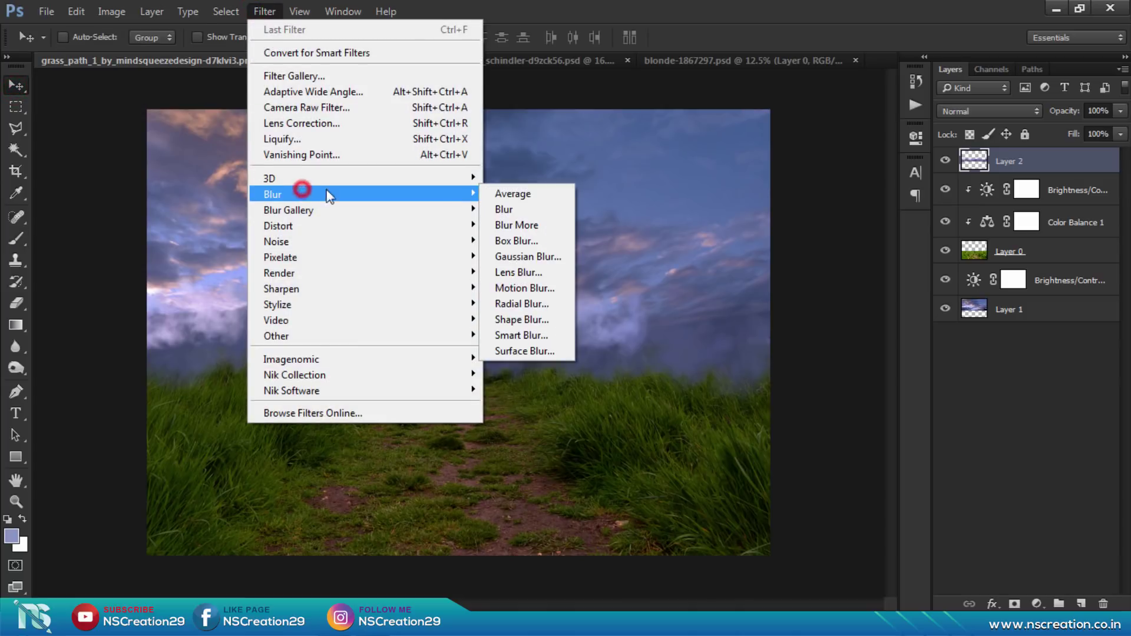
click(512, 256)
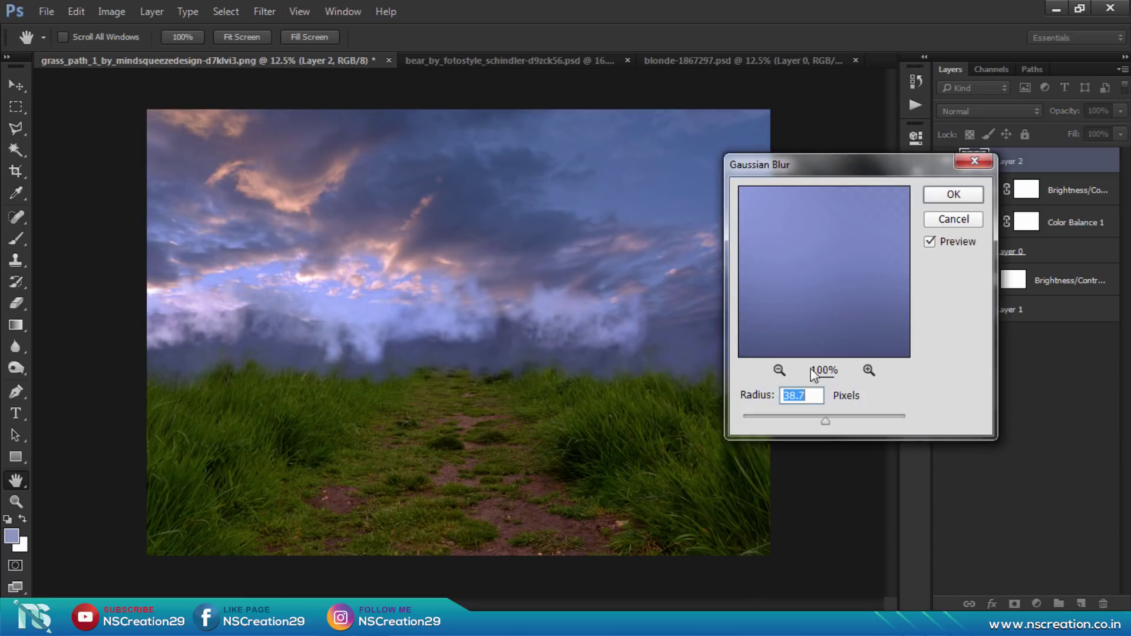
click(836, 420)
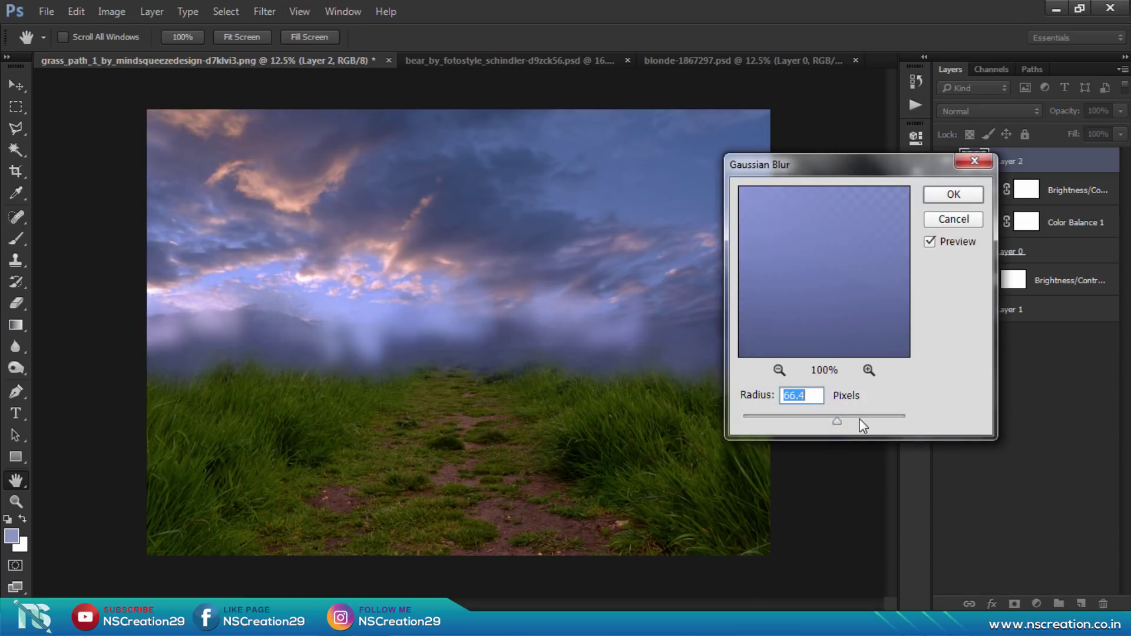
click(863, 417)
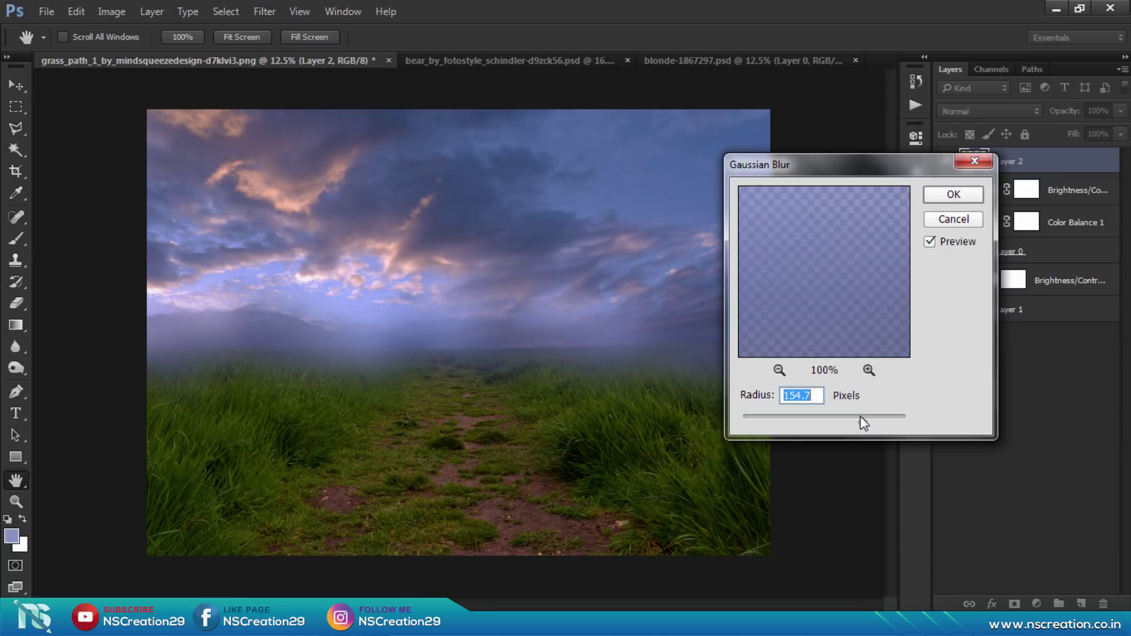
drag(861, 417, 857, 418)
click(946, 198)
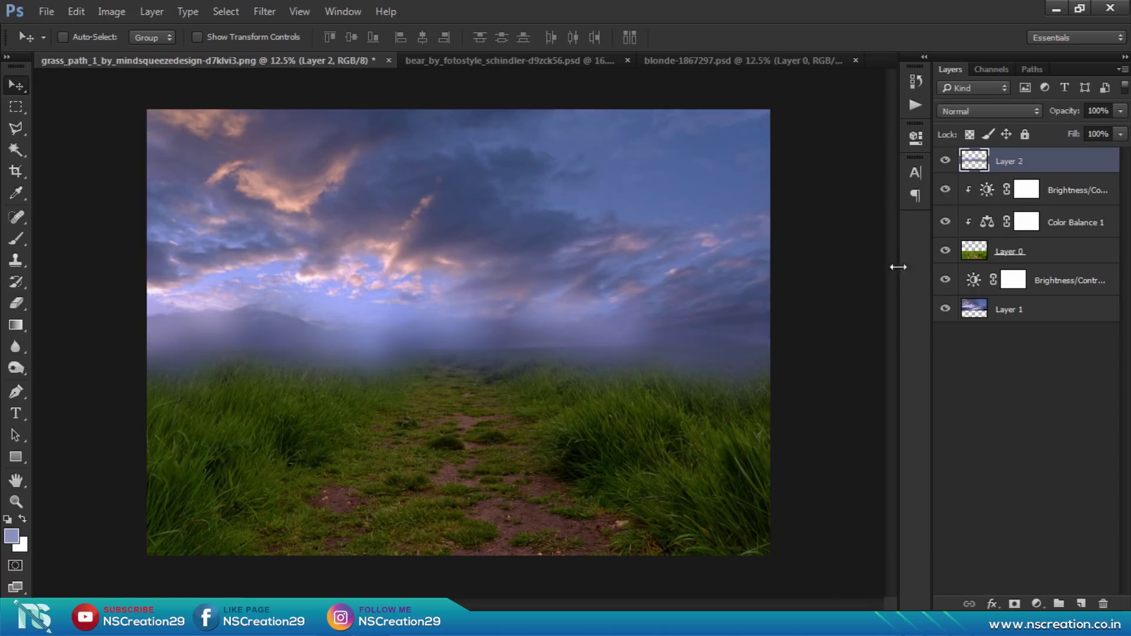
Step: Set the fog layer's opacity to 87%
drag(1057, 115, 1043, 117)
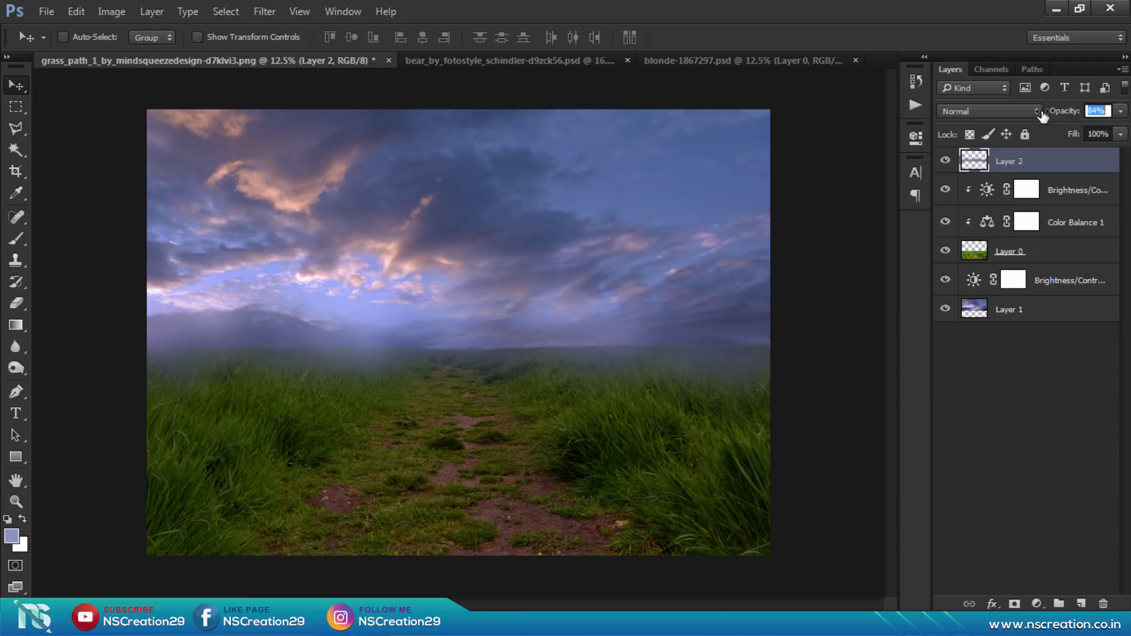
drag(1043, 116, 1046, 118)
key(Return)
Step: Set the grass Brightness/Contrast brightness to -58 and readjust the sky adjustment's brightness
double_click(986, 200)
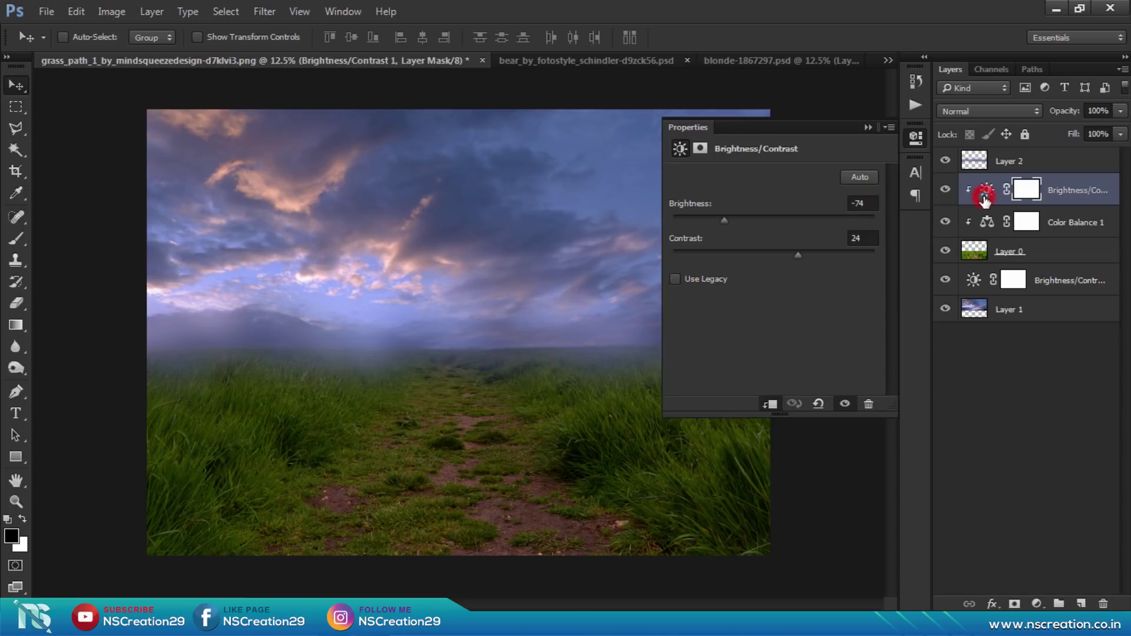
click(736, 217)
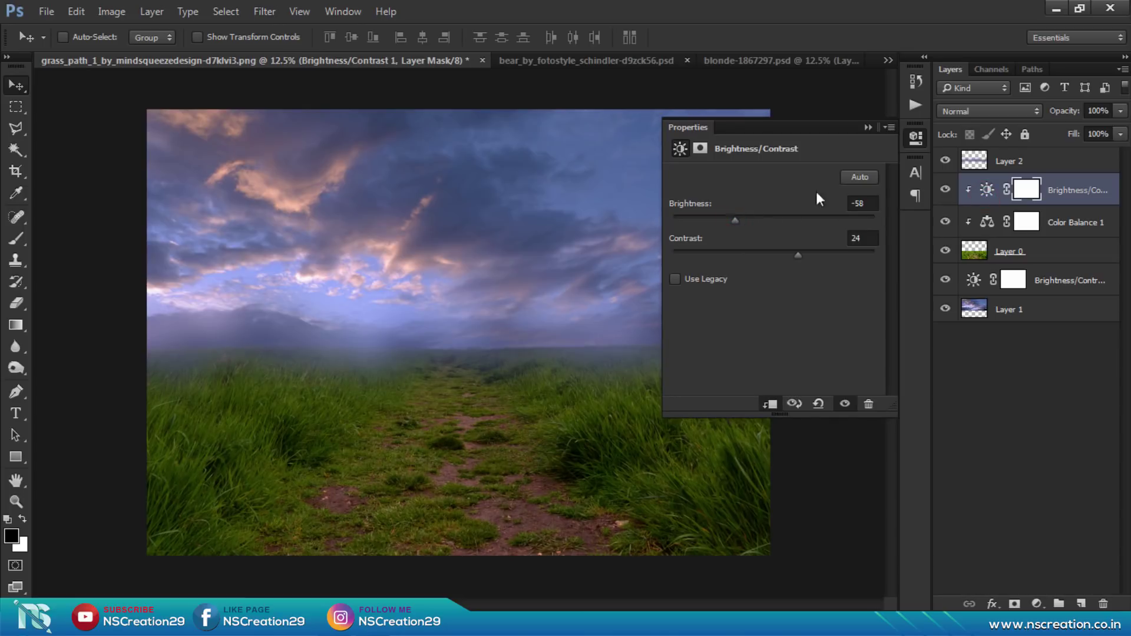
click(867, 127)
double_click(973, 280)
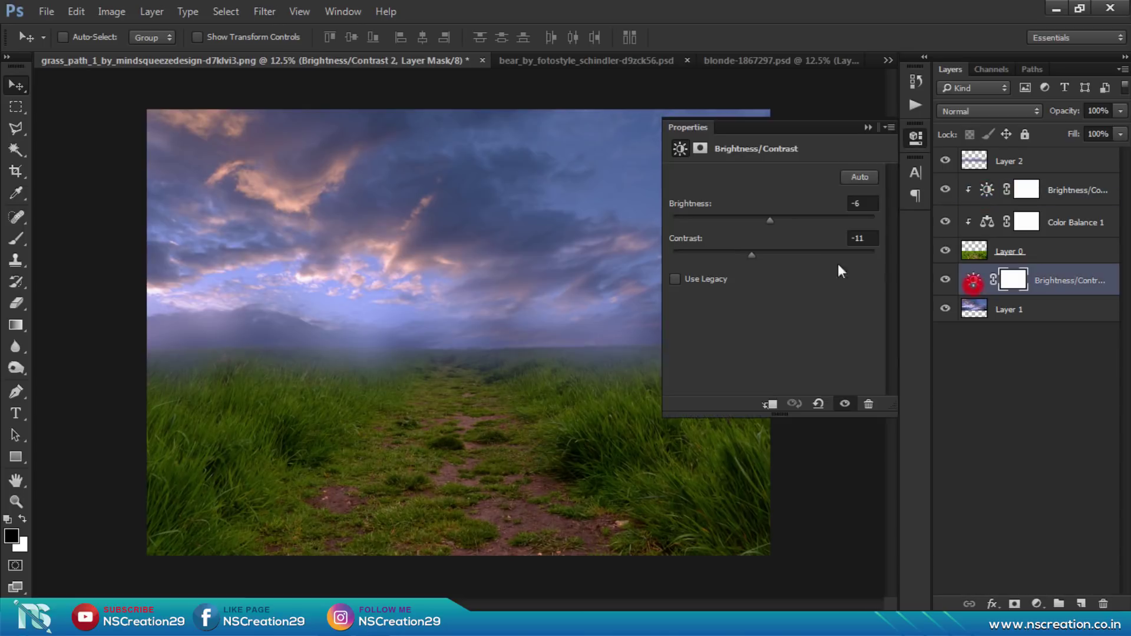
drag(766, 217, 772, 218)
click(774, 218)
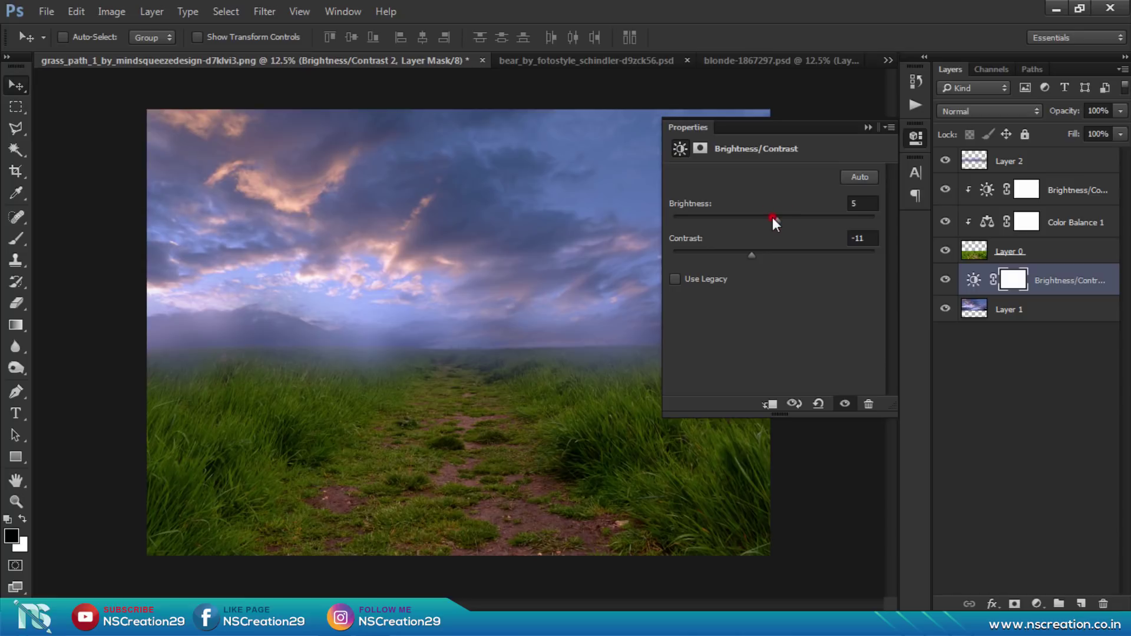
click(773, 217)
click(865, 129)
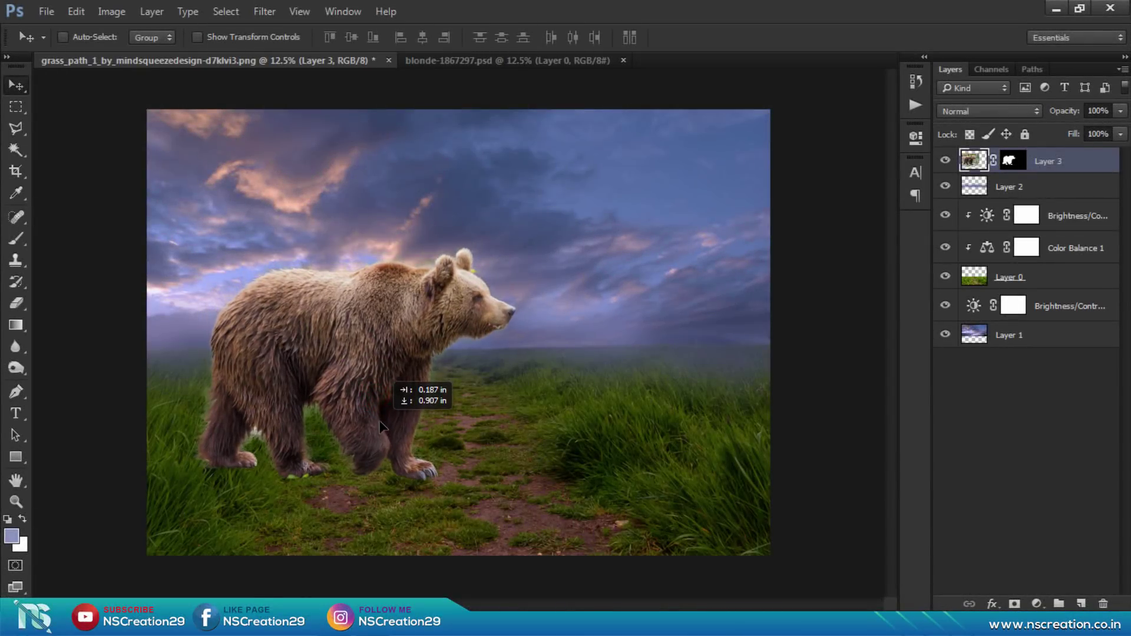
Step: Nudge the bear, then bring the girl from blonde-1867297.psd into the scene, right of the bear
drag(378, 416, 390, 418)
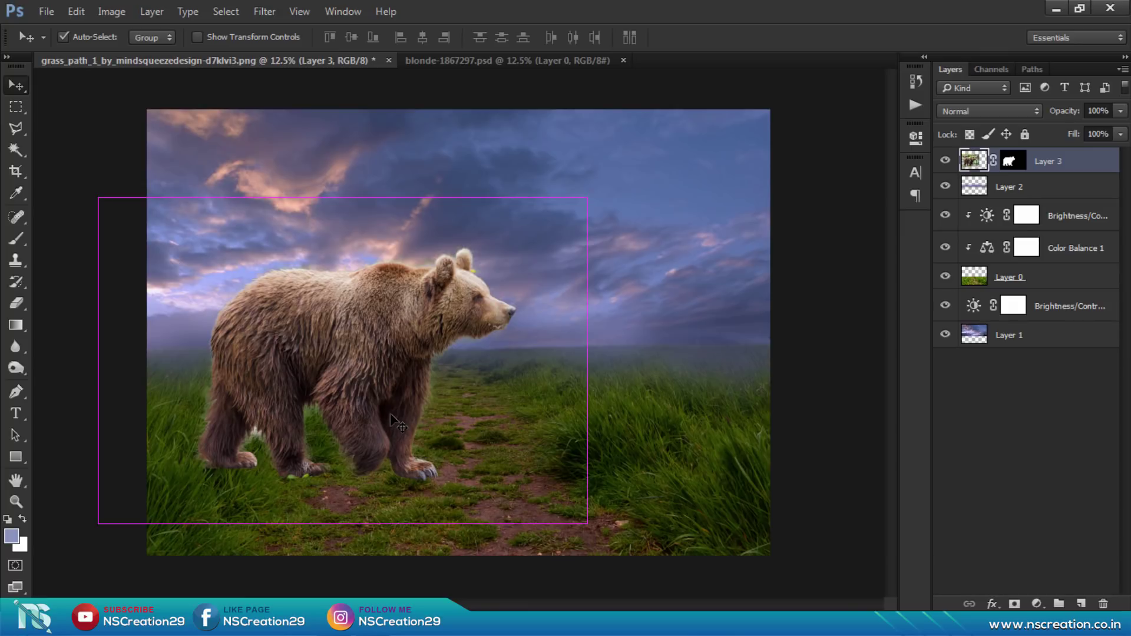
click(467, 60)
mouse_move(476, 195)
mouse_down()
mouse_move(445, 167)
mouse_move(488, 214)
mouse_up()
drag(512, 253, 588, 255)
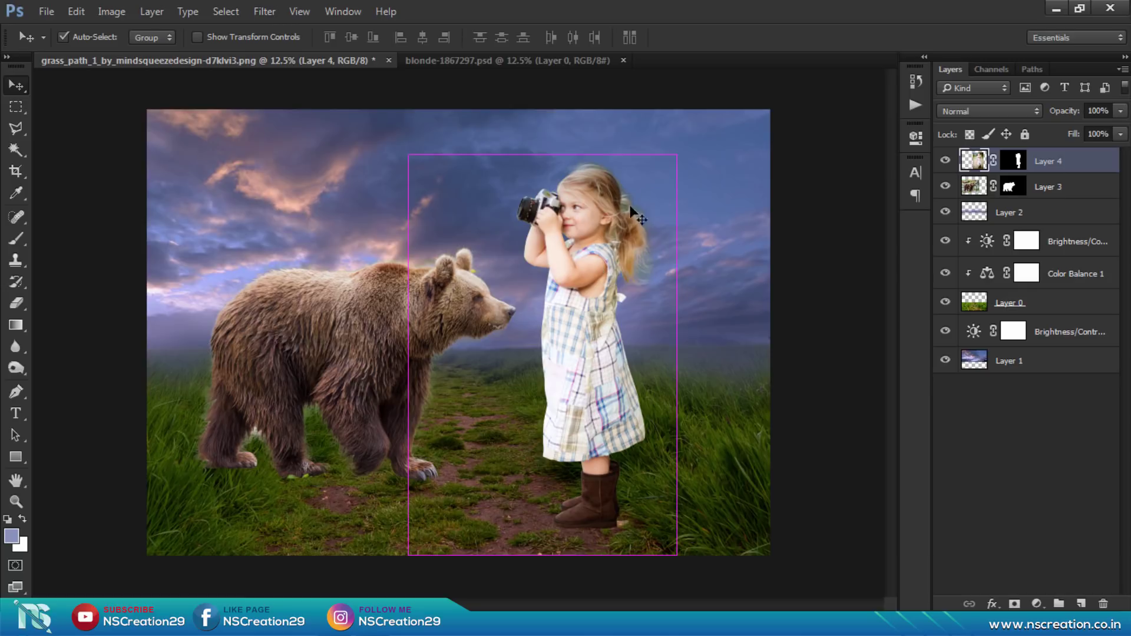
Step: Scale the girl to about 57% and set her lower, just beyond the bear's nose
key(ctrl+t)
drag(677, 156, 632, 251)
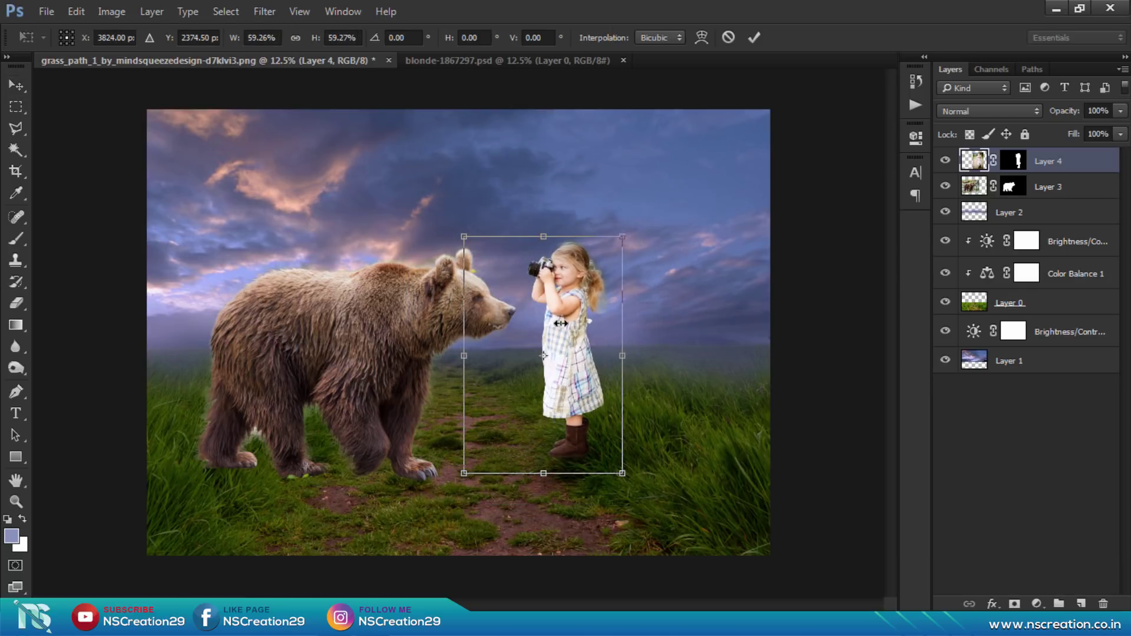
drag(563, 320, 580, 366)
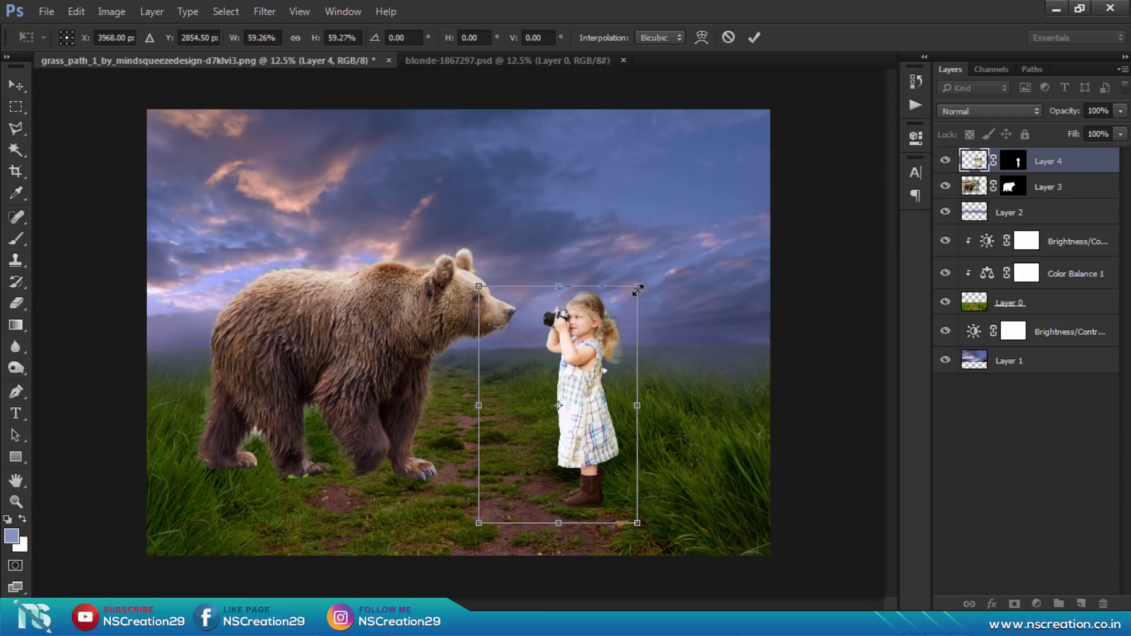
drag(637, 287, 635, 289)
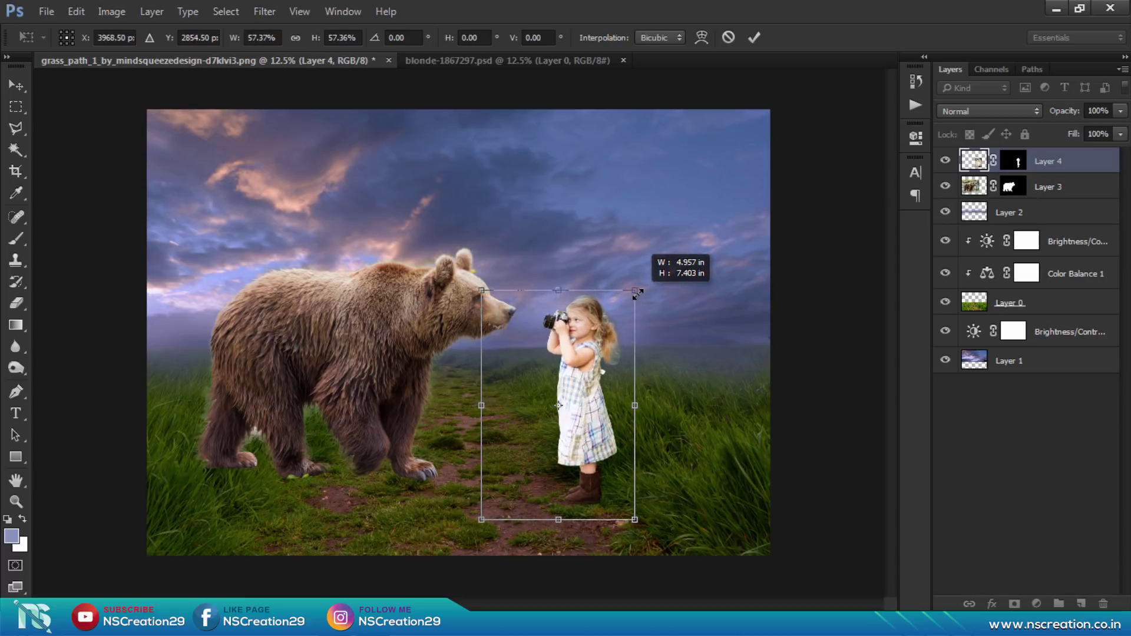
click(754, 37)
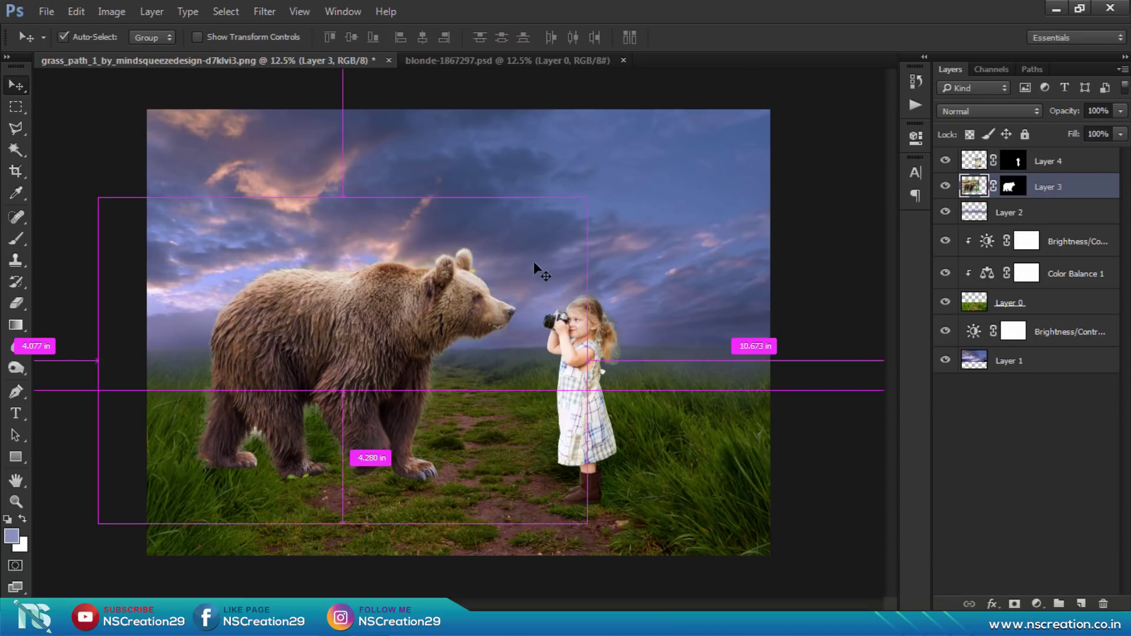
Step: Scale the bear down, move it lower on the path and lift its top-right corner with Distort
key(ctrl+t)
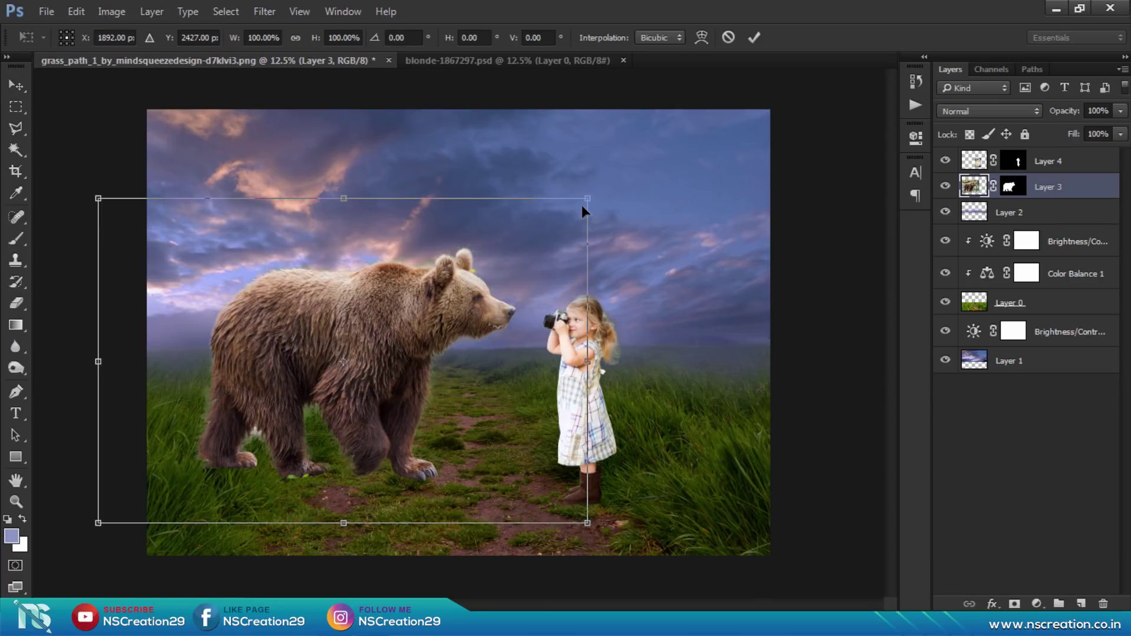
drag(587, 200, 565, 230)
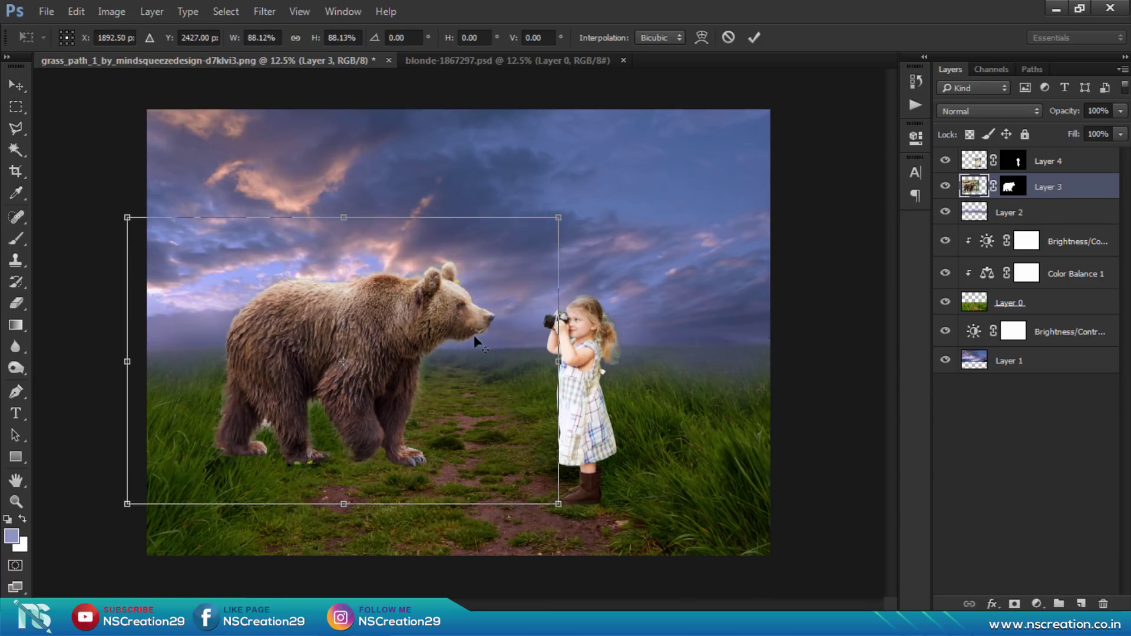
drag(426, 348, 439, 363)
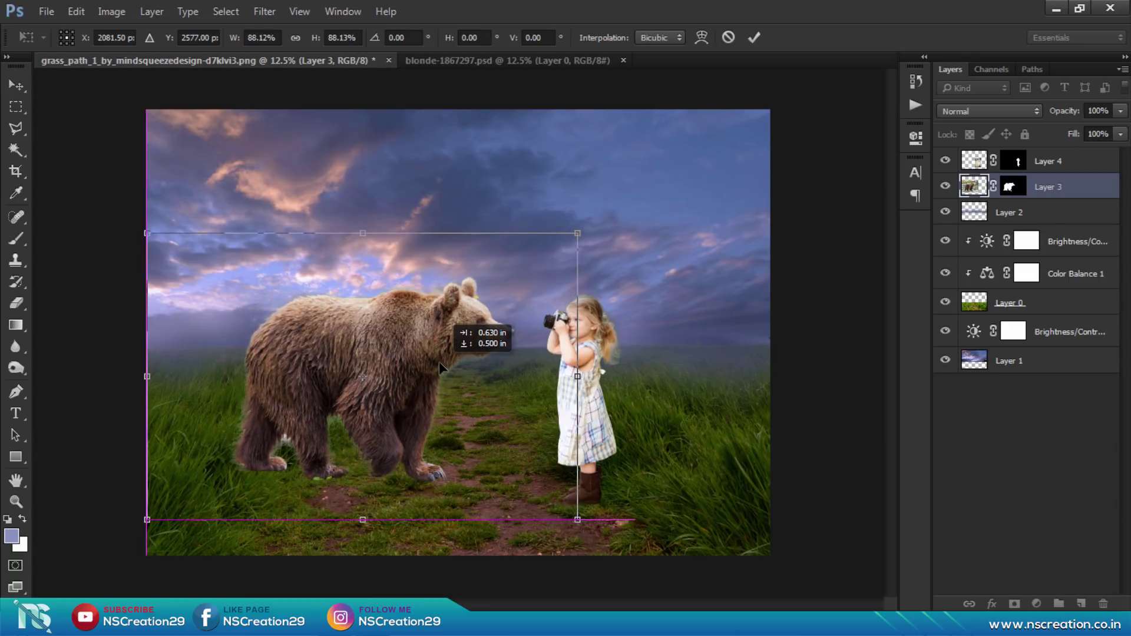
right_click(317, 337)
click(361, 144)
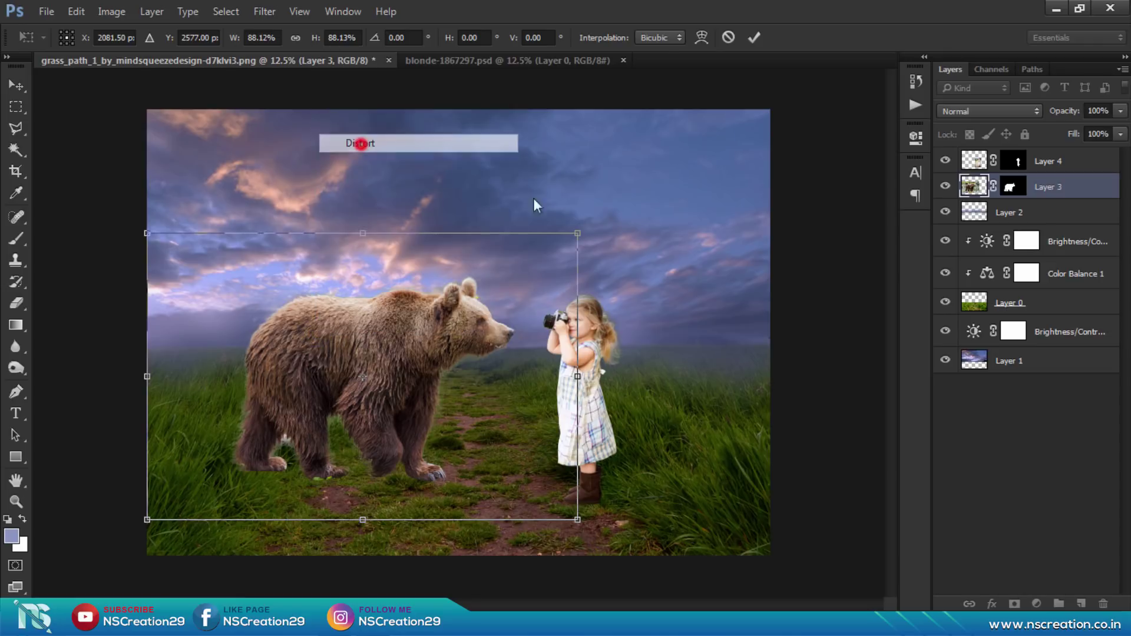
drag(578, 233, 576, 224)
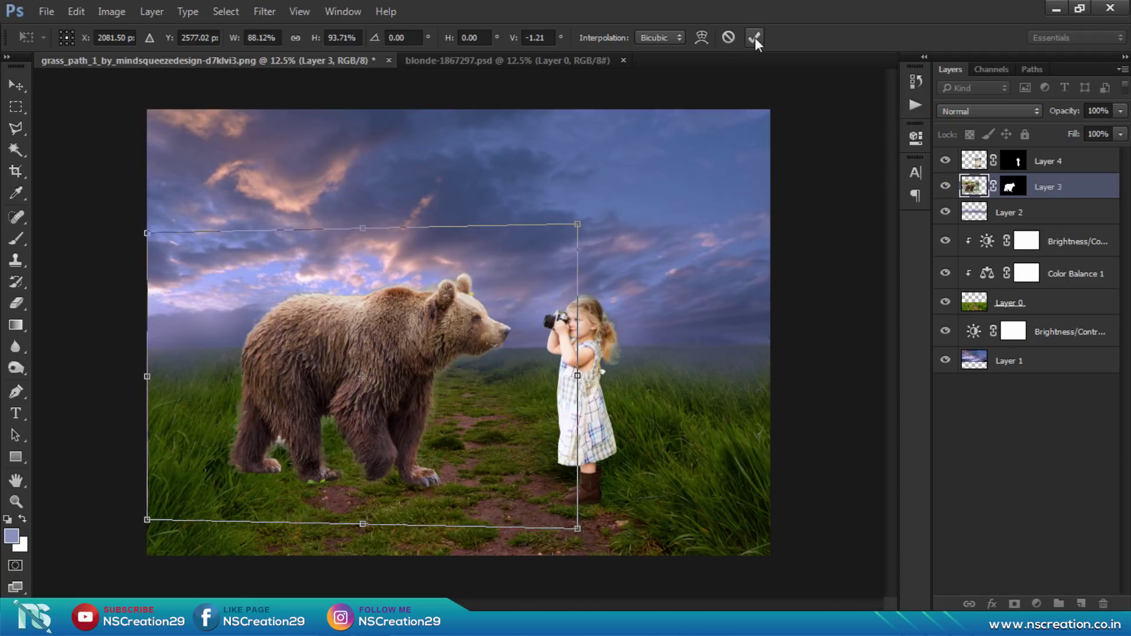
Step: Rescale the bear to about 86% wide by 92% tall, commit, and nudge the girl lower
right_click(569, 243)
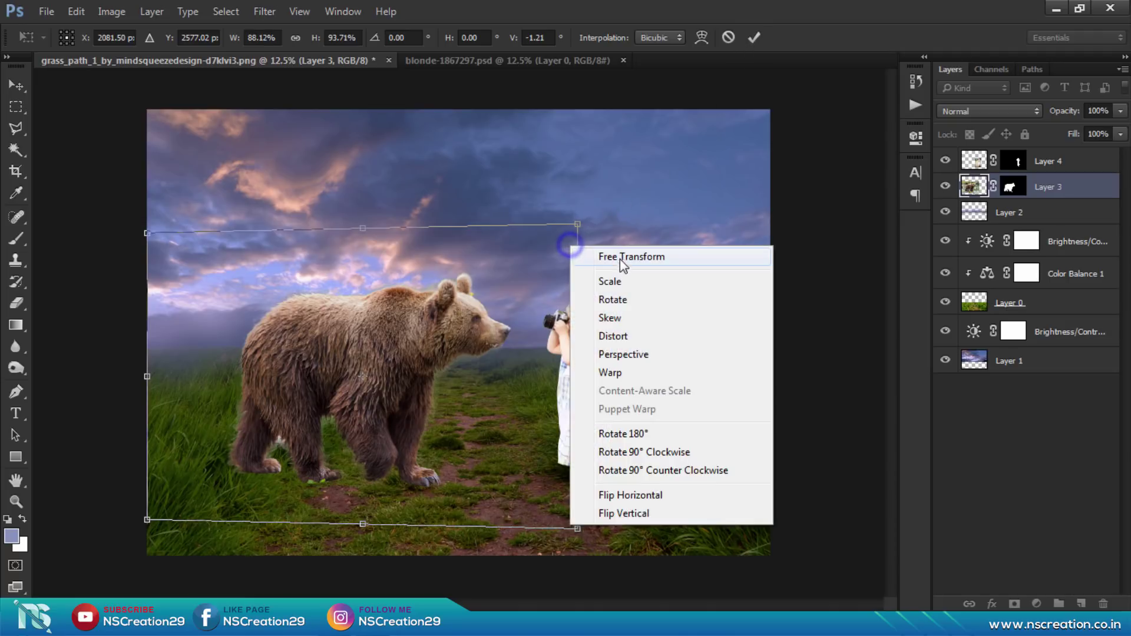
click(620, 262)
drag(578, 224, 568, 247)
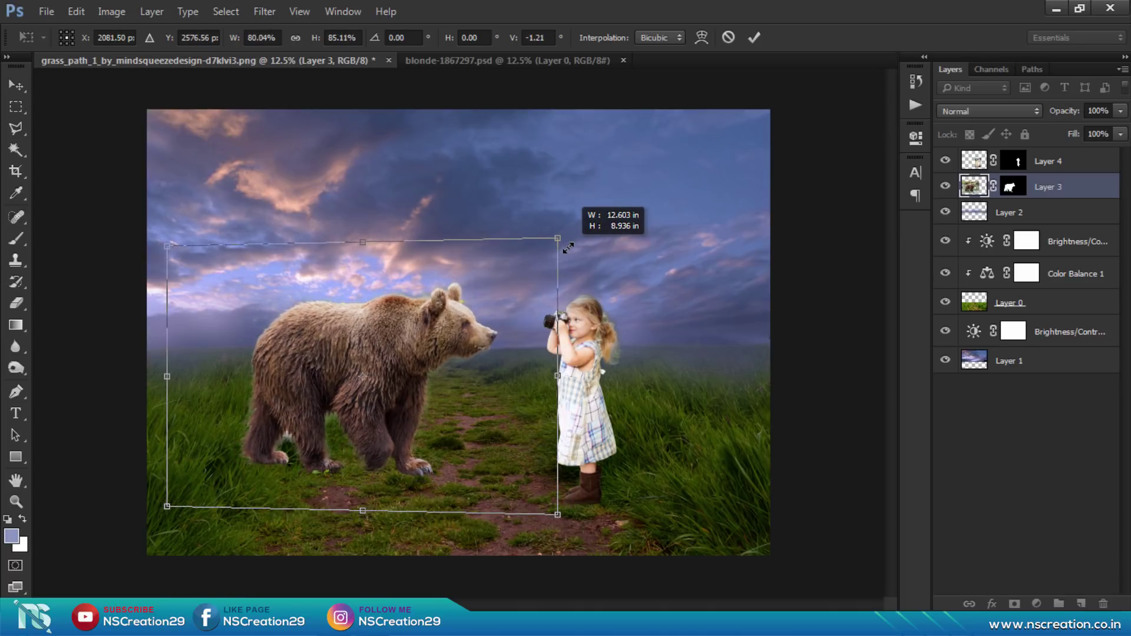
drag(569, 248, 583, 235)
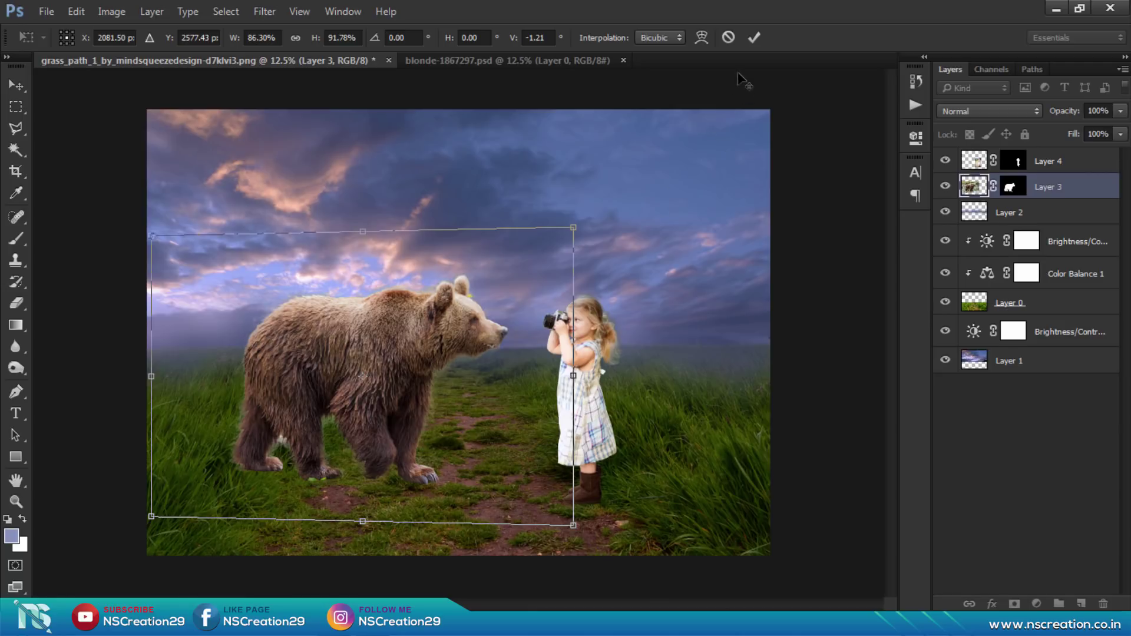
click(753, 37)
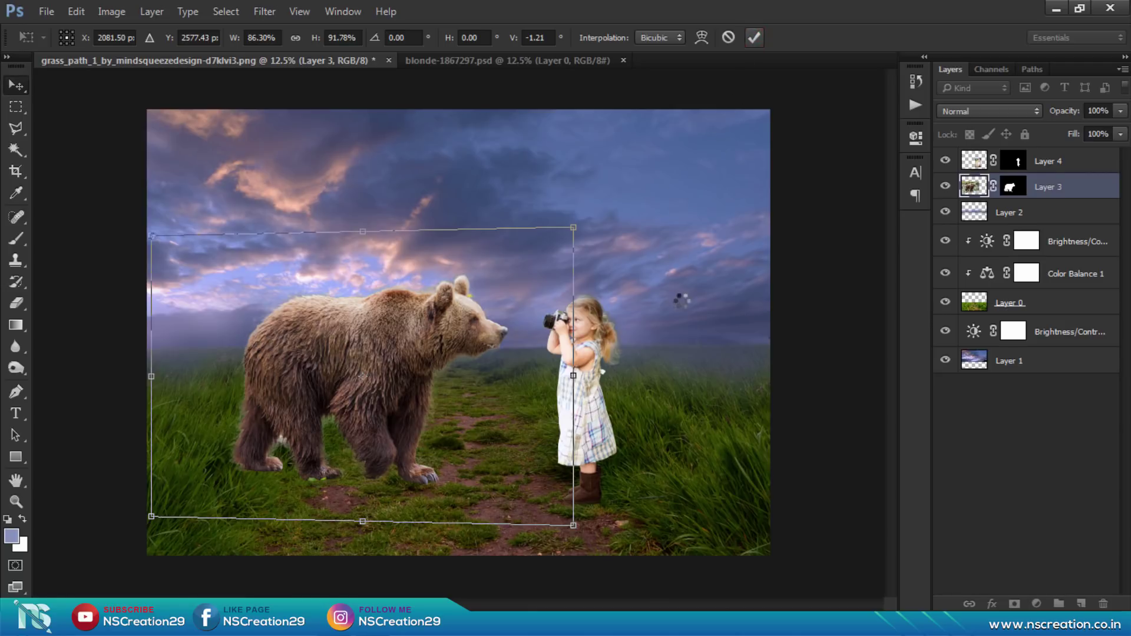
key(alt+bracketright)
drag(587, 383, 593, 396)
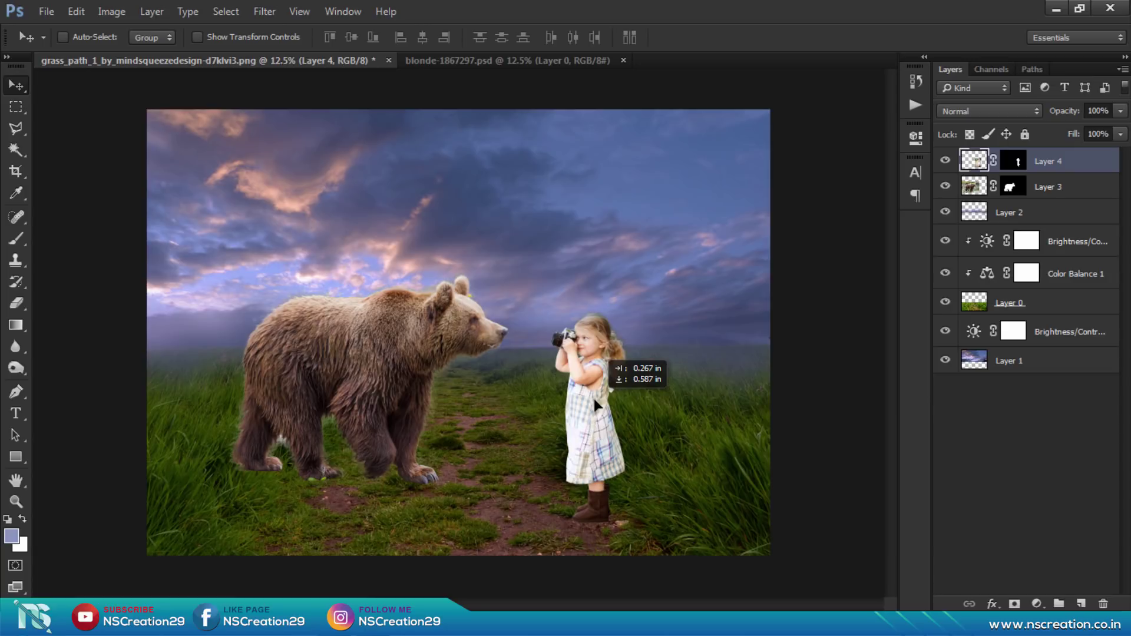
Step: Move the bear slightly right and down and add a Brightness/Contrast adjustment clipped to it
click(976, 186)
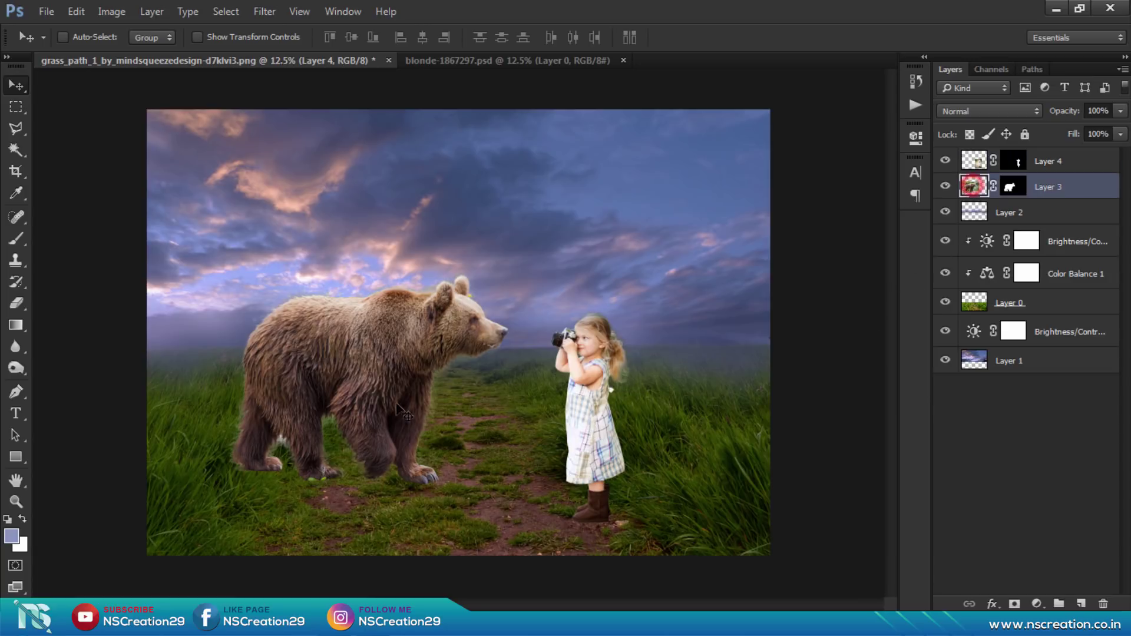
drag(320, 424, 328, 434)
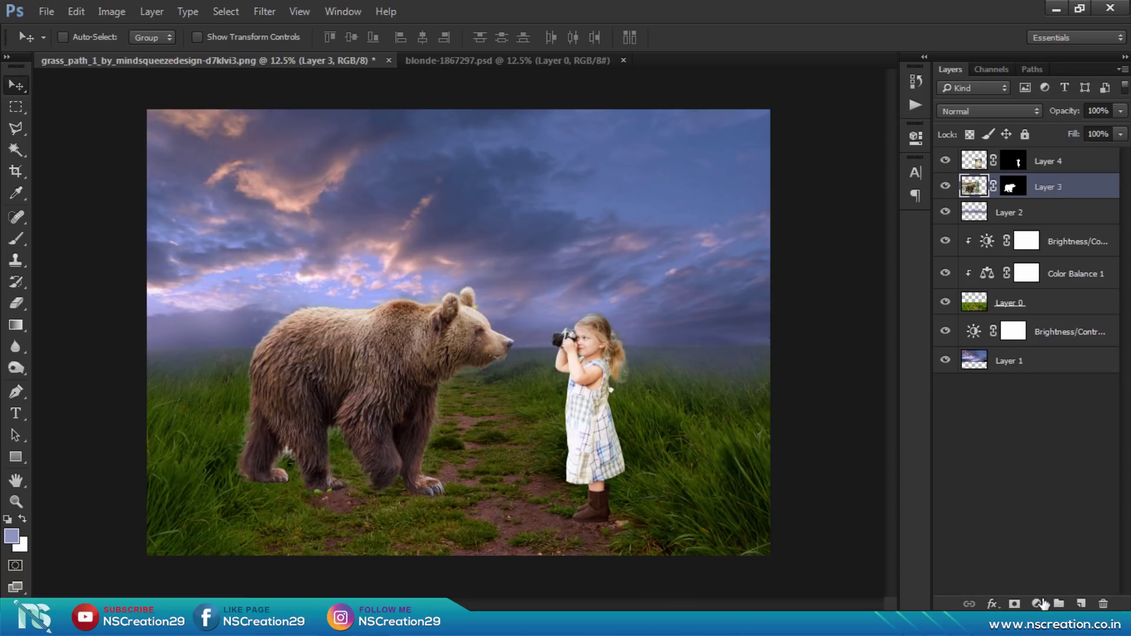
click(1042, 604)
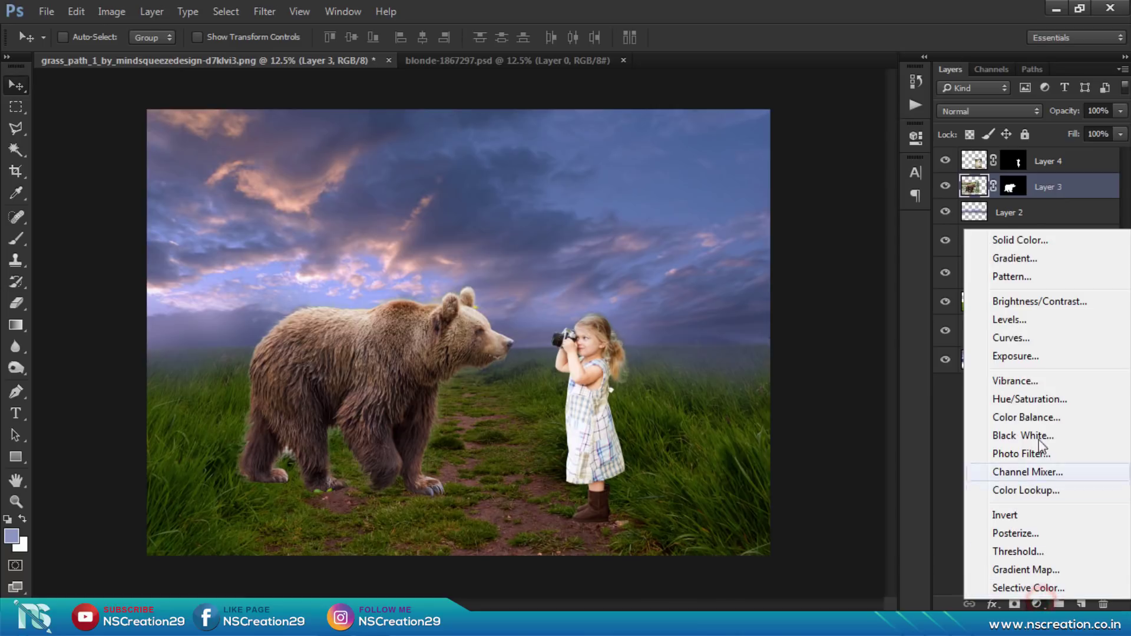
click(1018, 303)
click(770, 404)
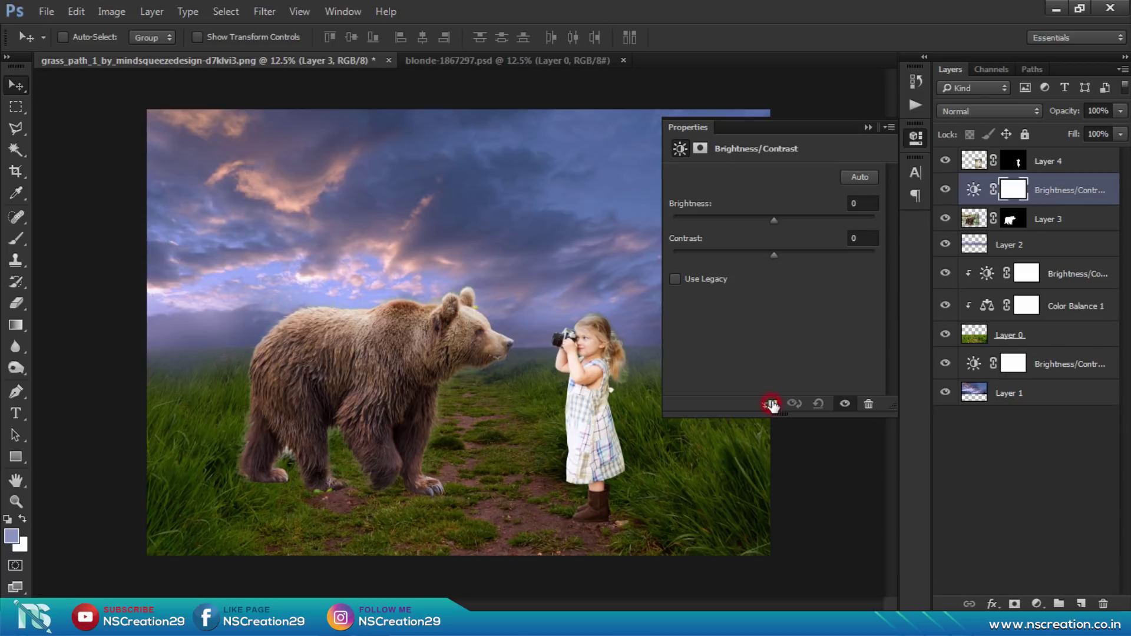
Step: Set the bear's clipped adjustment to brightness -30 and contrast 12
click(756, 219)
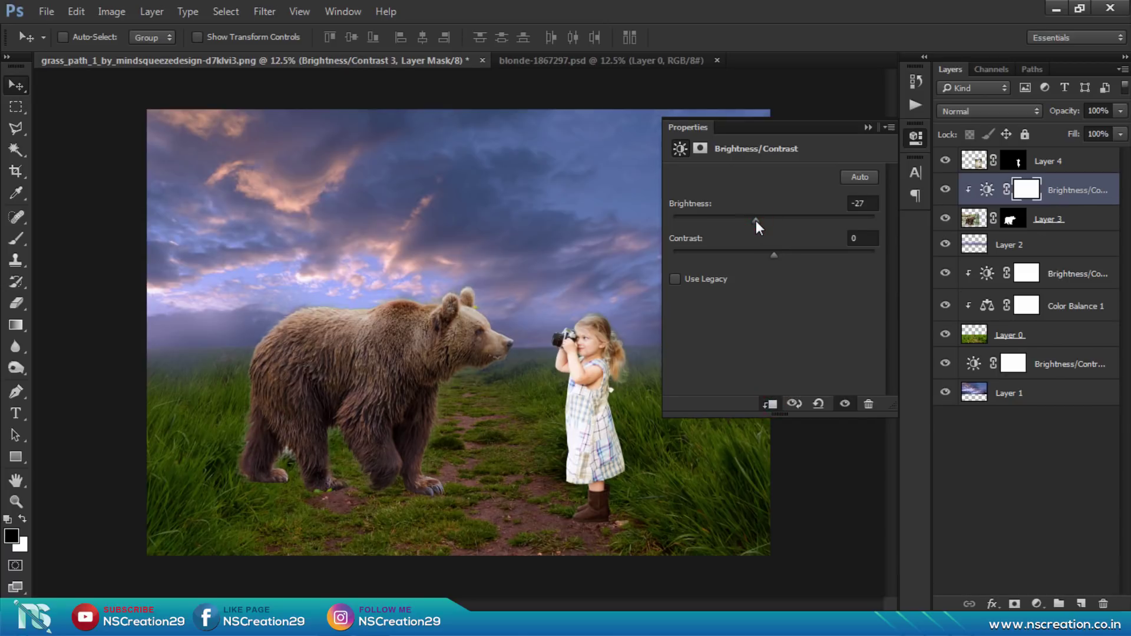
drag(752, 220, 748, 221)
click(787, 255)
click(867, 128)
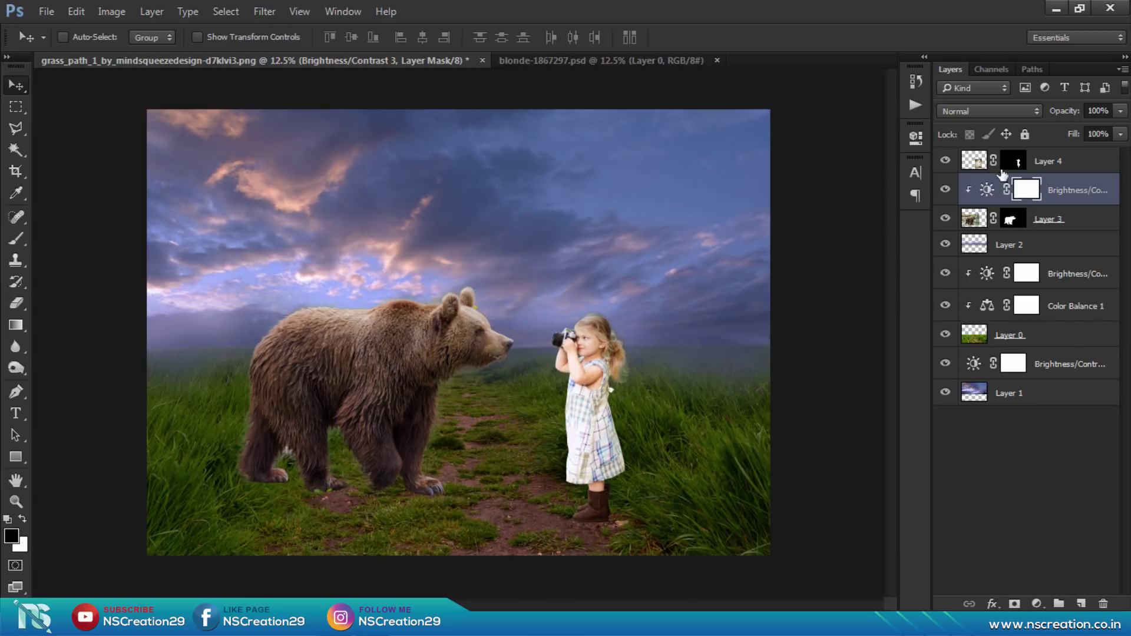
click(976, 161)
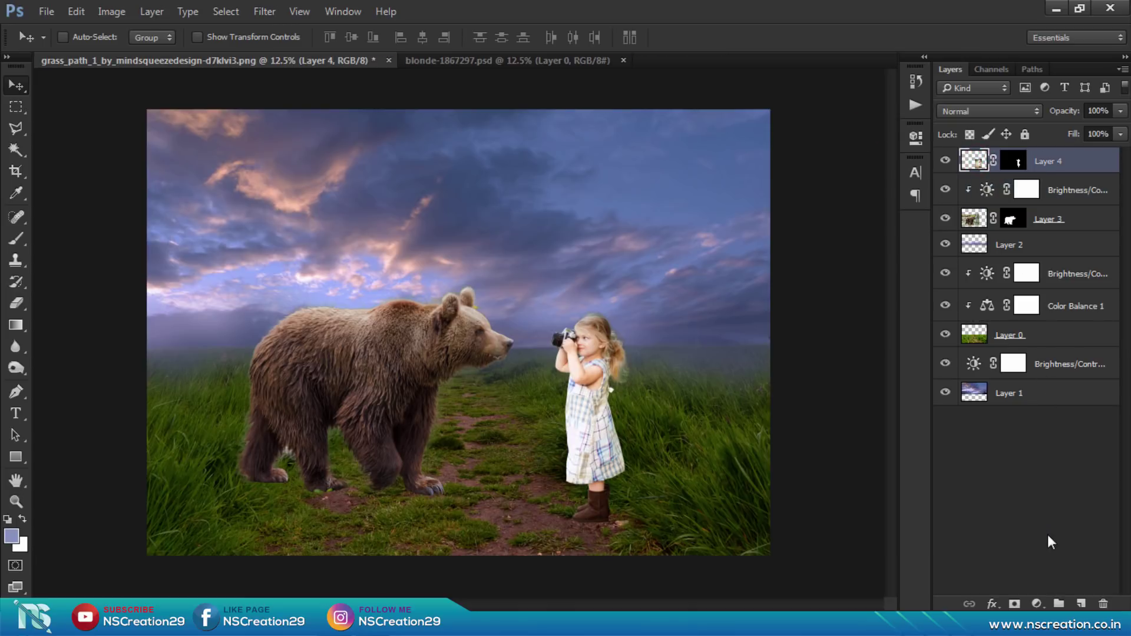
click(988, 190)
Step: Add a Color Balance adjustment clipped to the bear, shifting midtones +7 red and +12 blue
click(1037, 604)
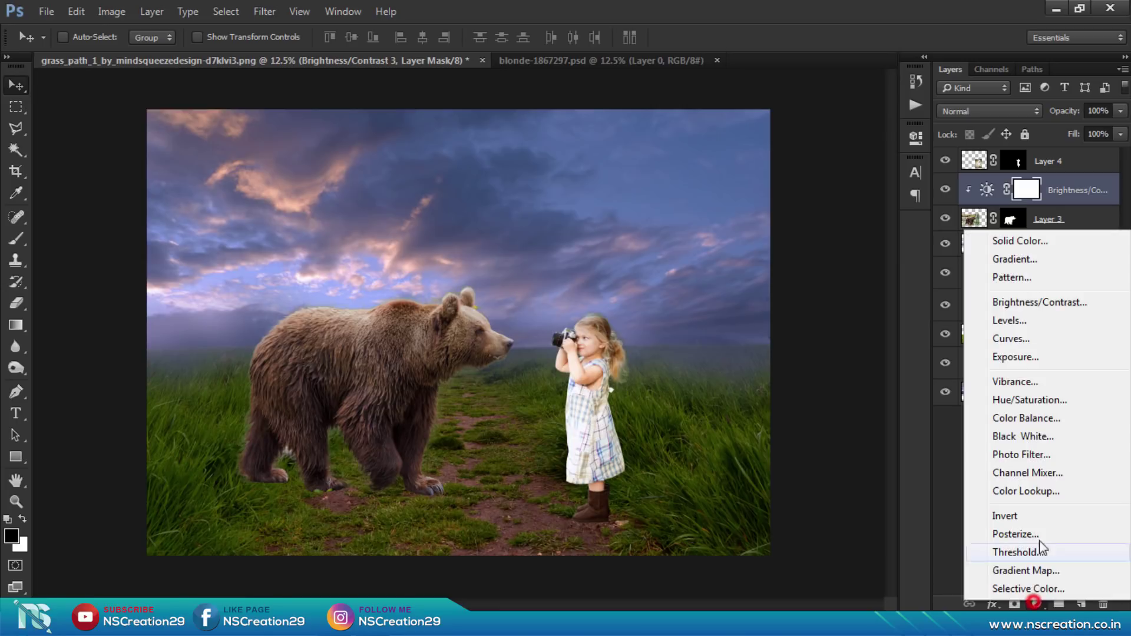
click(1027, 420)
click(772, 272)
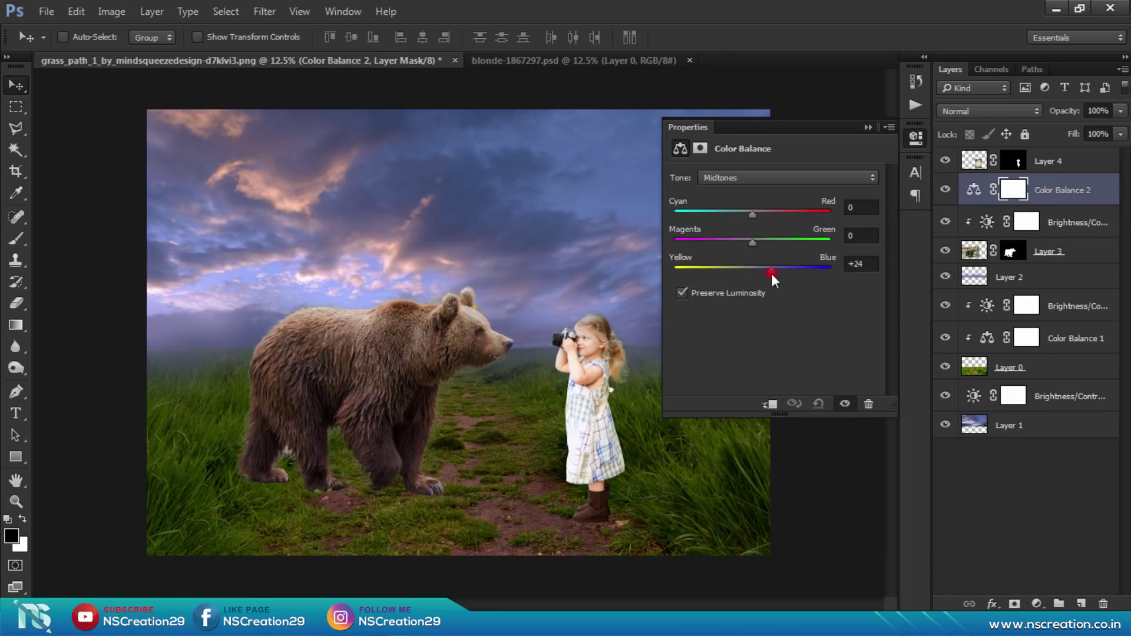
click(769, 404)
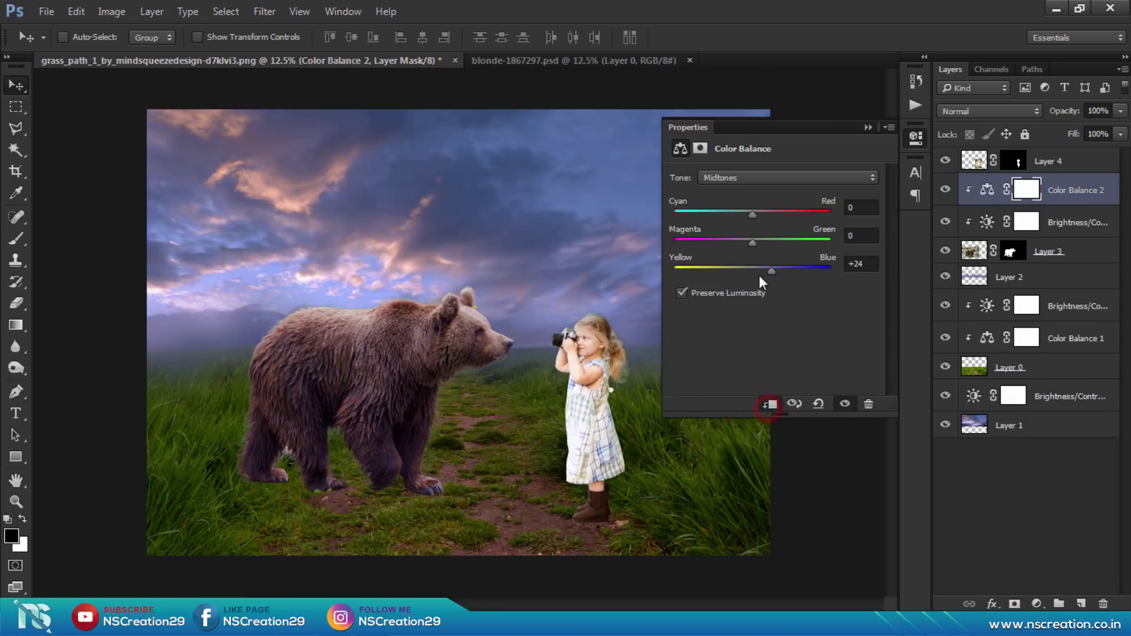
drag(759, 271, 762, 270)
click(869, 127)
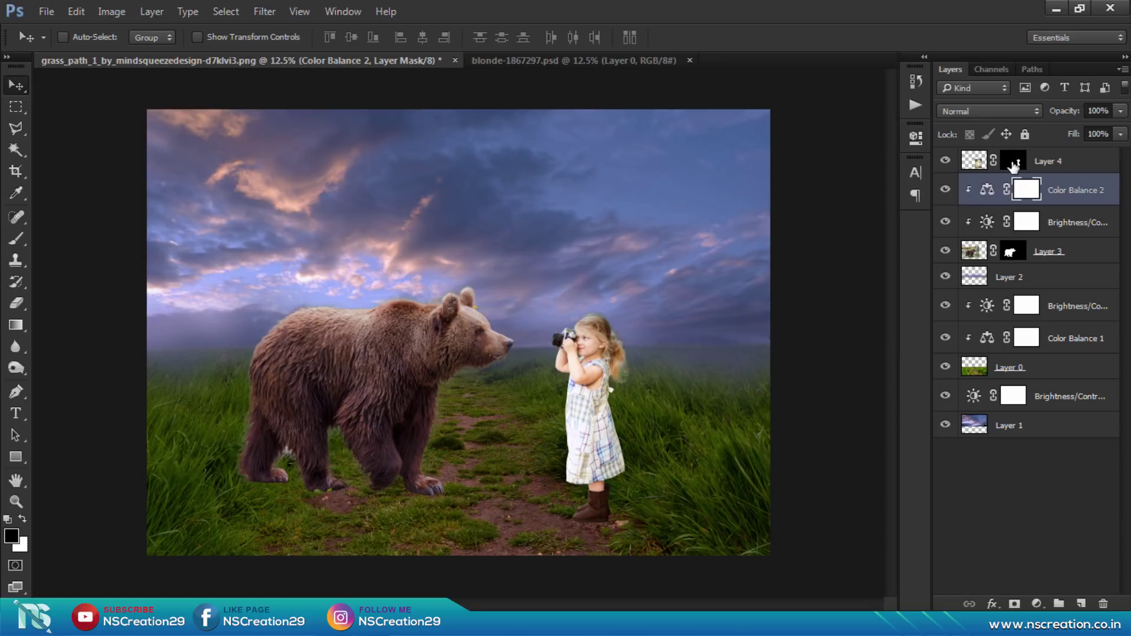
click(978, 163)
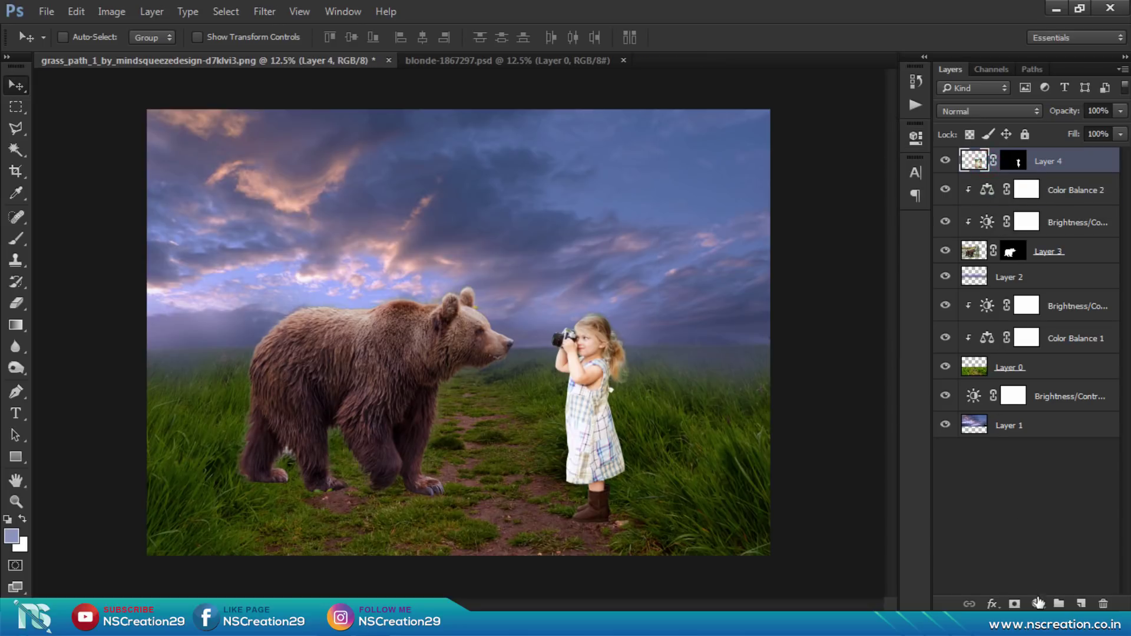
Step: Give the girl a clipped Brightness/Contrast adjustment at brightness -41 and contrast 13
click(1039, 603)
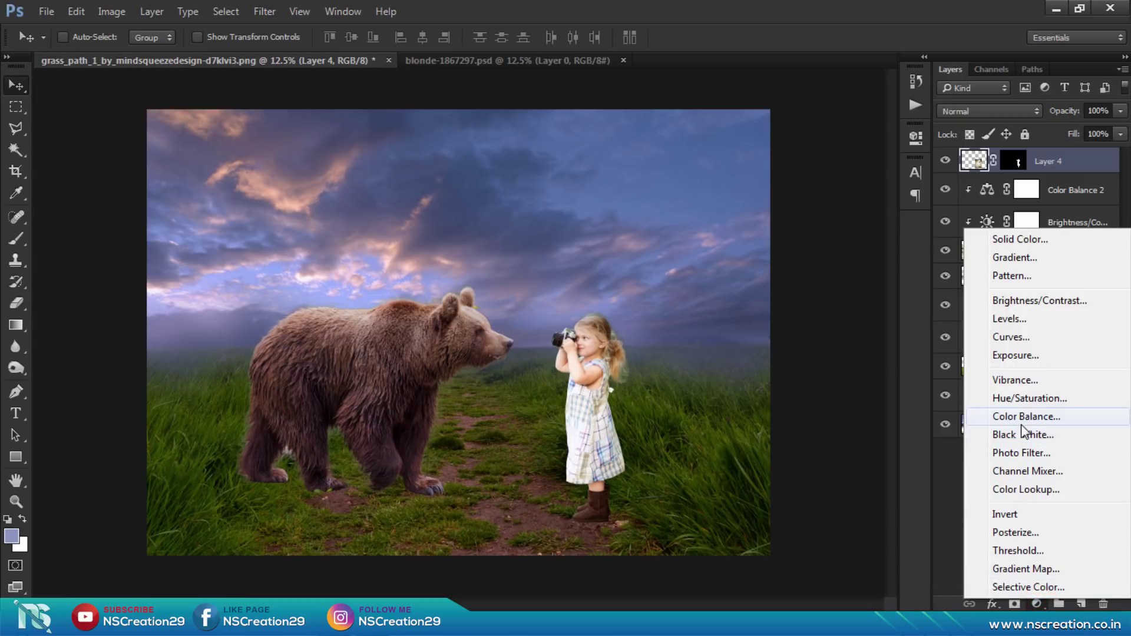
click(1071, 301)
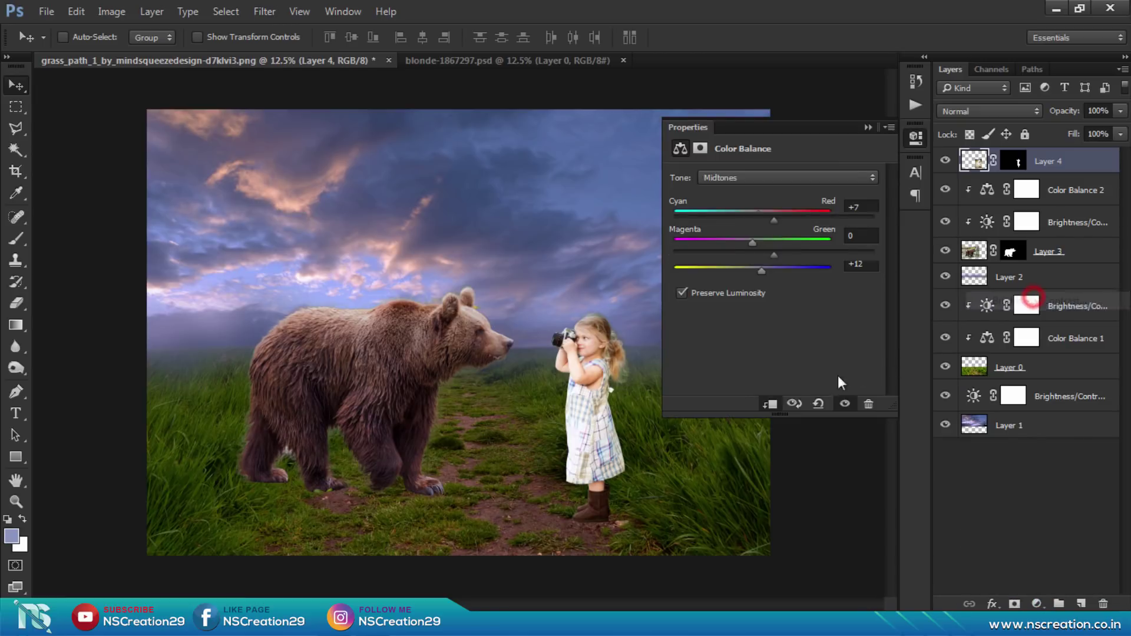
click(771, 404)
drag(765, 217, 750, 214)
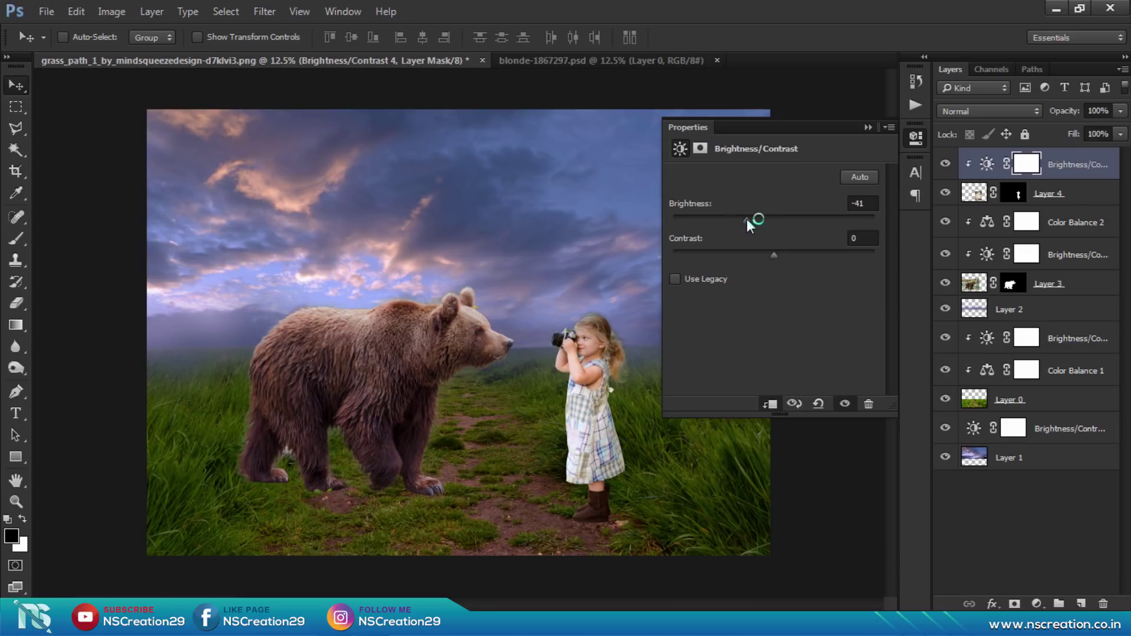
drag(779, 259, 788, 255)
click(869, 128)
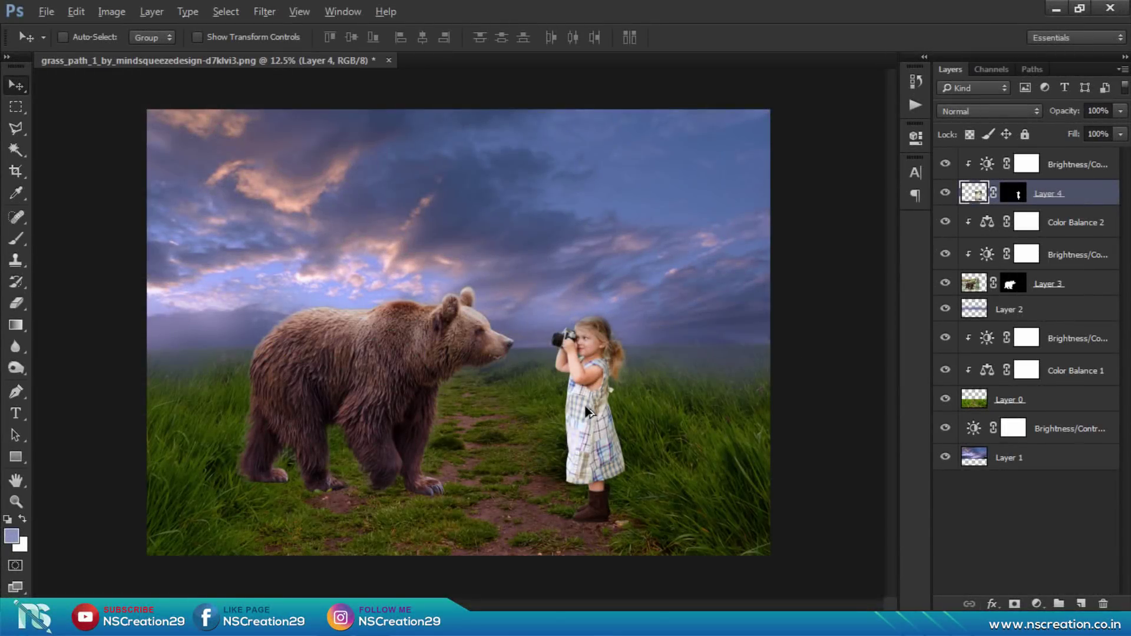
Step: Duplicate the girl's layer, fill the original's outline black, flip it, and move it below her boots
drag(592, 421, 592, 433)
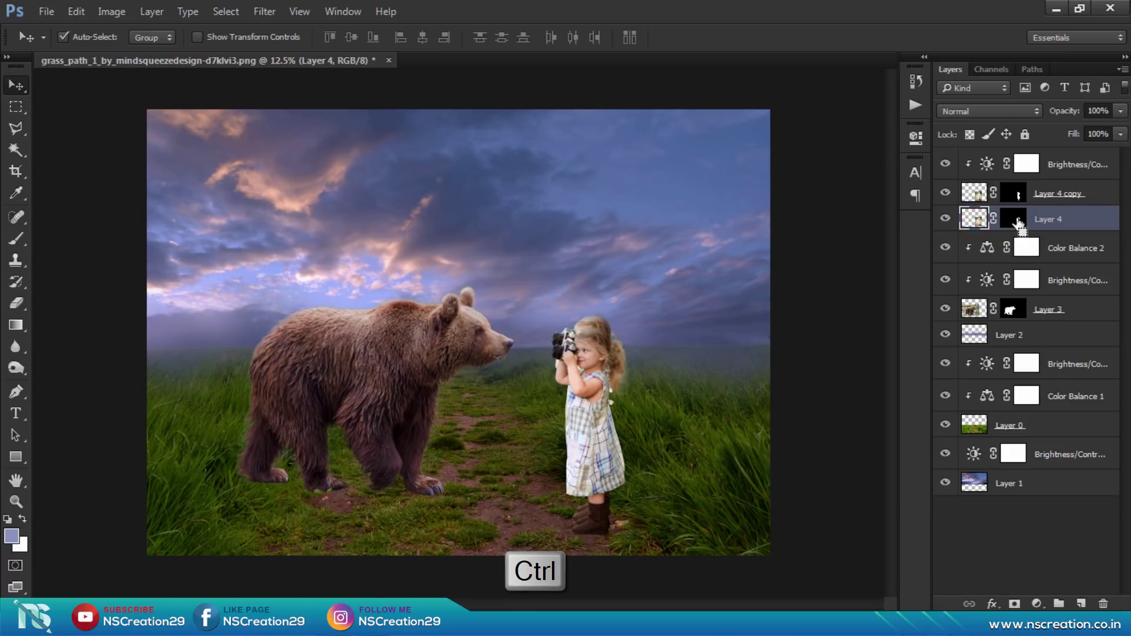
ctrl+click(1013, 221)
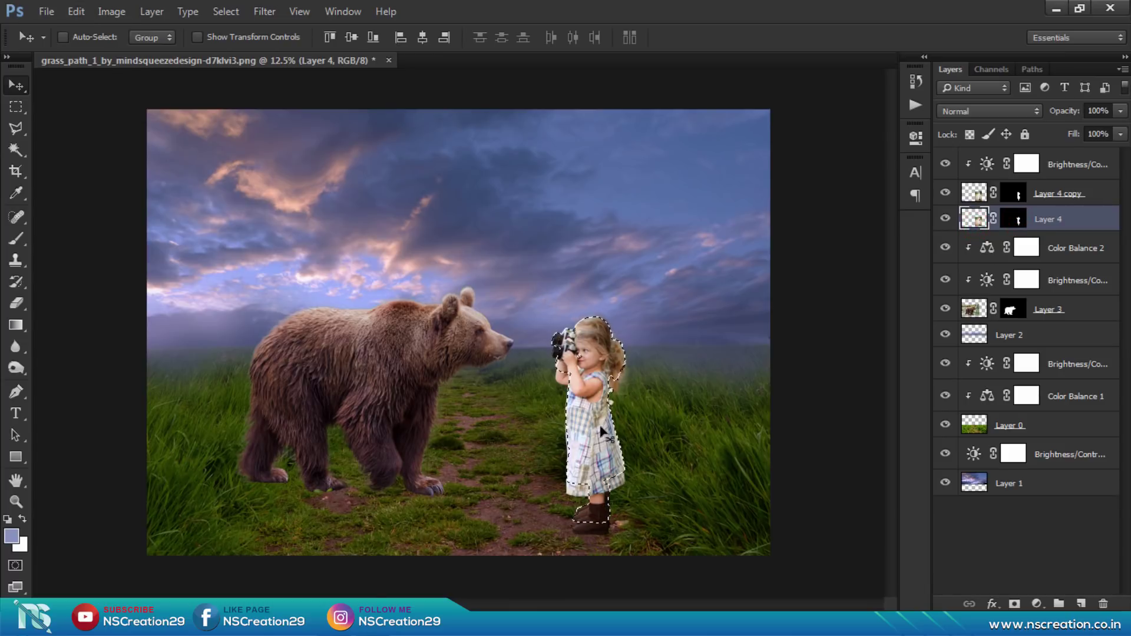
click(7, 519)
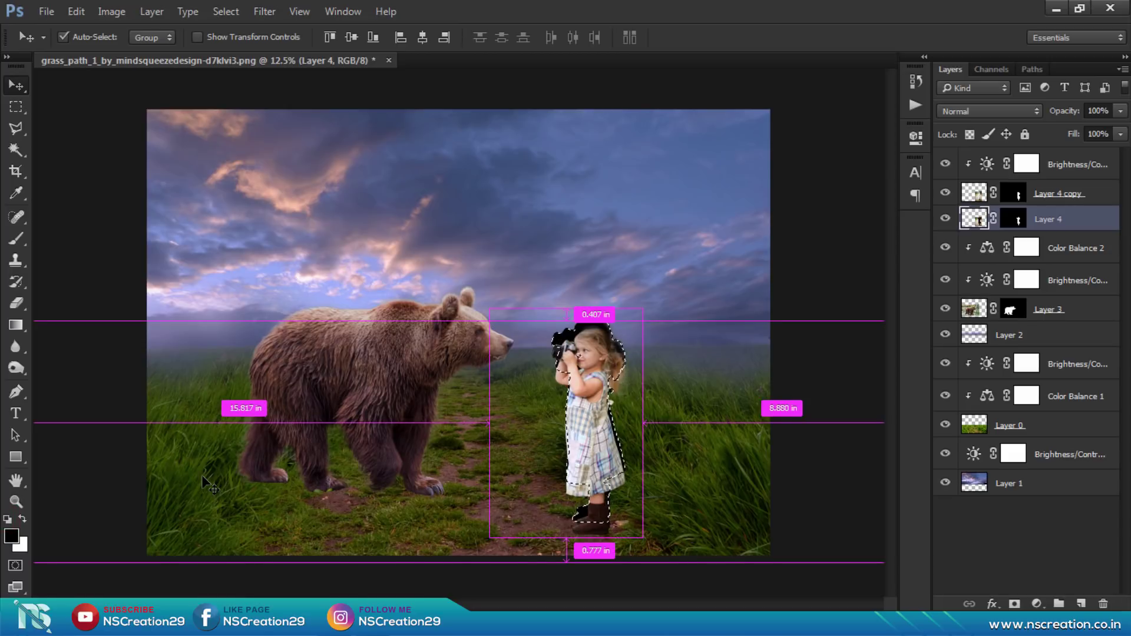
key(alt+Delete)
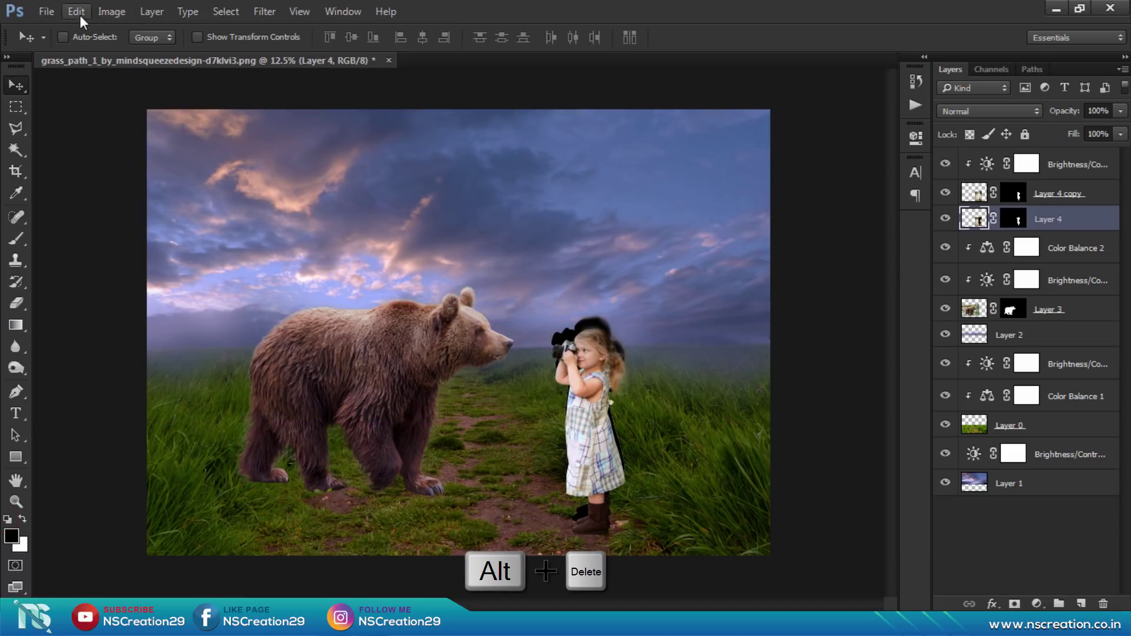
click(80, 14)
mouse_move(206, 332)
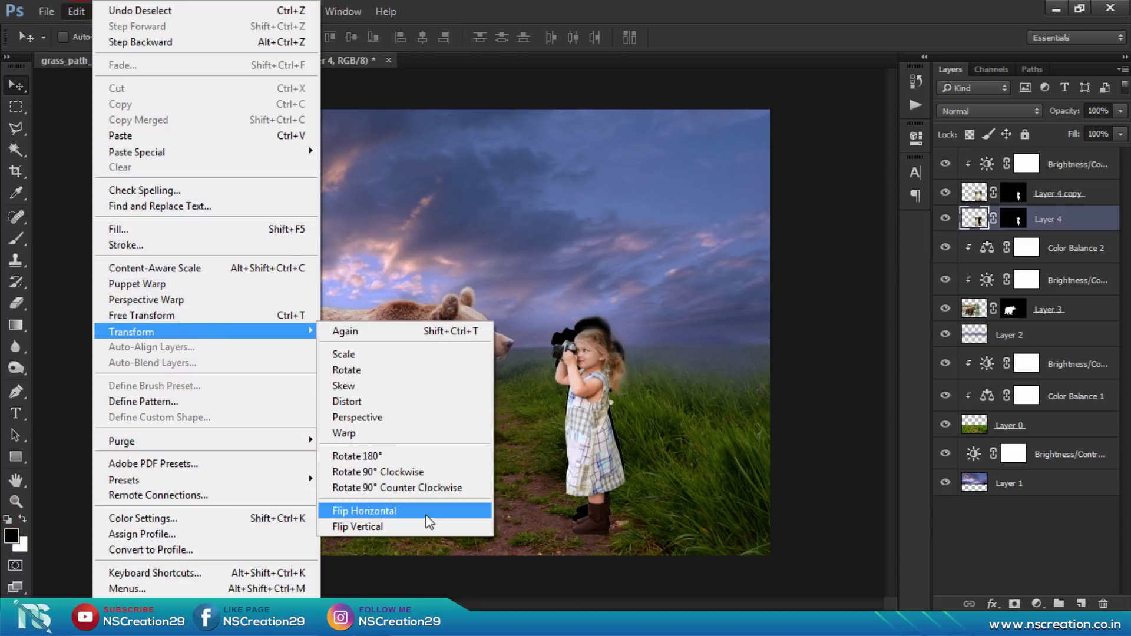
click(428, 526)
mouse_move(596, 483)
mouse_down()
mouse_move(609, 553)
mouse_move(592, 556)
mouse_up()
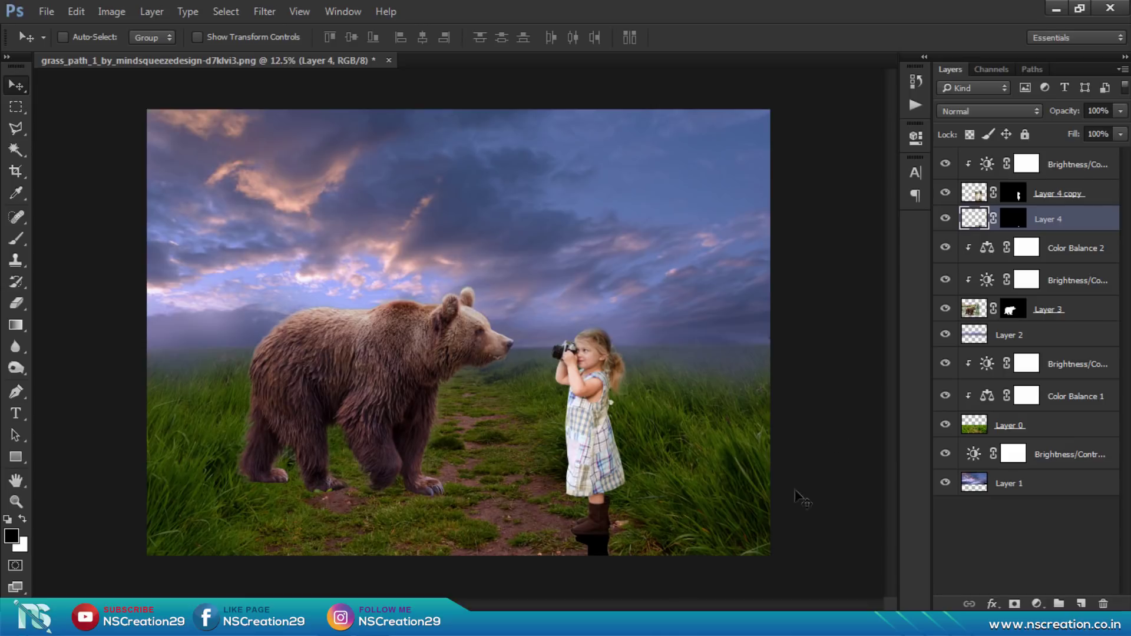
Step: Blur the girl's silhouette with a Gaussian Blur of radius about 20.9 and fade it to 24% opacity
click(266, 12)
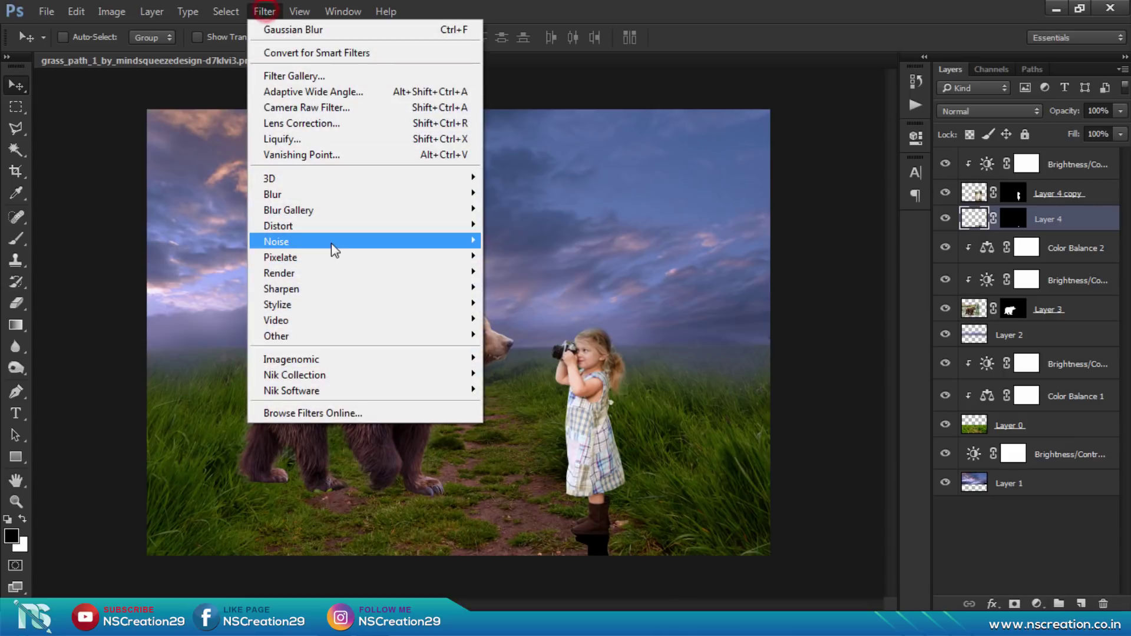
click(328, 195)
mouse_move(272, 195)
click(556, 257)
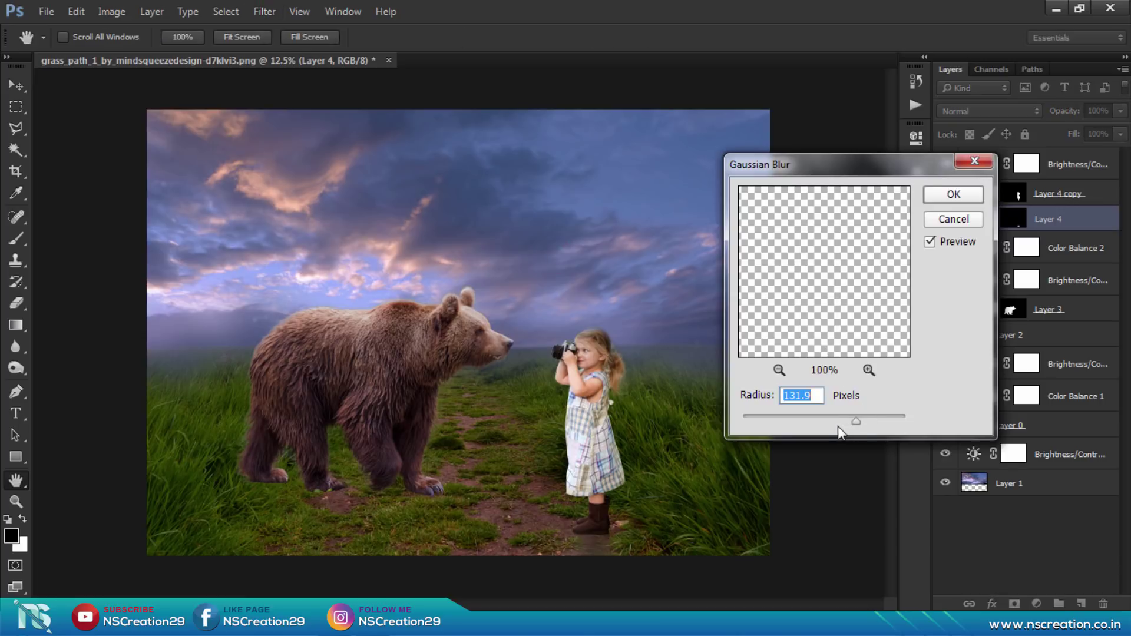
click(838, 426)
click(818, 423)
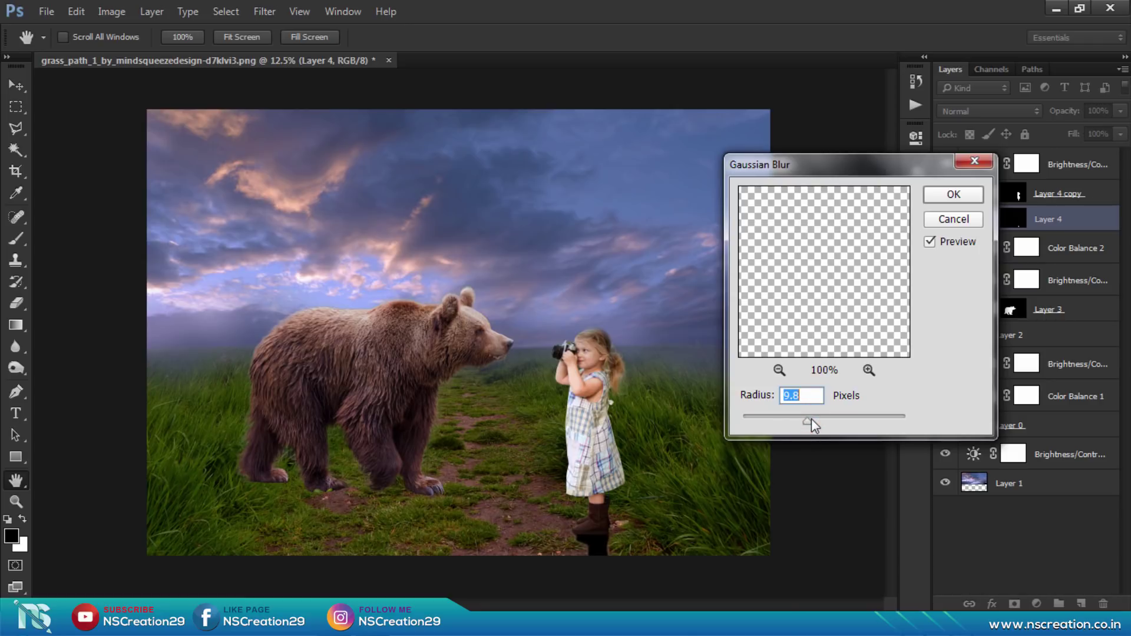
click(815, 418)
click(939, 195)
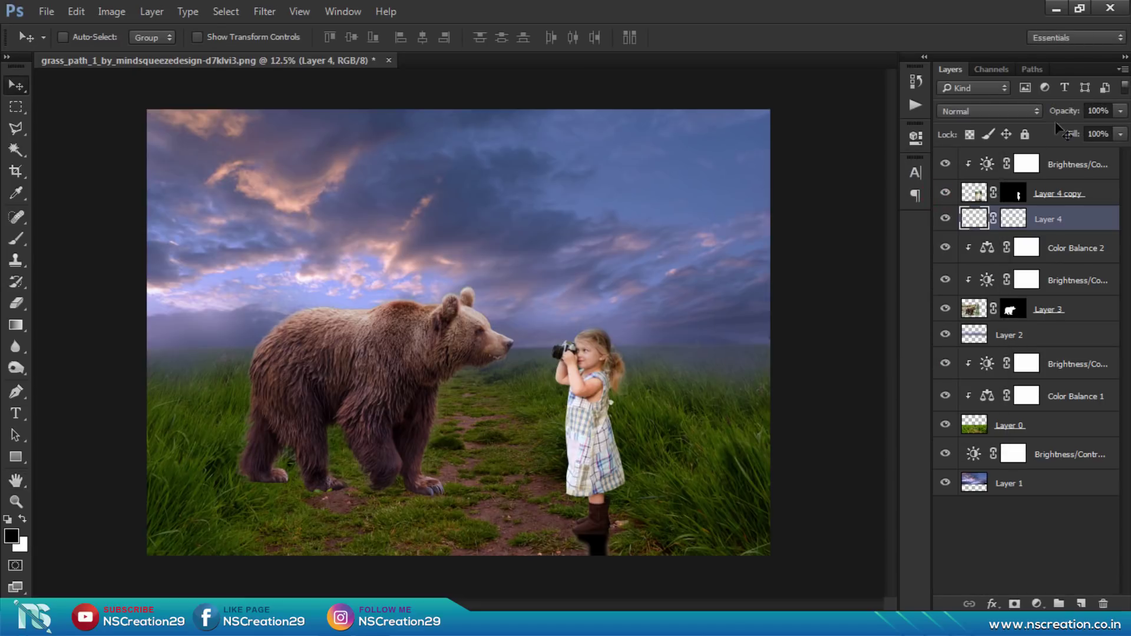
drag(1073, 112, 1010, 113)
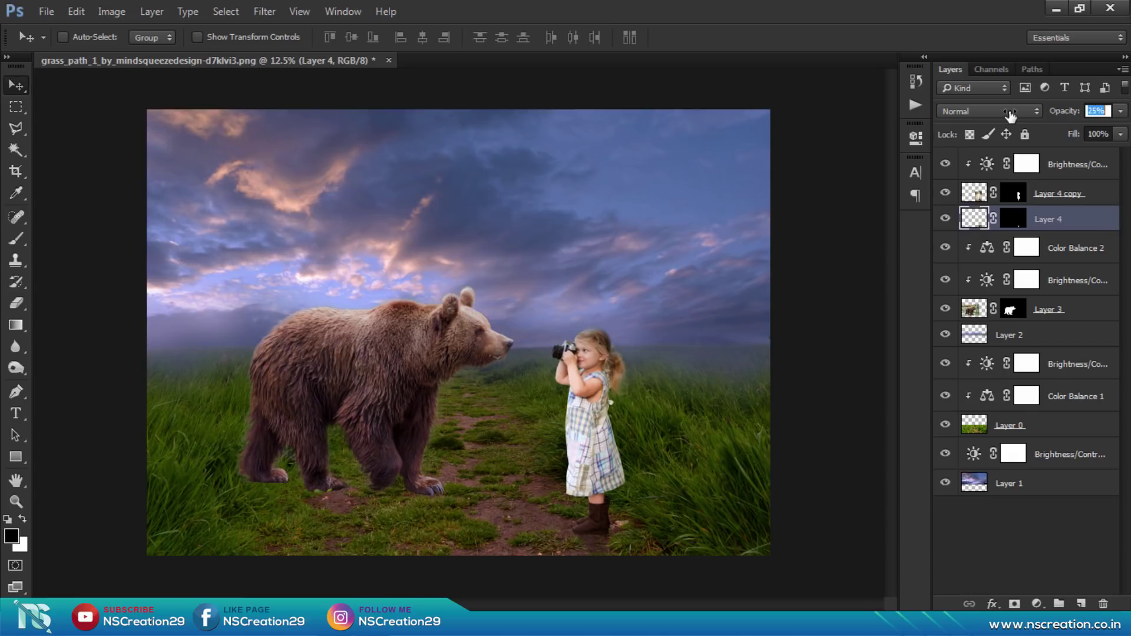
drag(1010, 113, 1008, 113)
Step: Add an empty Layer 5 and zoom in on the girl's boots
click(1081, 604)
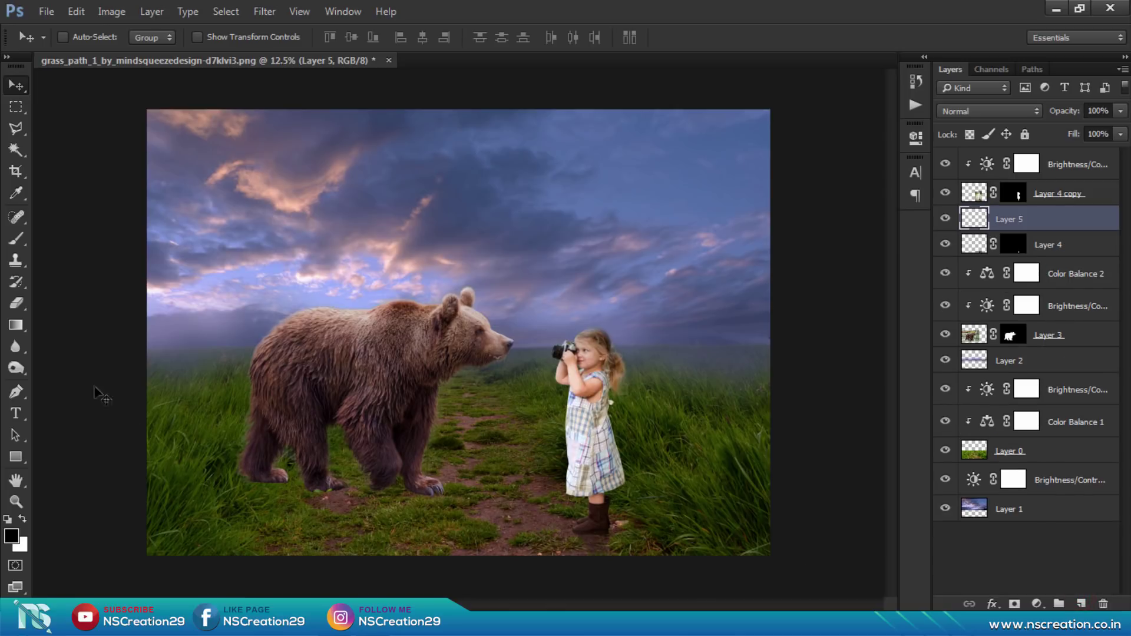
click(16, 239)
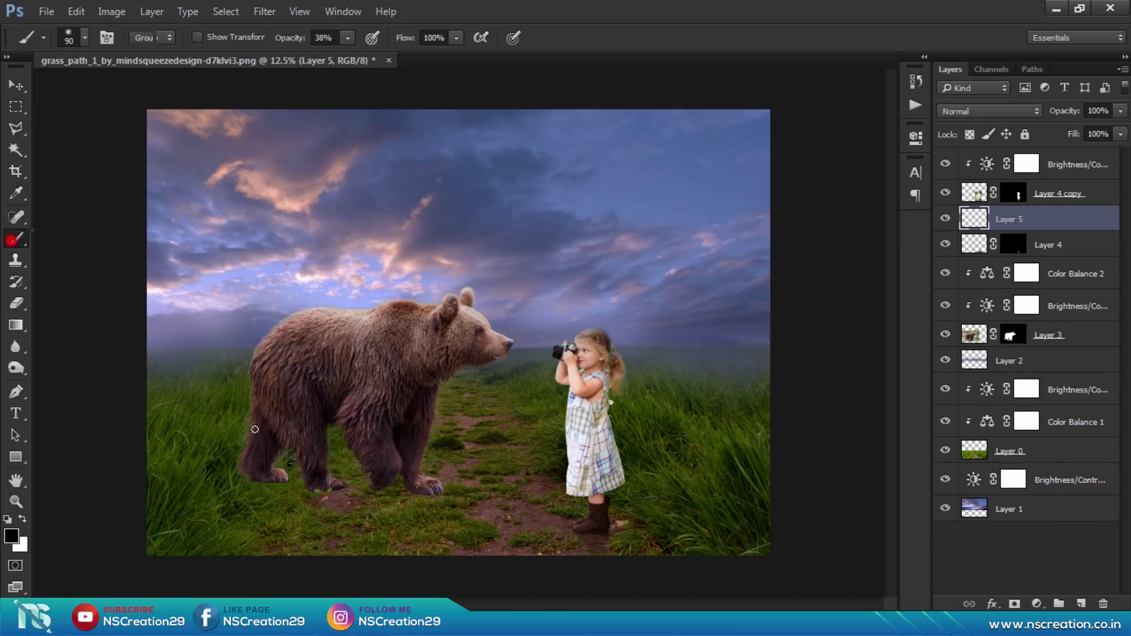
key(z)
click(593, 538)
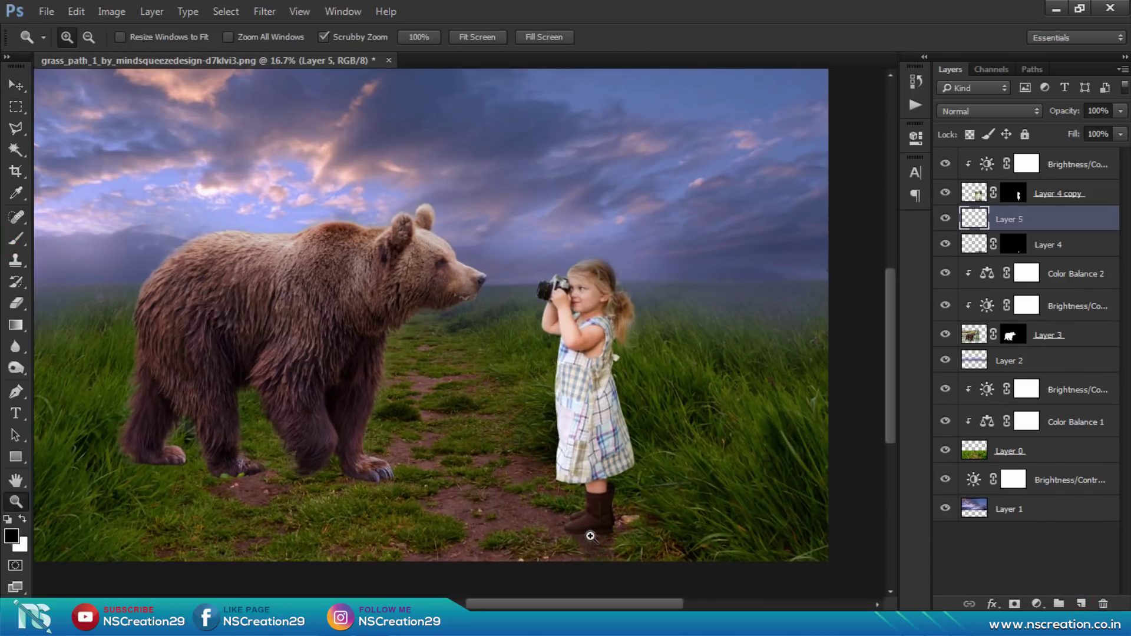
click(590, 536)
click(590, 533)
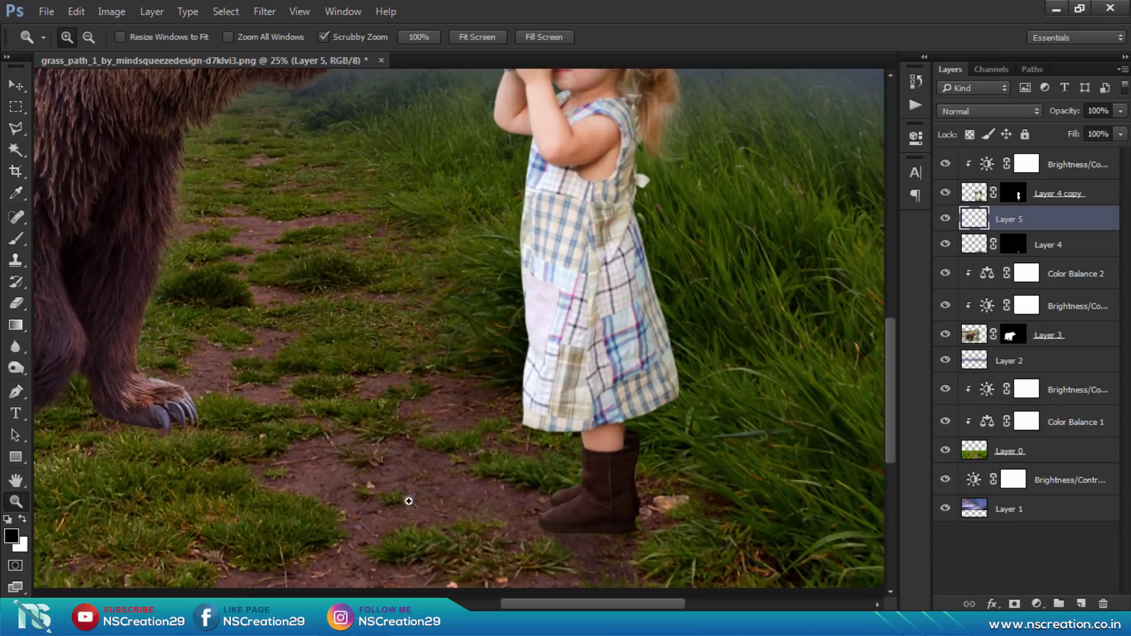
Step: Paint a black contact shadow under the girl's boots at 94% brush opacity
click(13, 237)
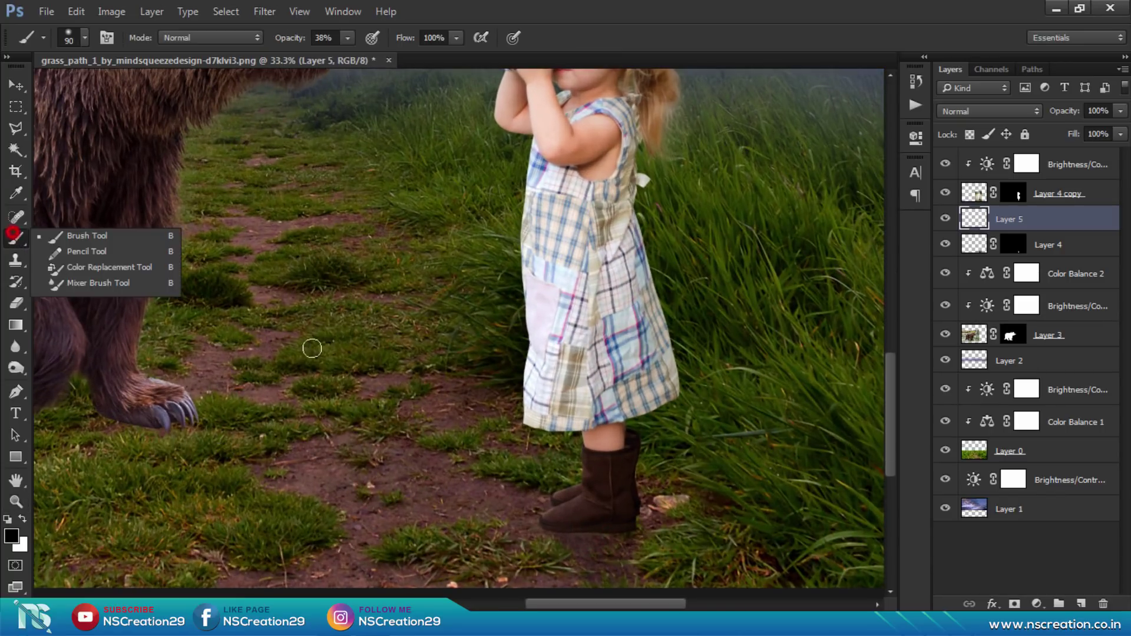
drag(553, 525, 603, 528)
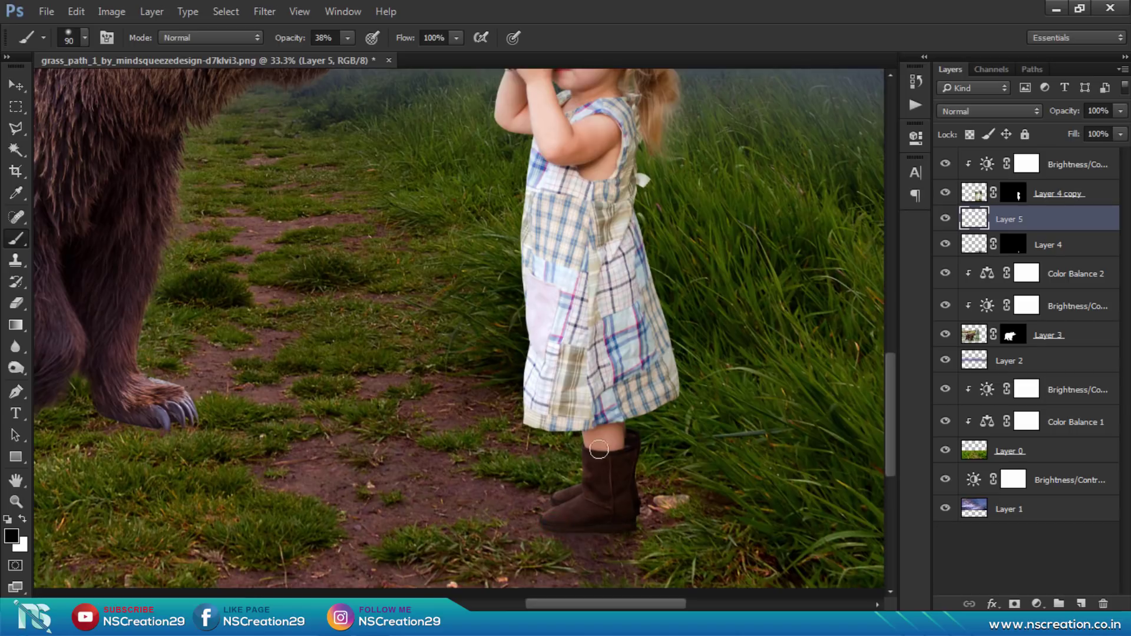
drag(286, 40, 321, 39)
click(553, 526)
drag(558, 526, 623, 528)
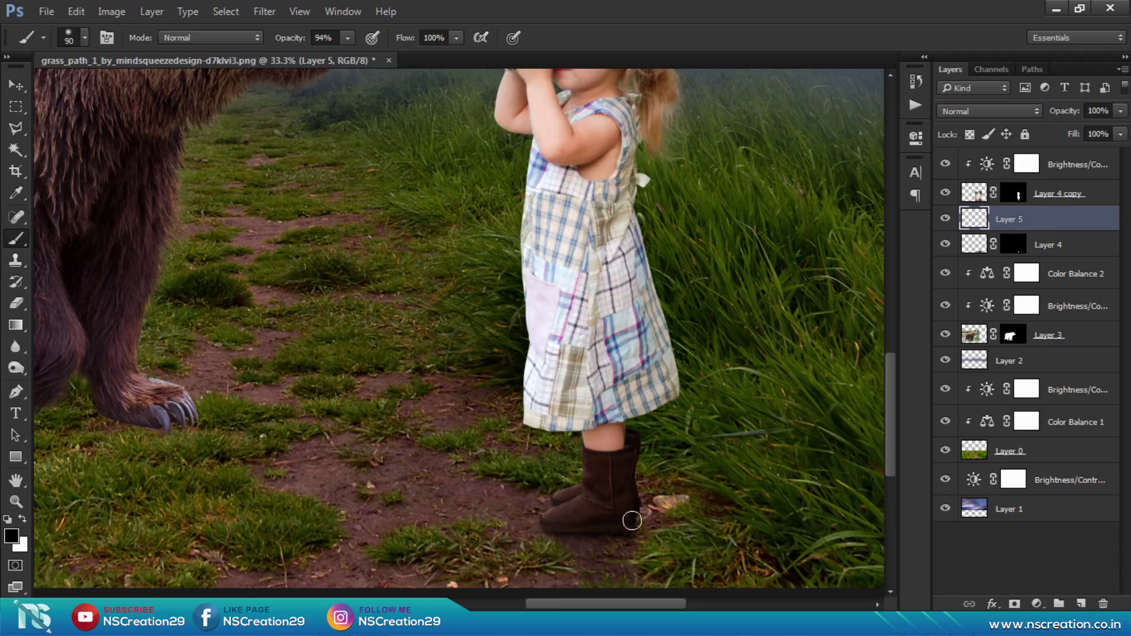
Step: Zoom out to view the whole bear-and-girl composite
key(z)
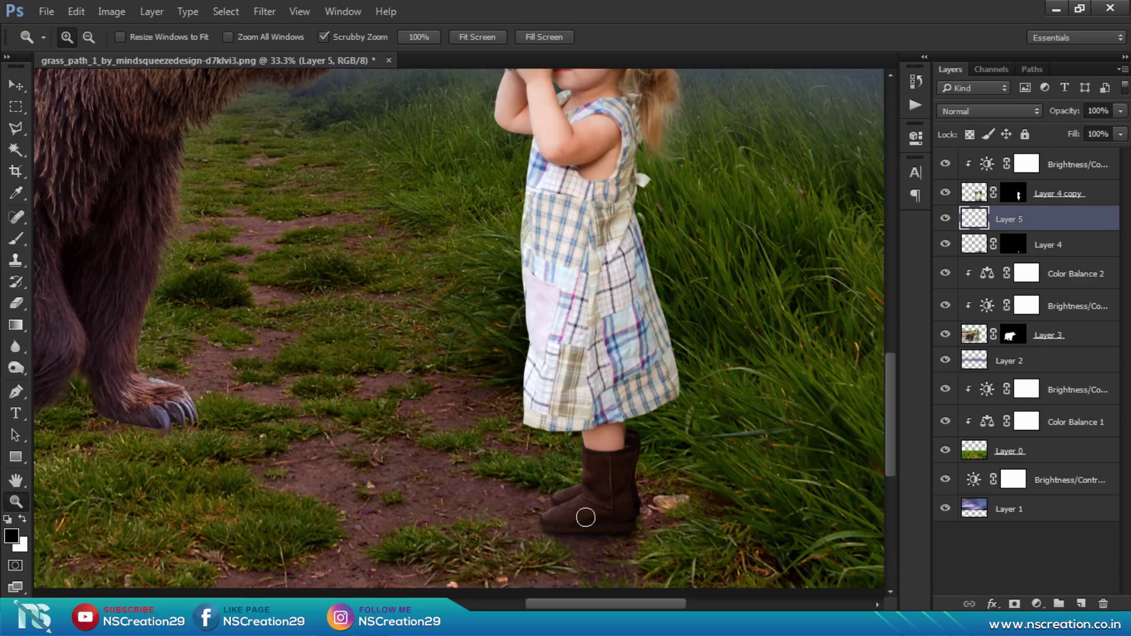
alt+click(585, 517)
alt+click(585, 516)
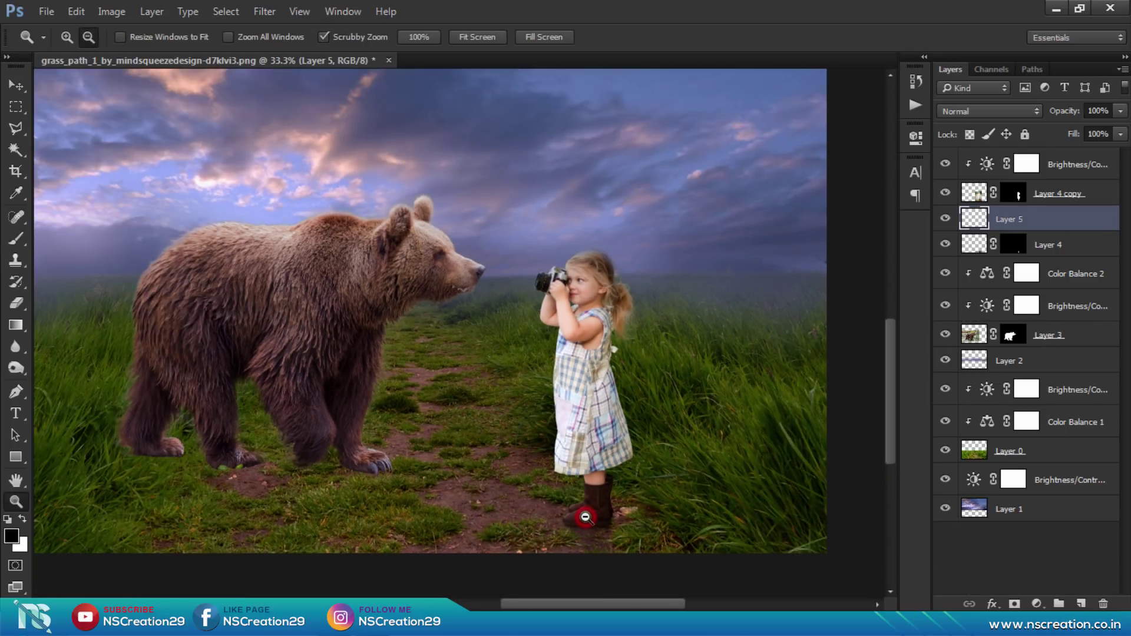
alt+click(584, 516)
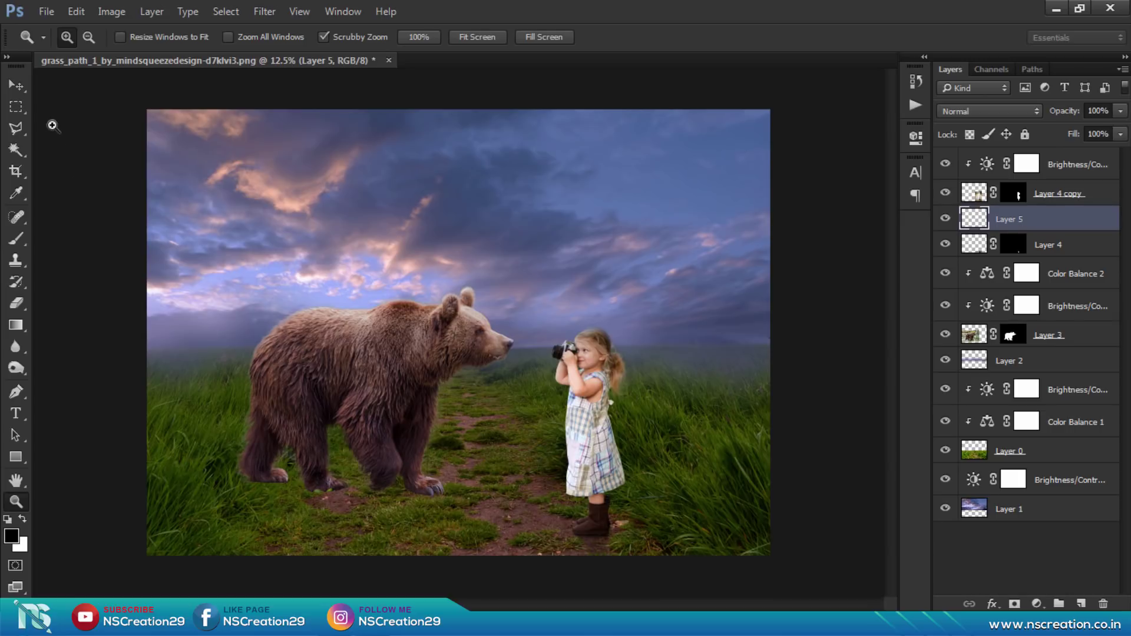
click(16, 85)
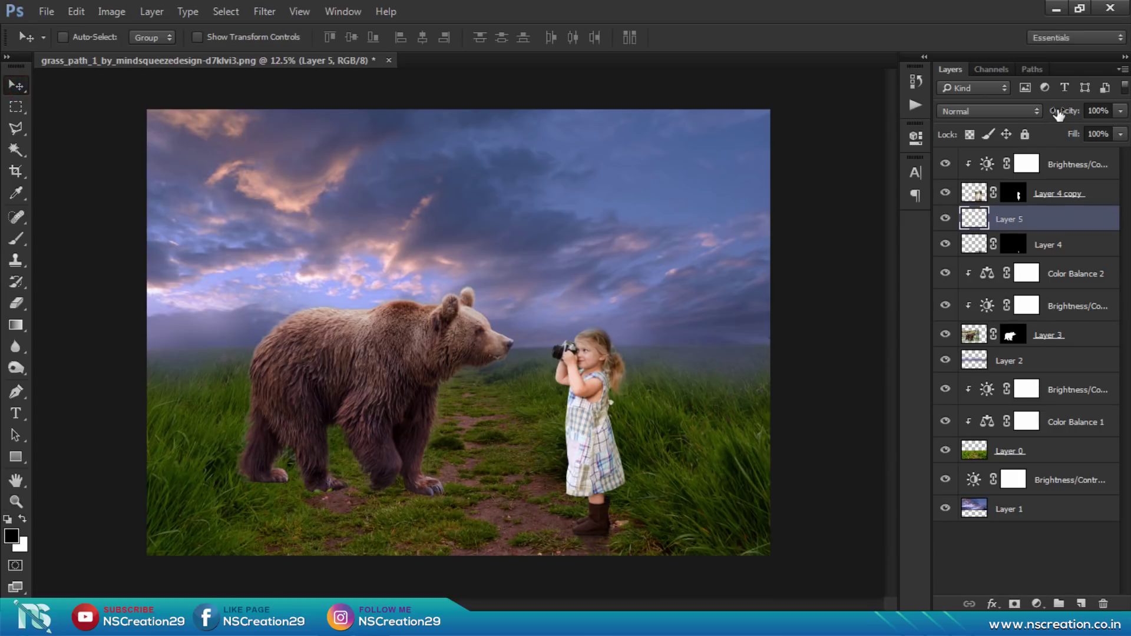
Step: Lower the shadow layer to 85% opacity, duplicate the bear layer, and load its outline as a selection
drag(1059, 115, 1047, 115)
click(971, 342)
drag(353, 338, 337, 356)
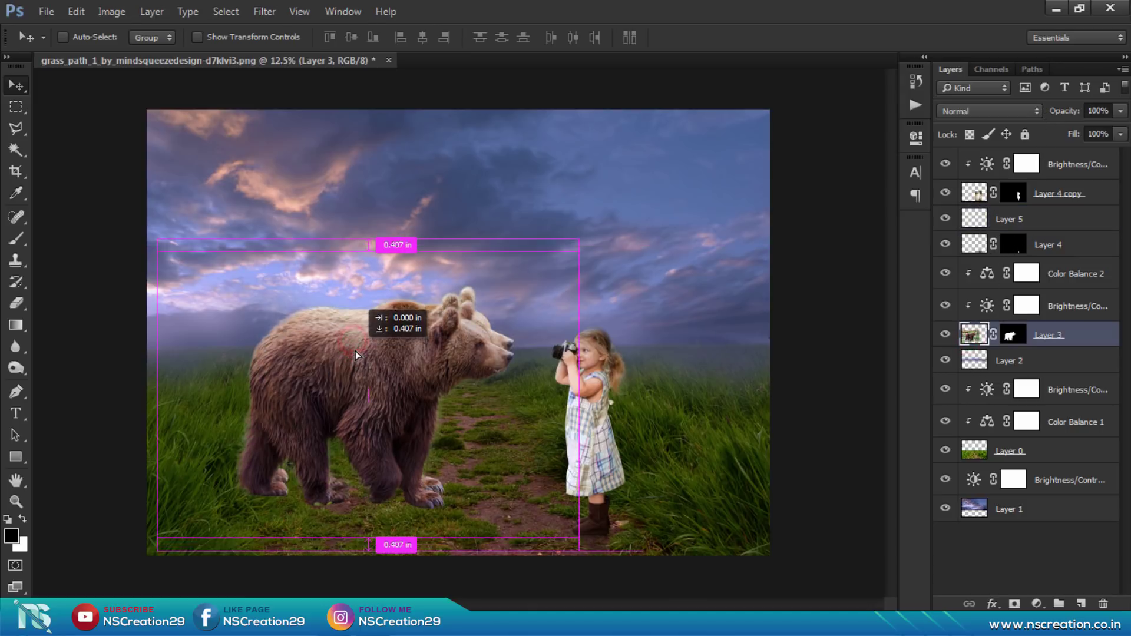
click(1013, 360)
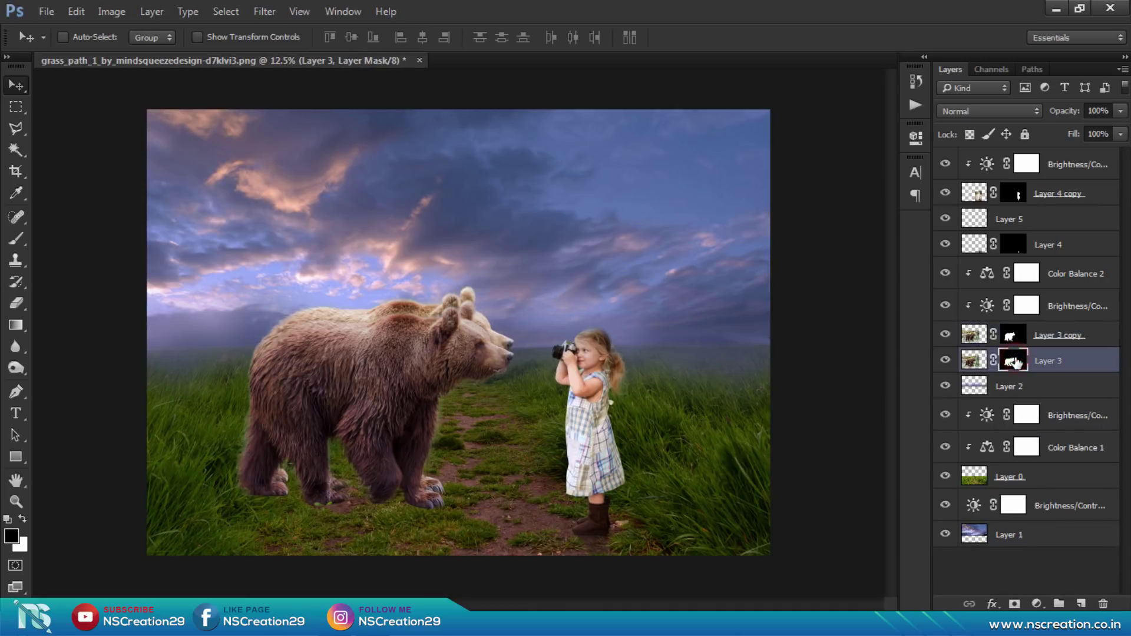
ctrl+click(1013, 361)
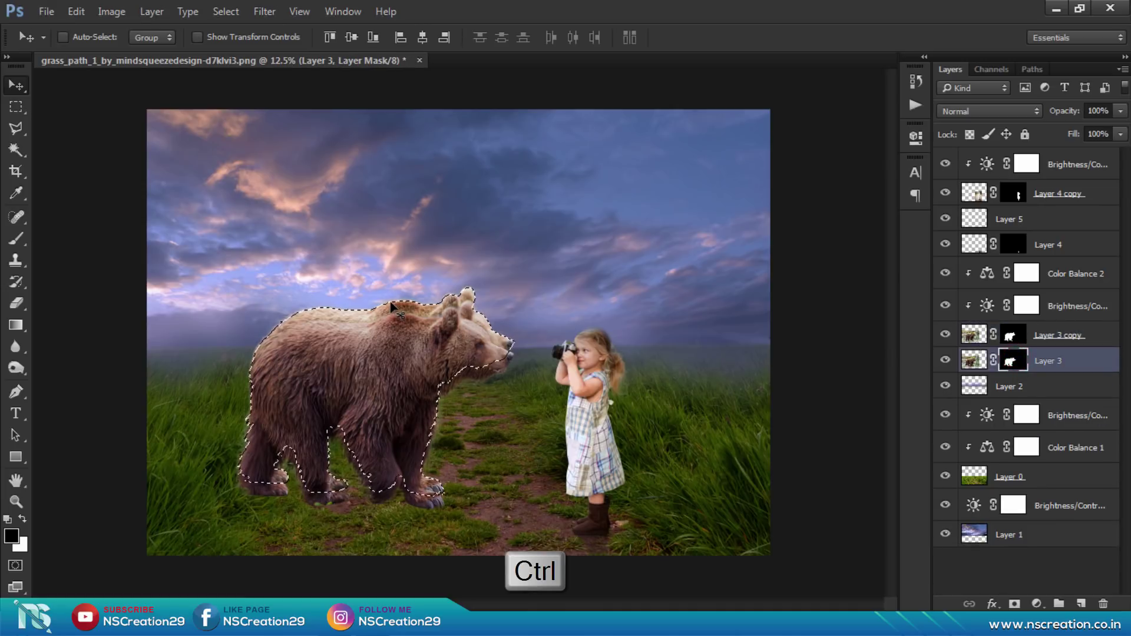
click(975, 360)
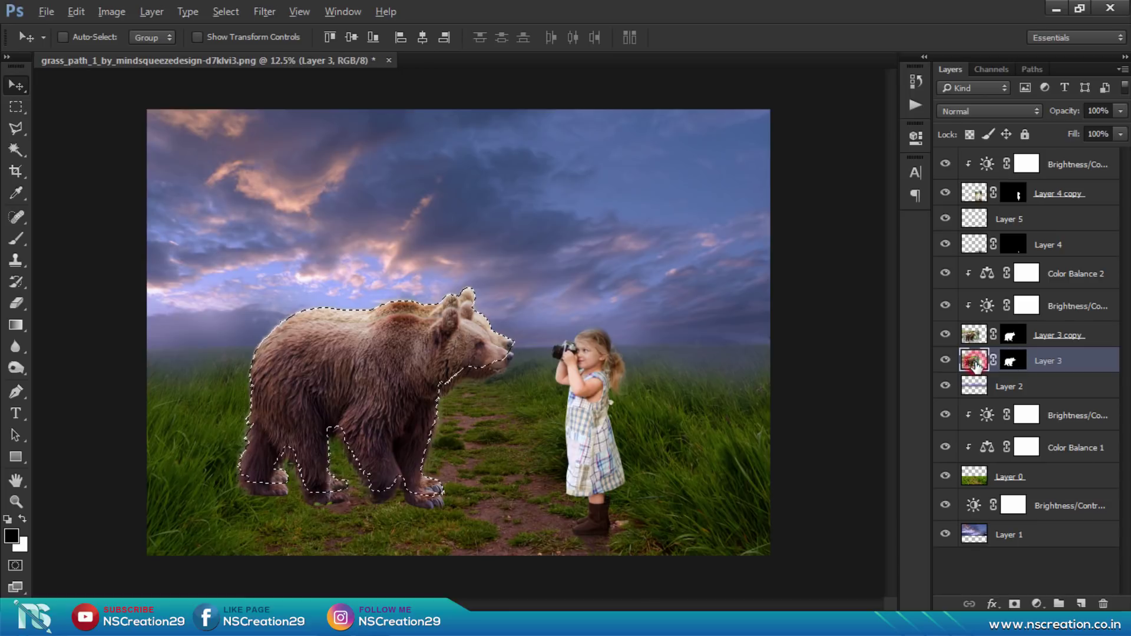
Step: Fill Layer 3's bear outline with black, flip it vertically, move it below the bear, and hide it
key(alt+Delete)
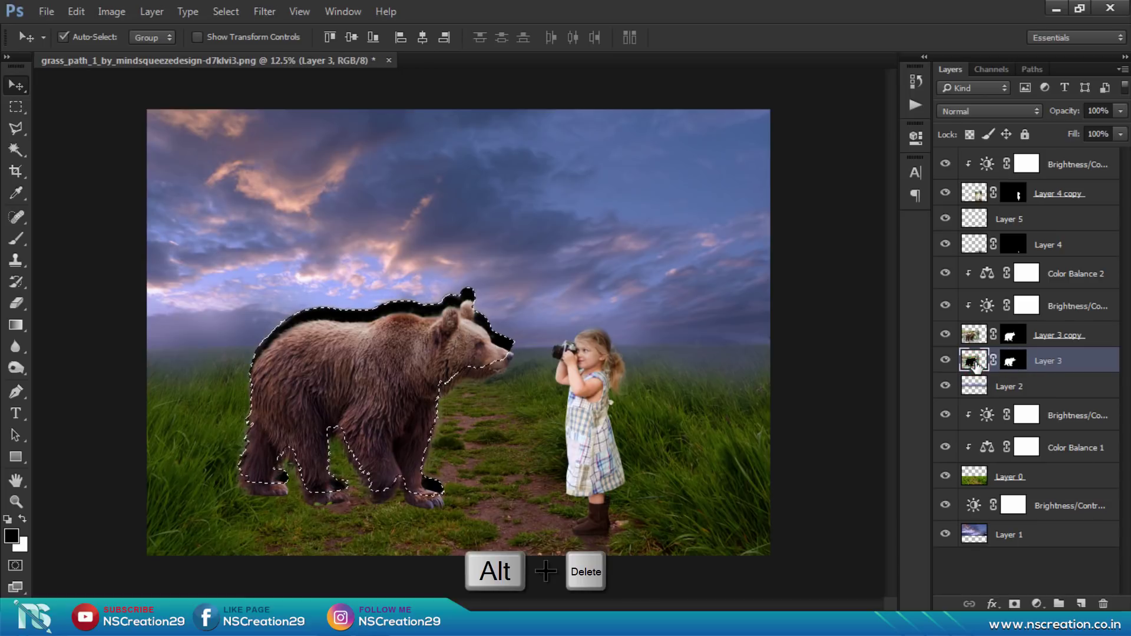
click(76, 11)
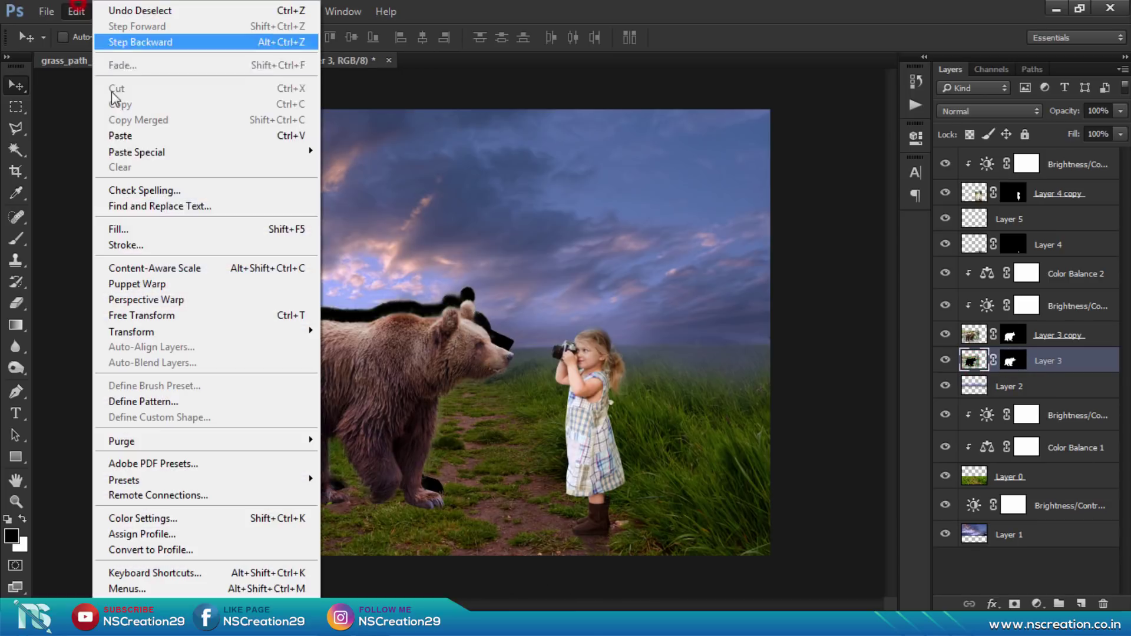
mouse_move(131, 331)
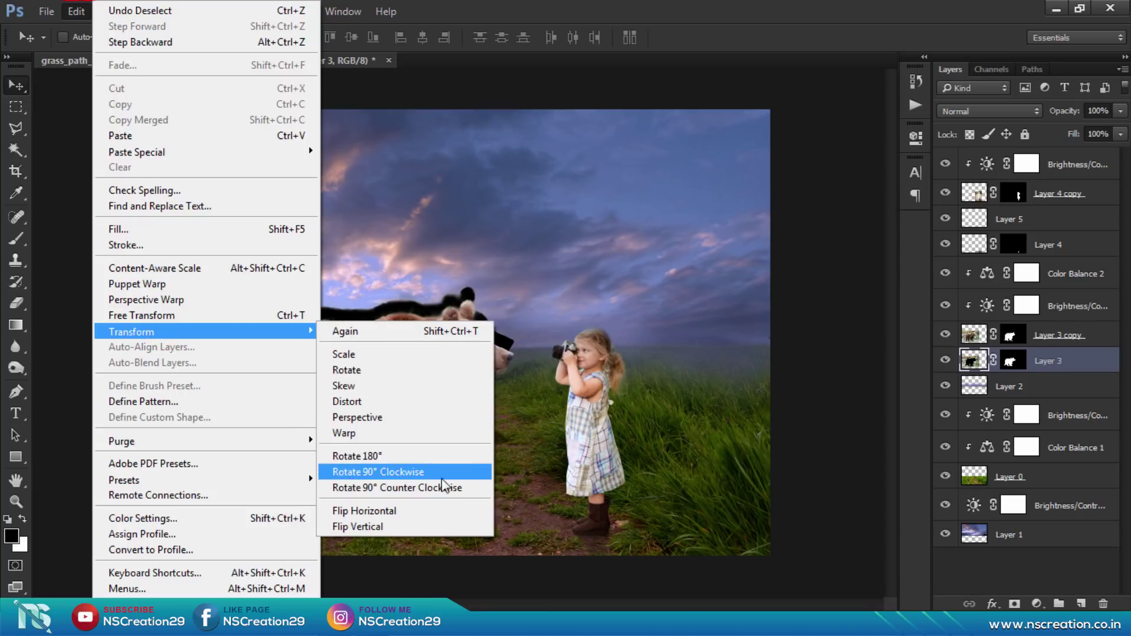
click(420, 527)
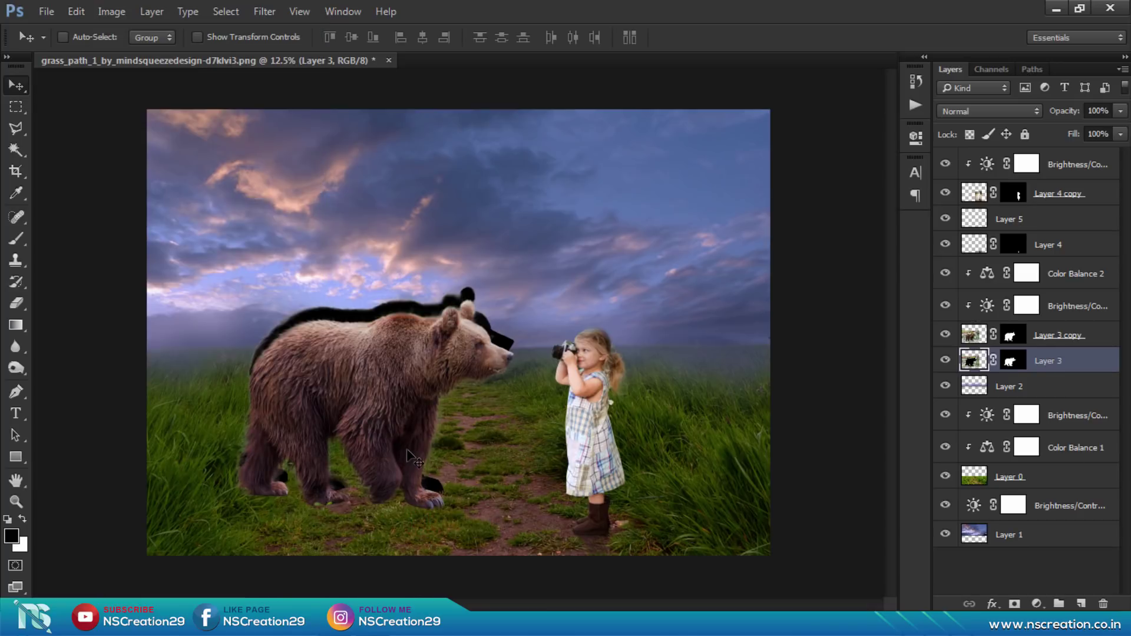
mouse_move(392, 392)
mouse_down()
mouse_move(349, 527)
mouse_move(383, 542)
mouse_move(455, 530)
mouse_up()
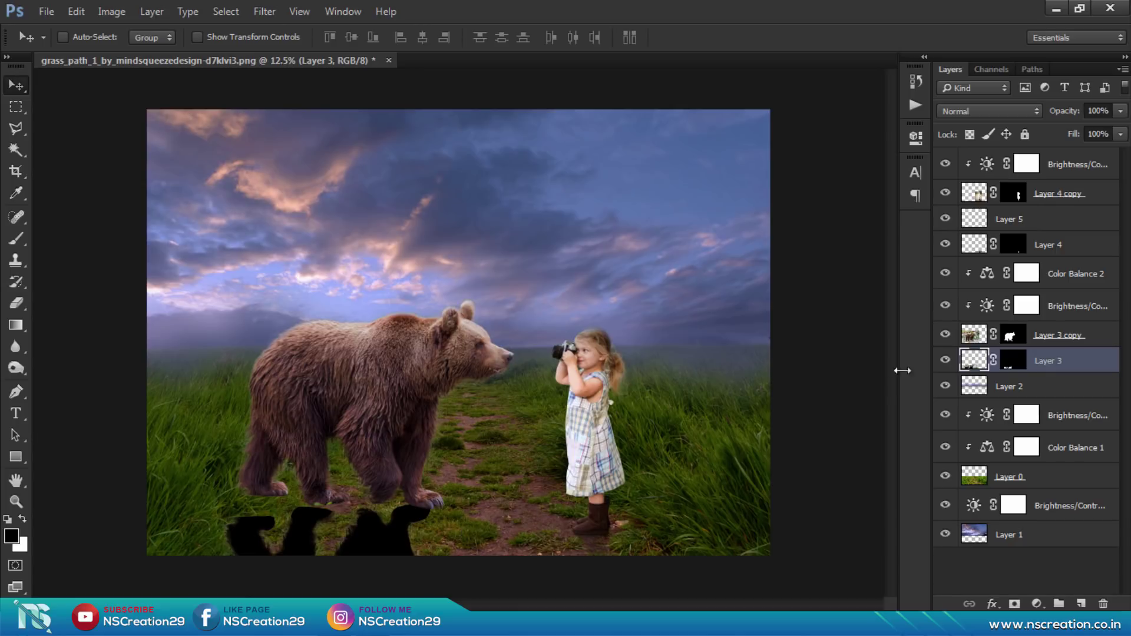
click(946, 360)
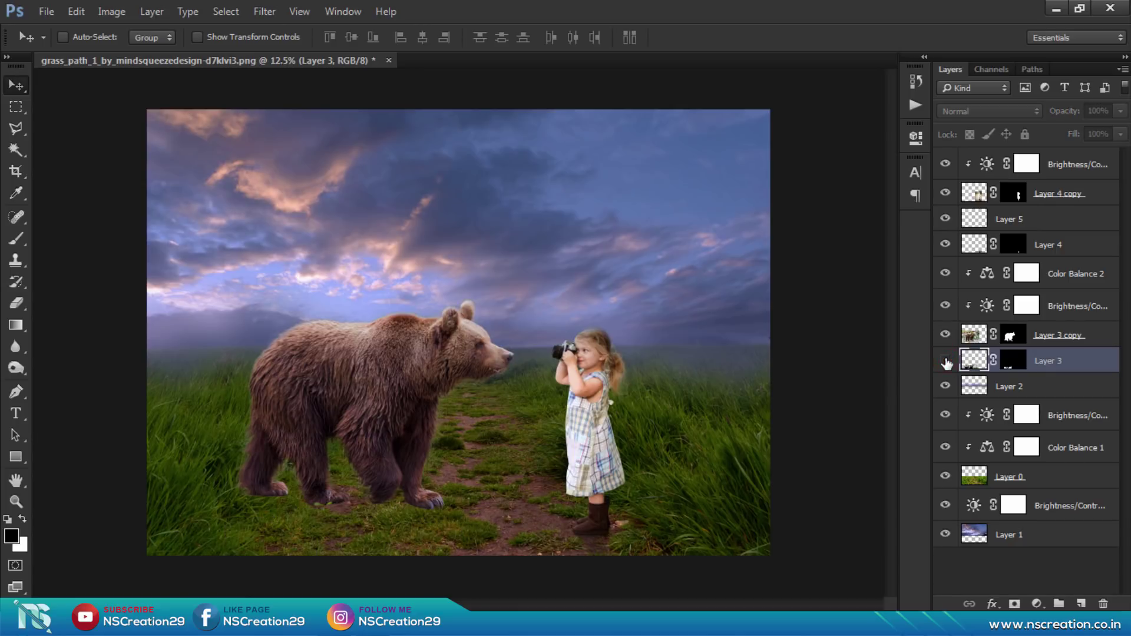
click(976, 335)
Step: Target the Layer 3 copy mask, zoom in on the paws, and pick the 250 grass brush
click(1013, 335)
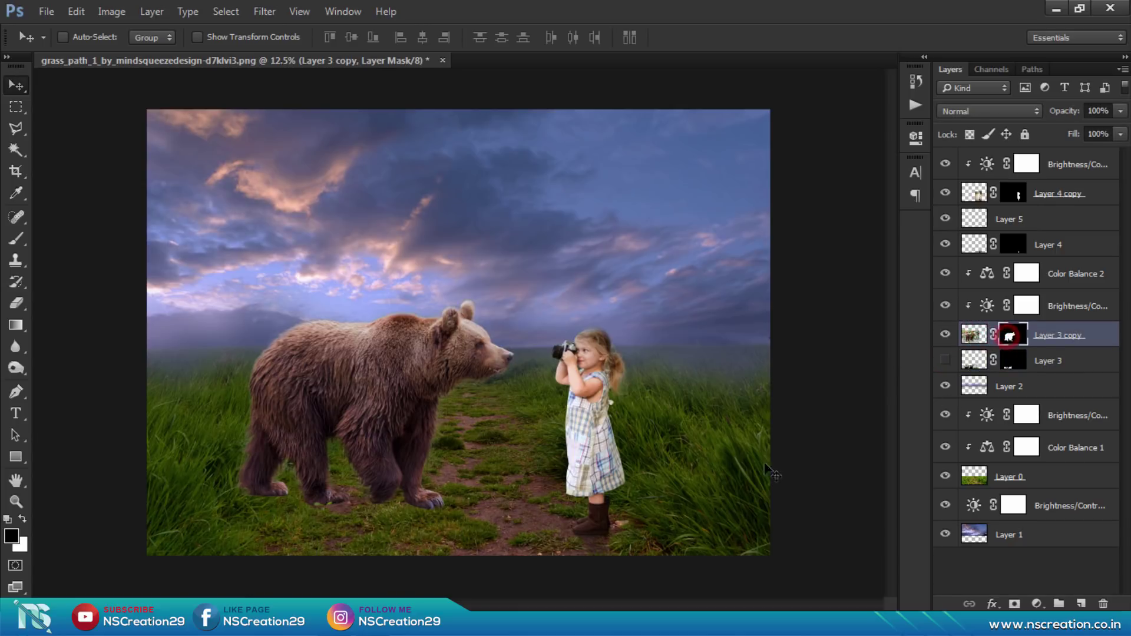
key(z)
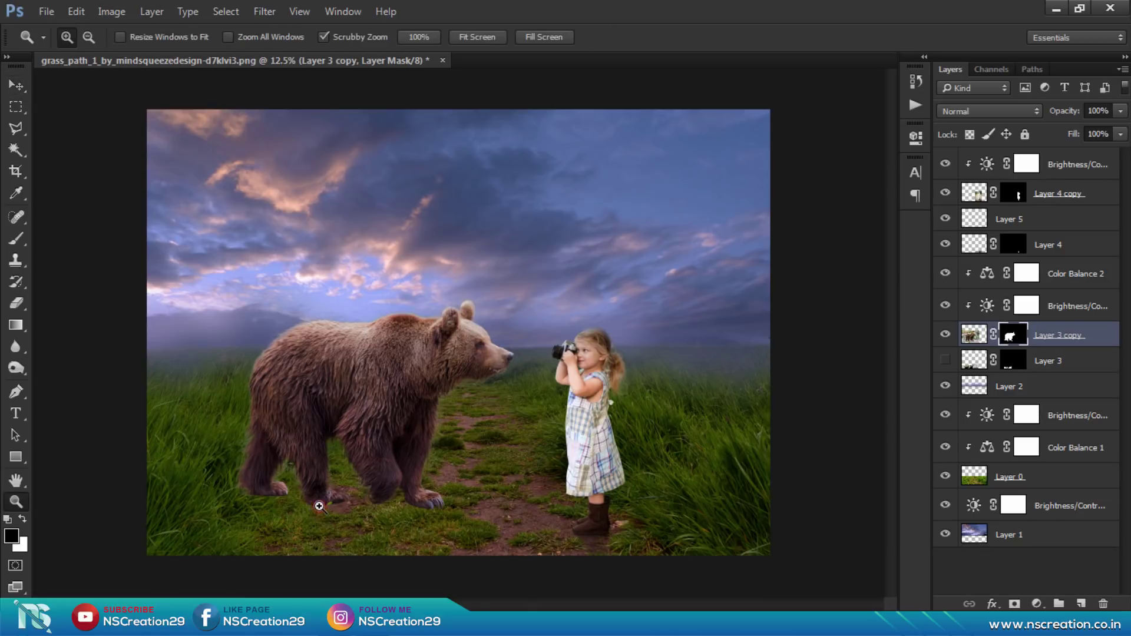
drag(320, 506, 407, 507)
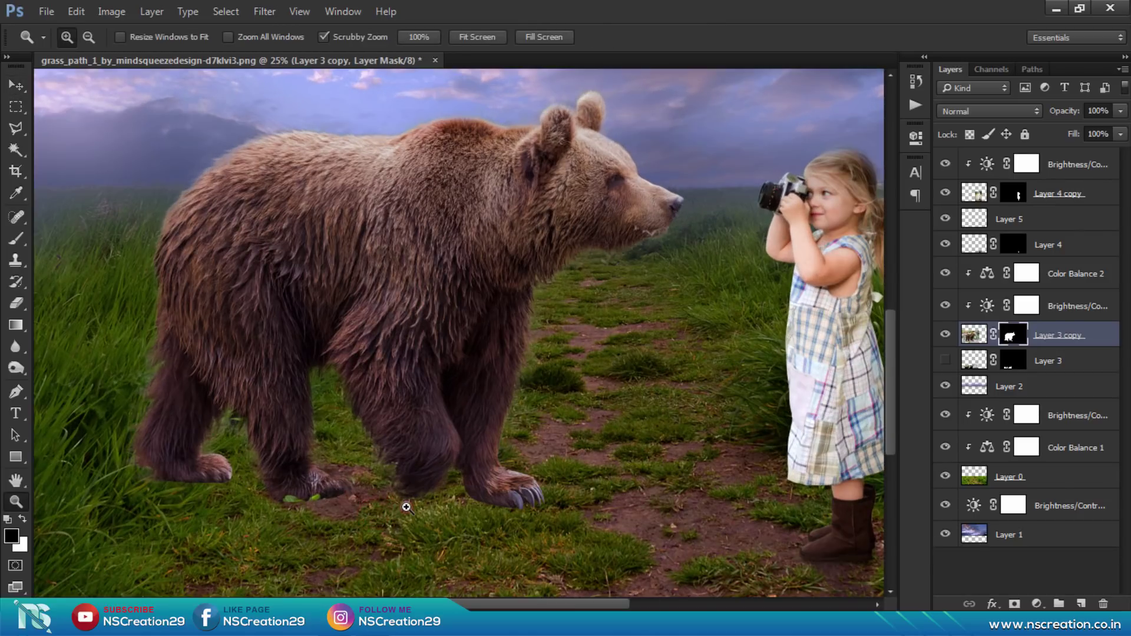
click(407, 507)
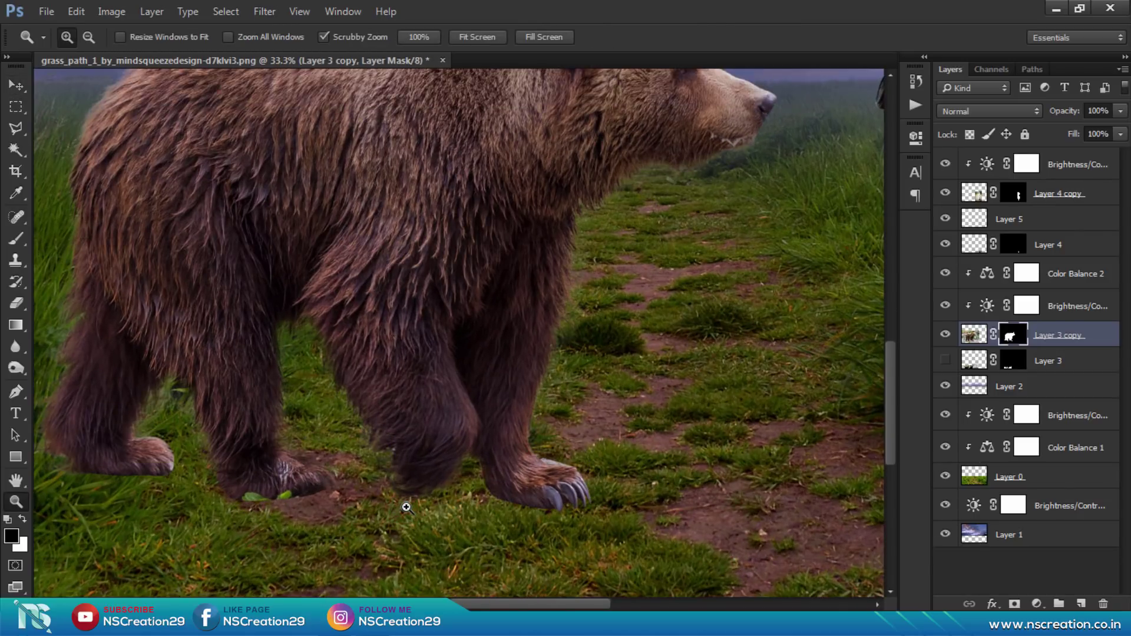
scroll(67, 310, down, 2)
click(16, 239)
click(75, 234)
right_click(552, 257)
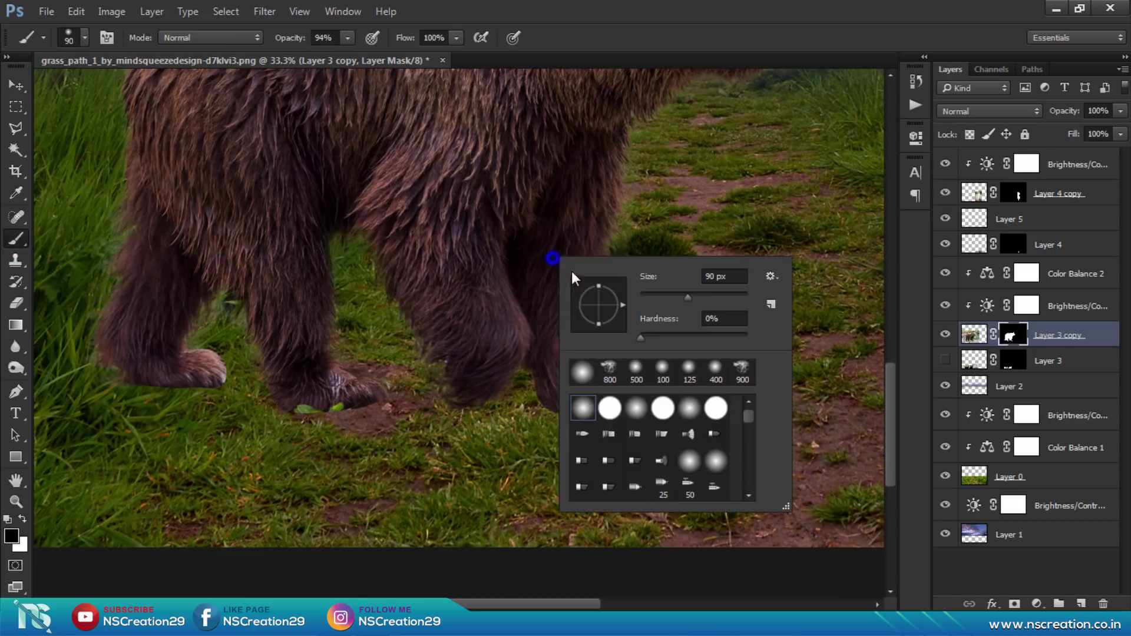
drag(751, 412, 745, 462)
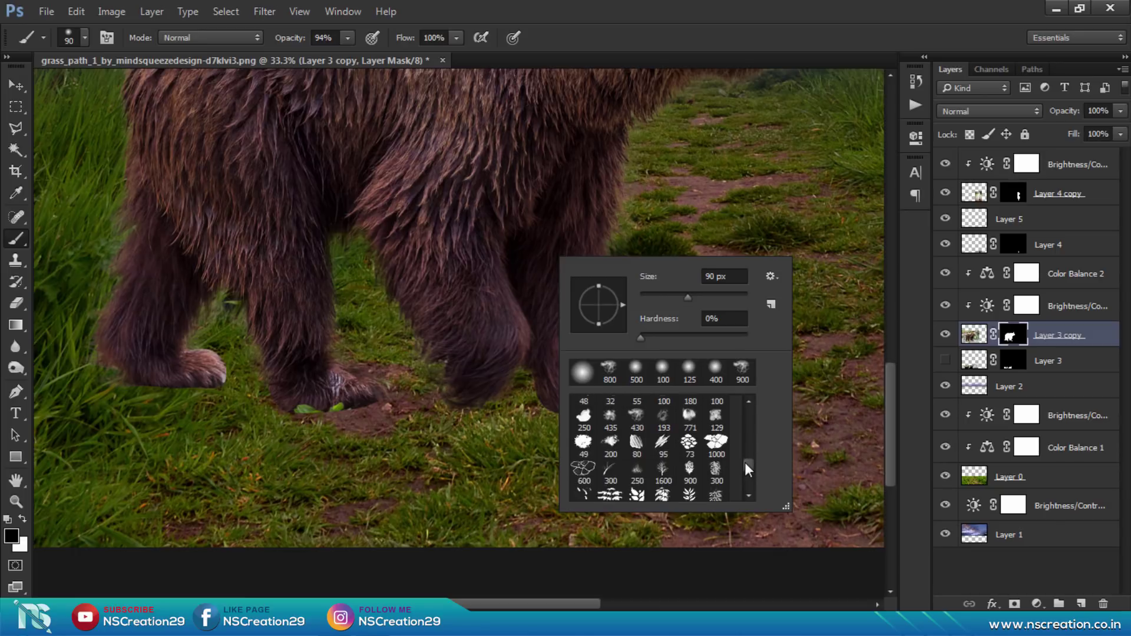
click(637, 468)
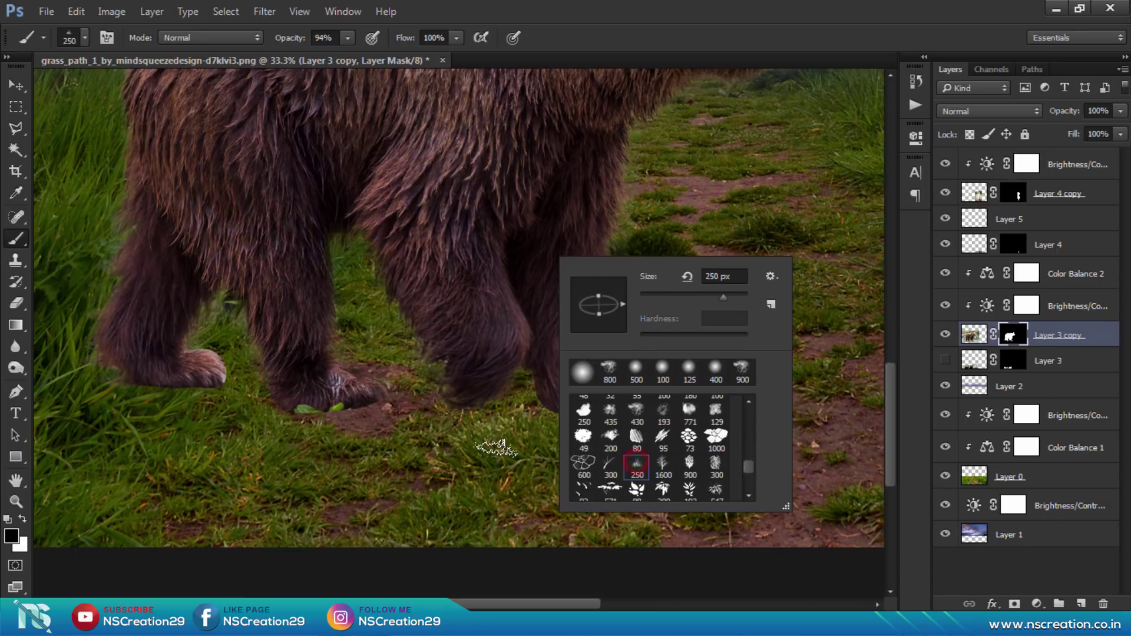
key(Return)
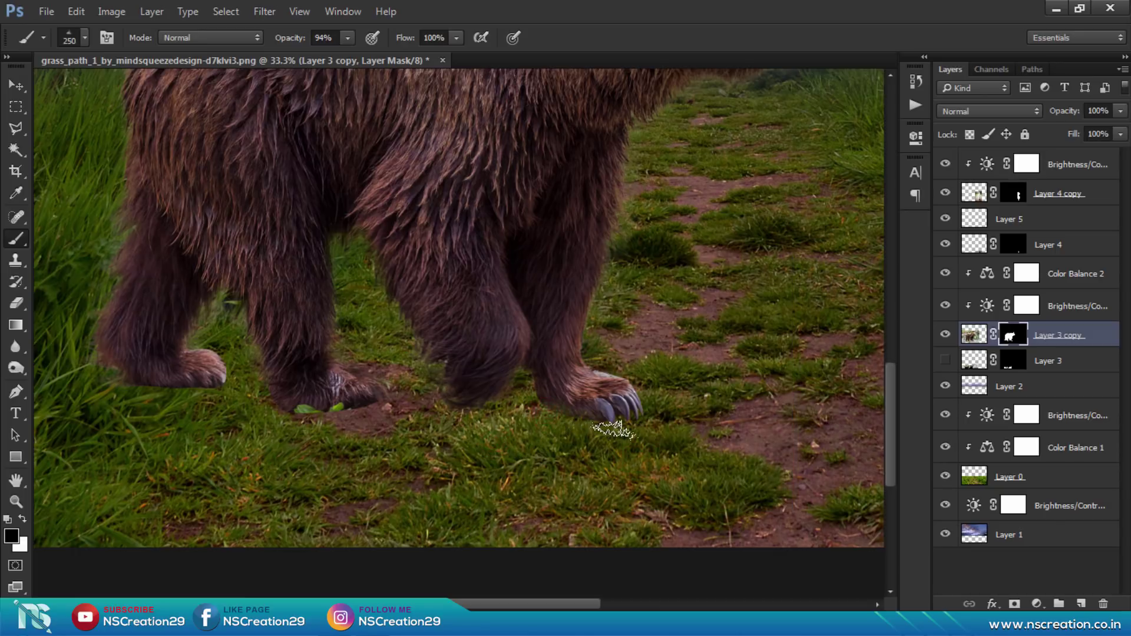
Step: Paint black grass strokes at size 150 along the bottoms of the bear's paws
key(bracketleft)
key(bracketleft)
key(bracketleft)
drag(589, 421, 632, 421)
drag(624, 425, 567, 418)
click(479, 407)
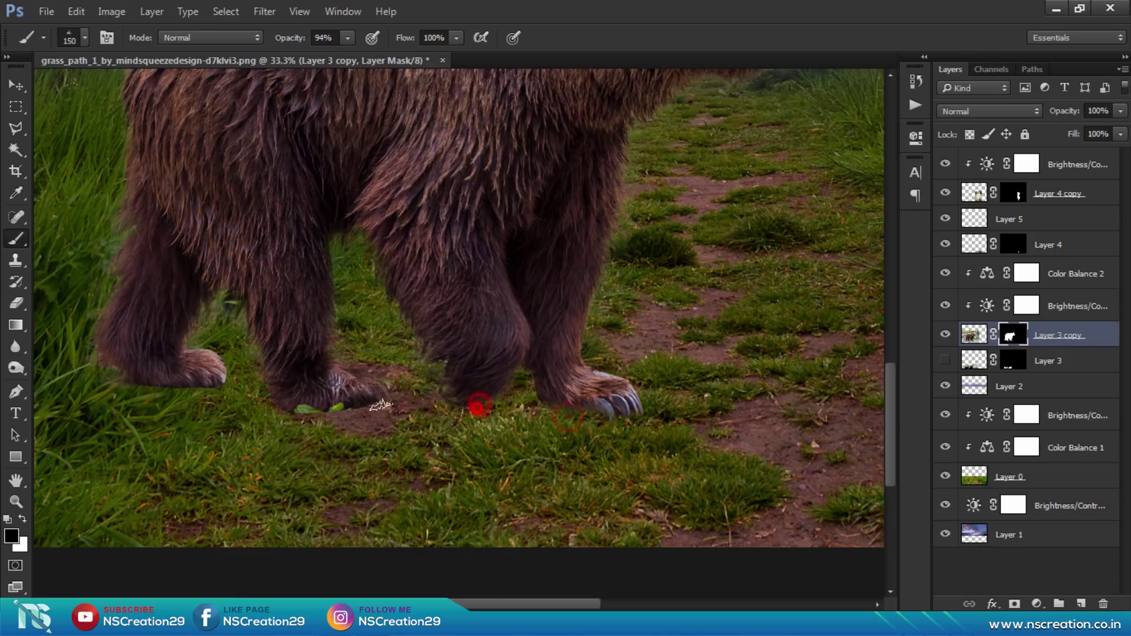
mouse_move(380, 406)
mouse_down()
mouse_move(280, 415)
mouse_move(212, 382)
mouse_move(138, 379)
mouse_move(106, 334)
mouse_up()
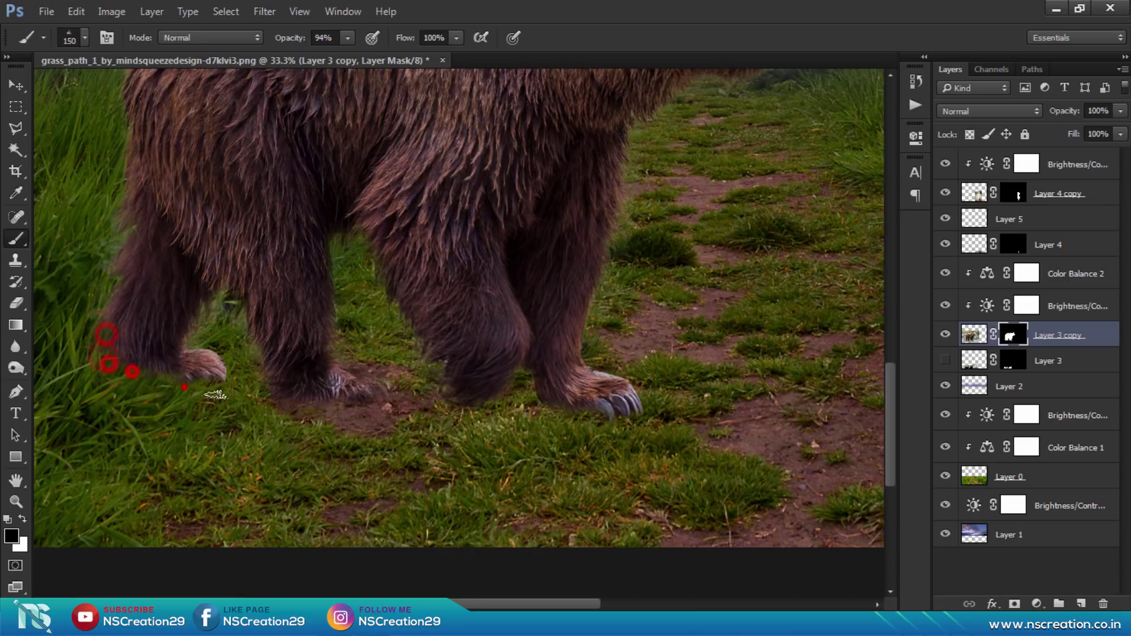
key(z)
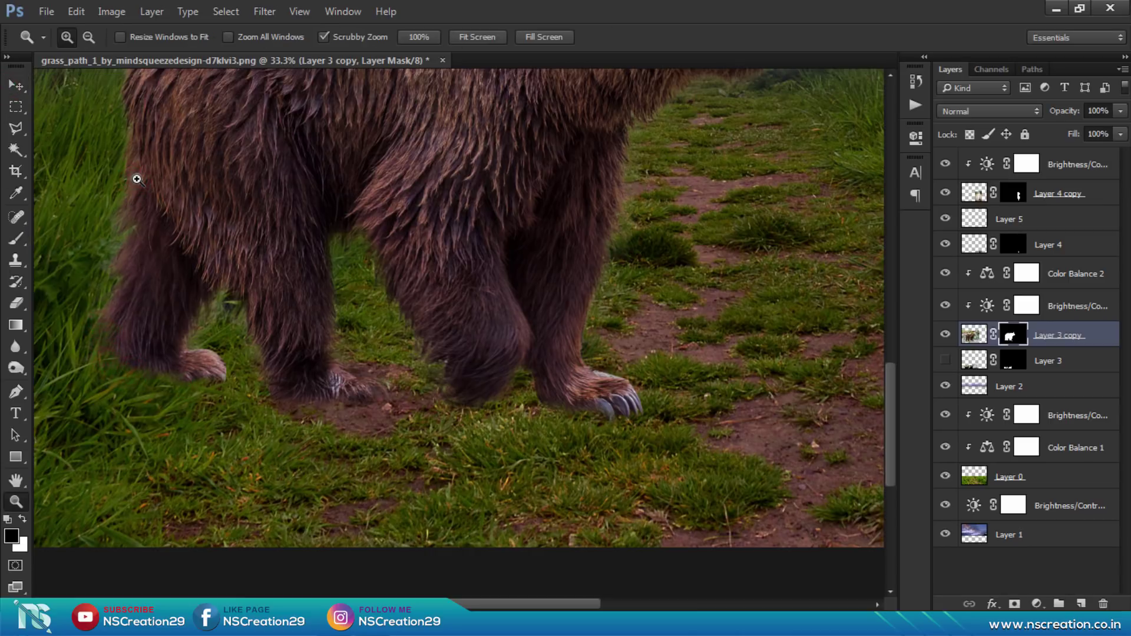
alt+click(137, 178)
alt+click(136, 179)
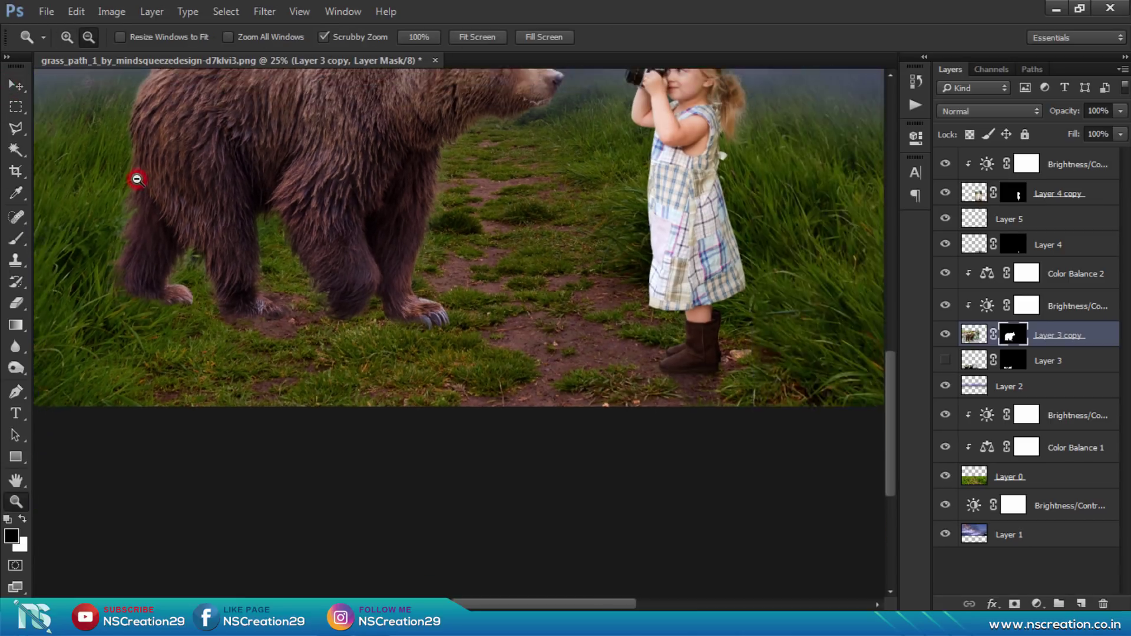
alt+click(137, 178)
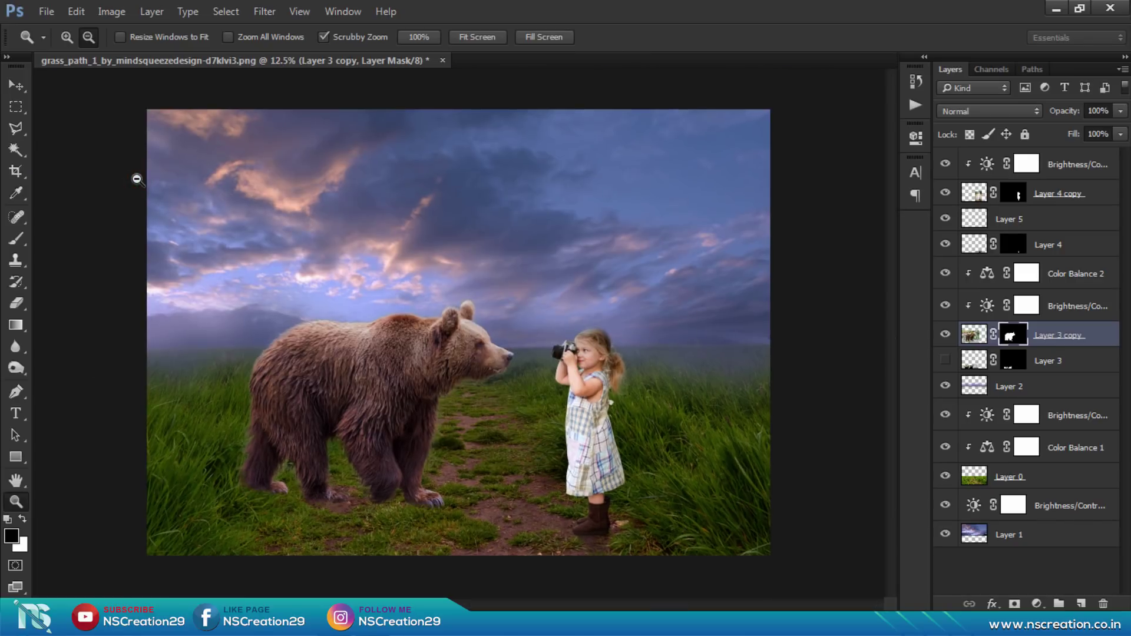
Step: Outline the grass patch beside the bear's rear leg on Layer 0 with a polygonal selection
click(16, 85)
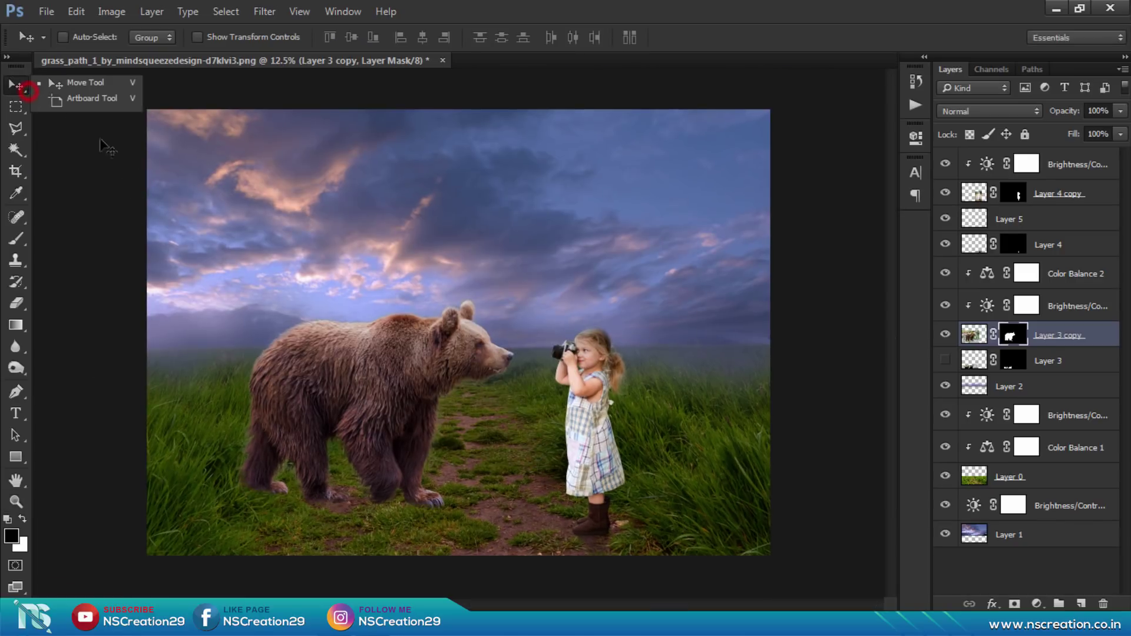
click(975, 335)
click(975, 474)
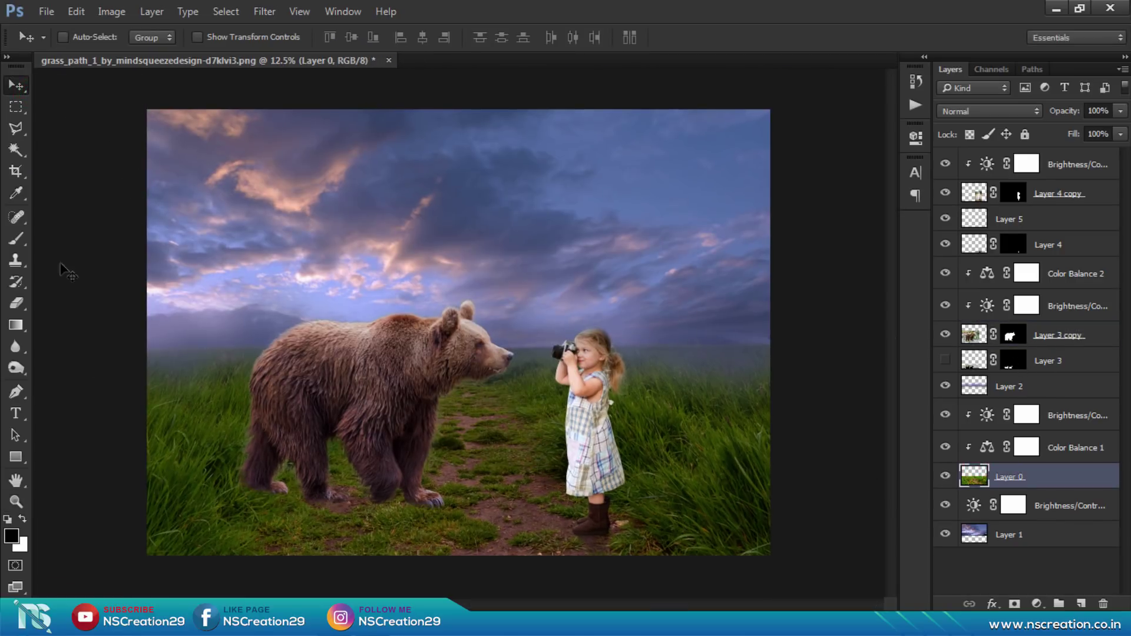
click(16, 128)
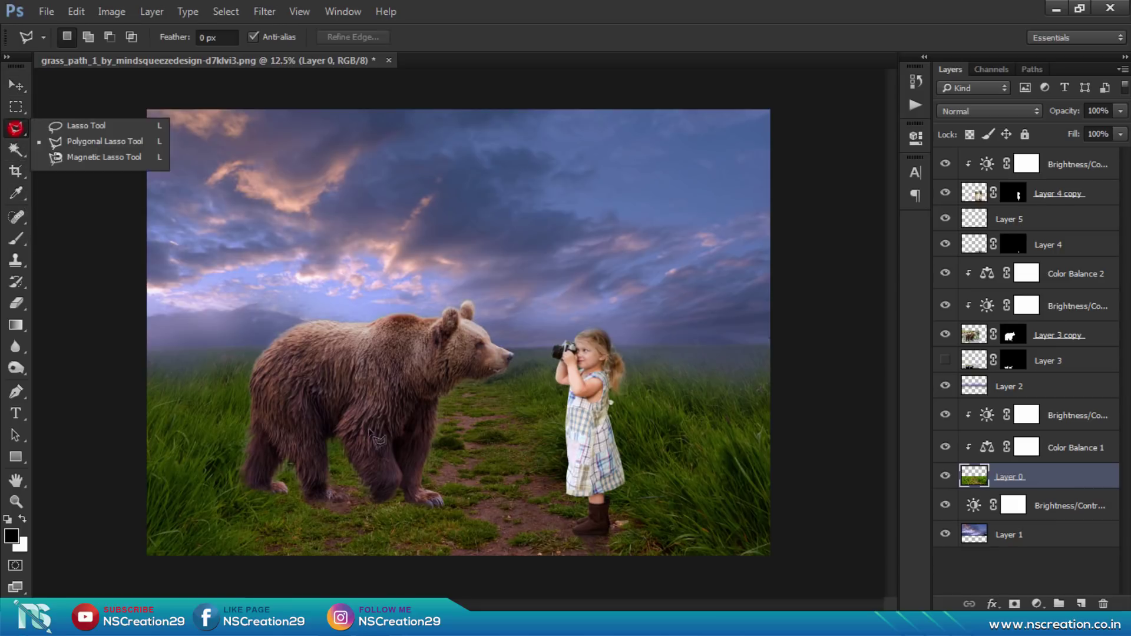
click(228, 461)
click(246, 455)
click(282, 465)
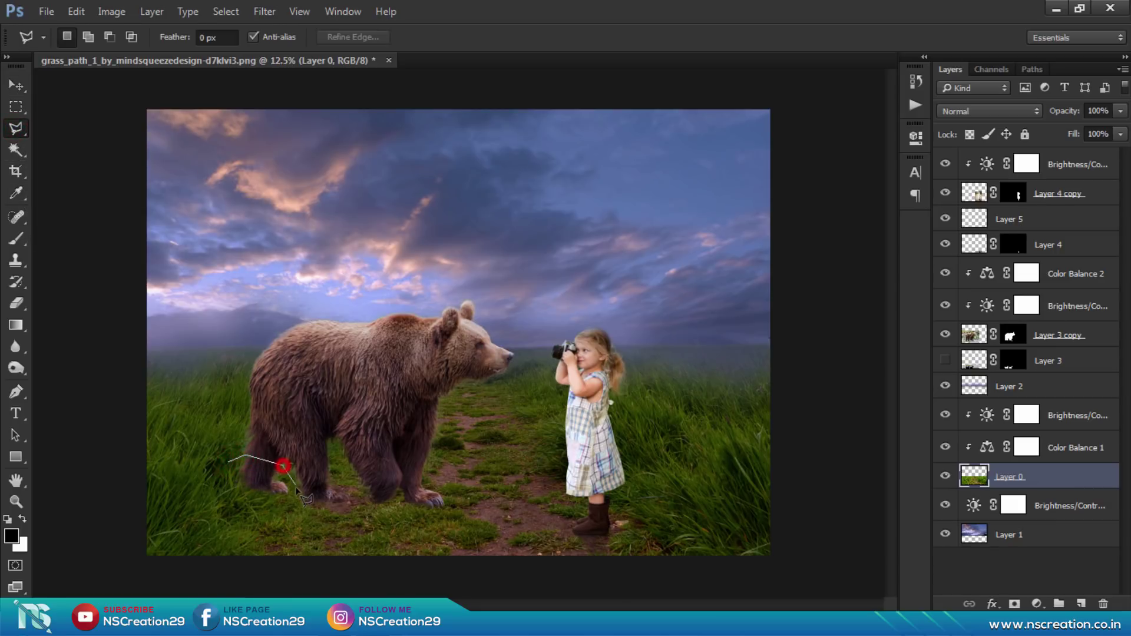
click(296, 488)
click(231, 511)
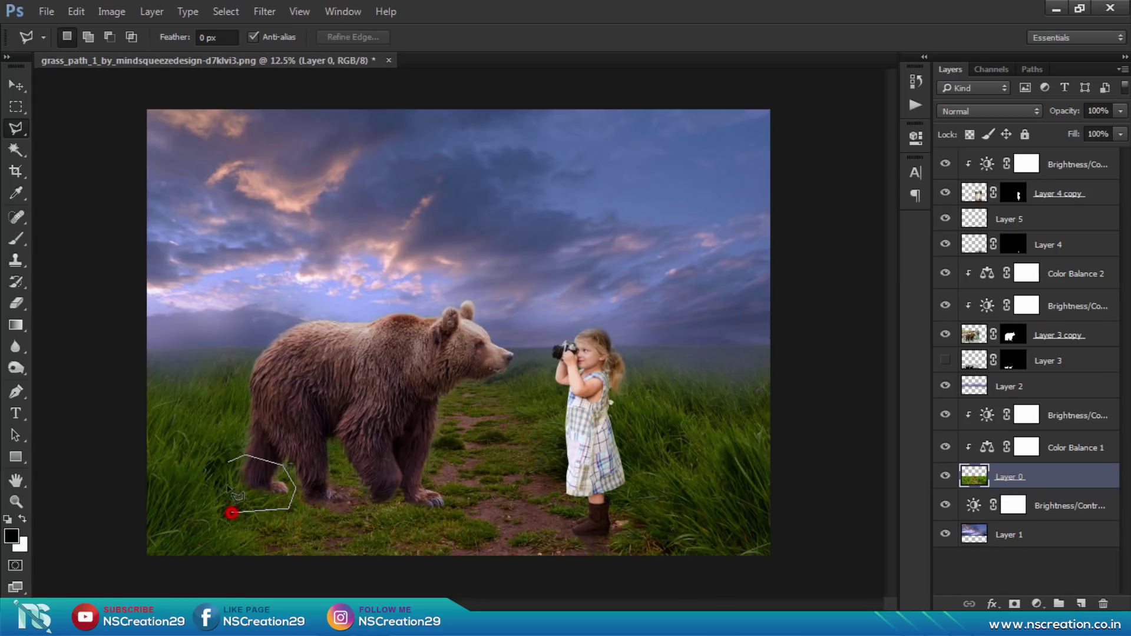
click(227, 464)
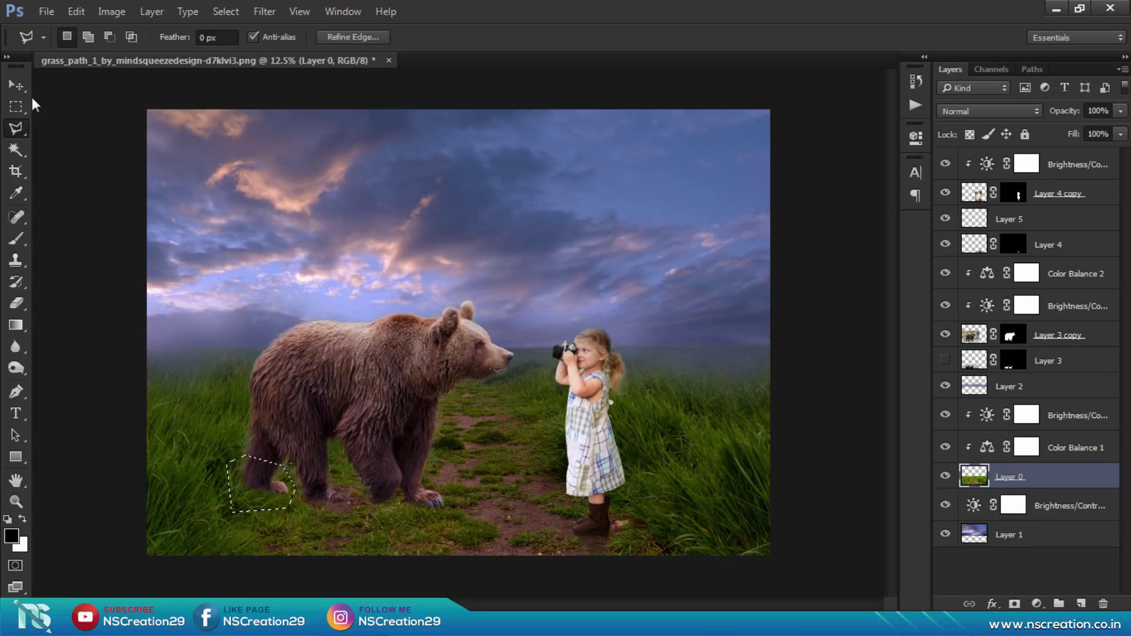
Step: Copy the grass to Layer 6, raise it, and clip Color Balance 1 and Brightness/Contrast 1 copies to it
click(12, 86)
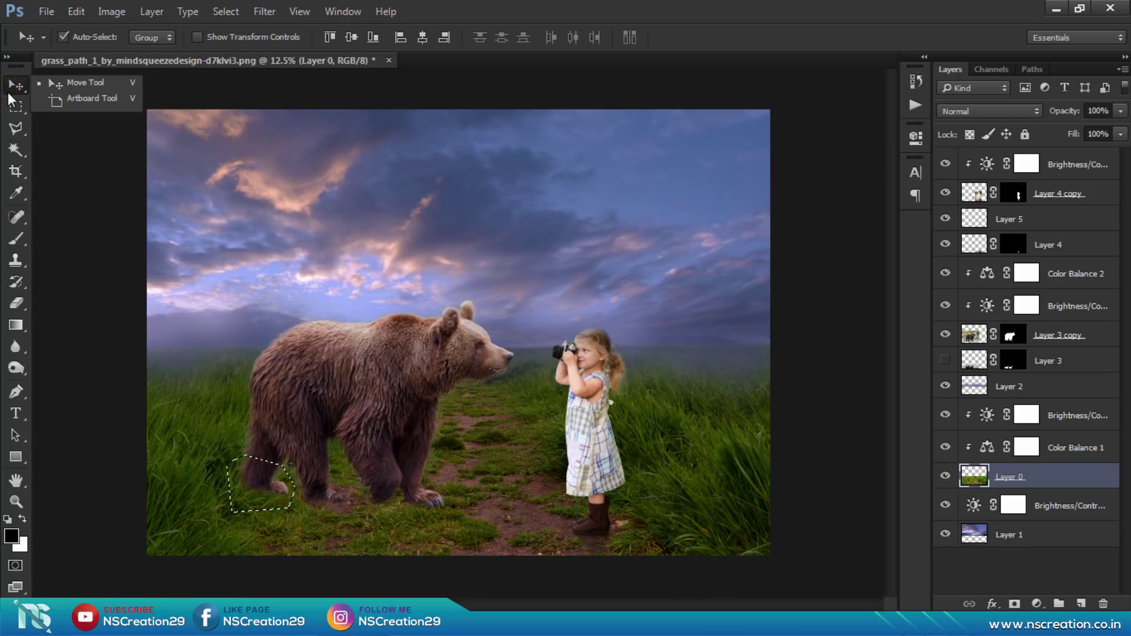
key(ctrl+j)
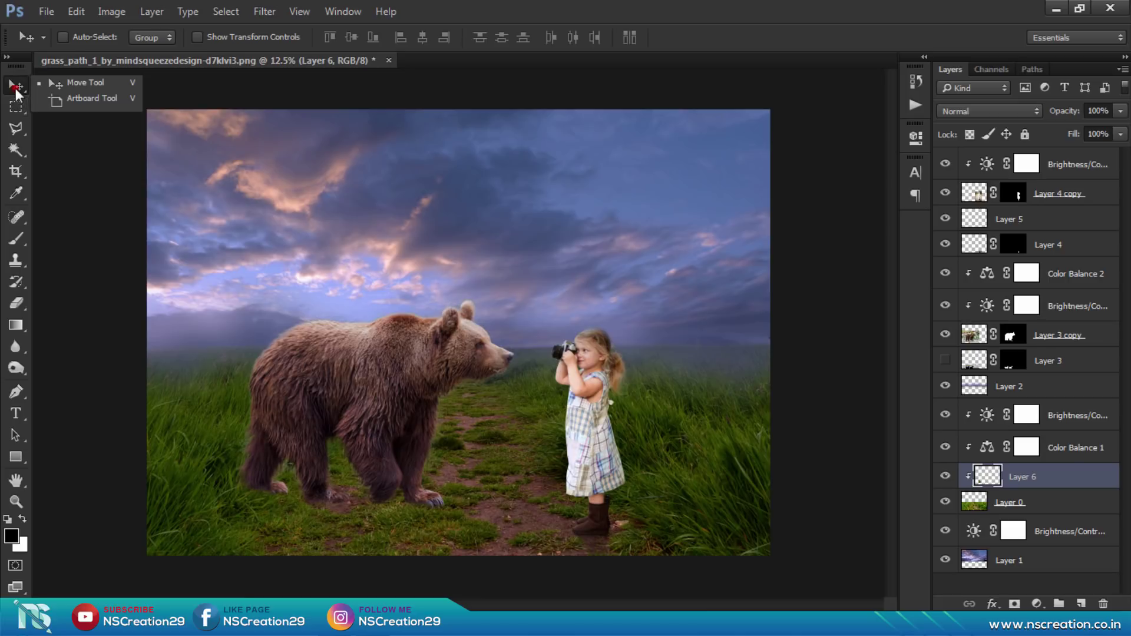
mouse_move(981, 483)
mouse_down()
mouse_move(971, 269)
mouse_move(976, 277)
mouse_up()
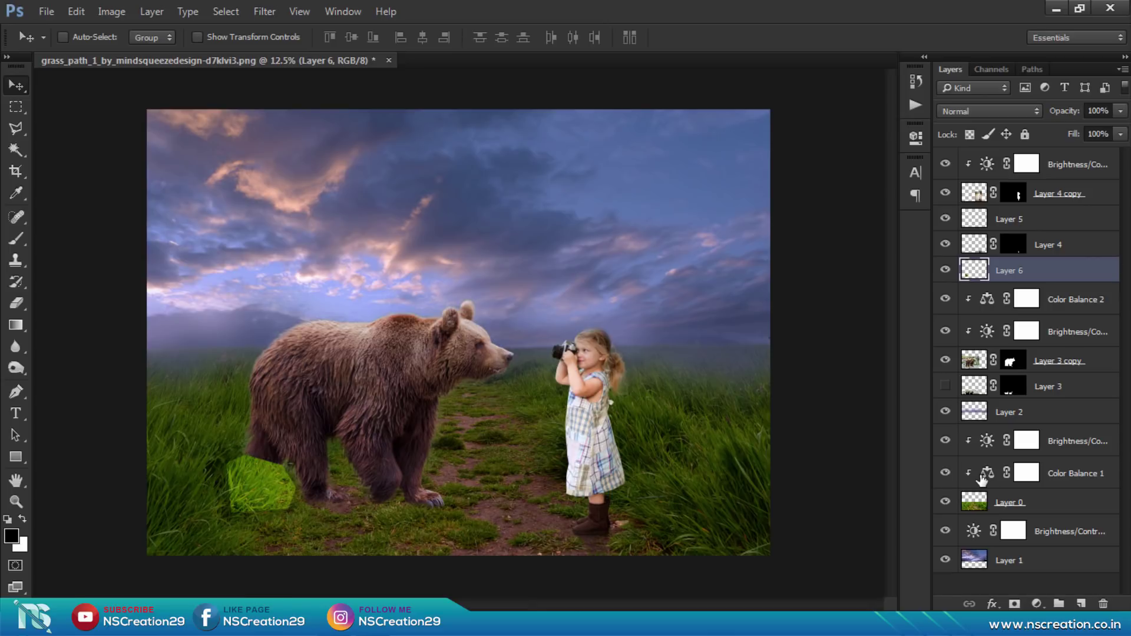
drag(983, 474, 986, 277)
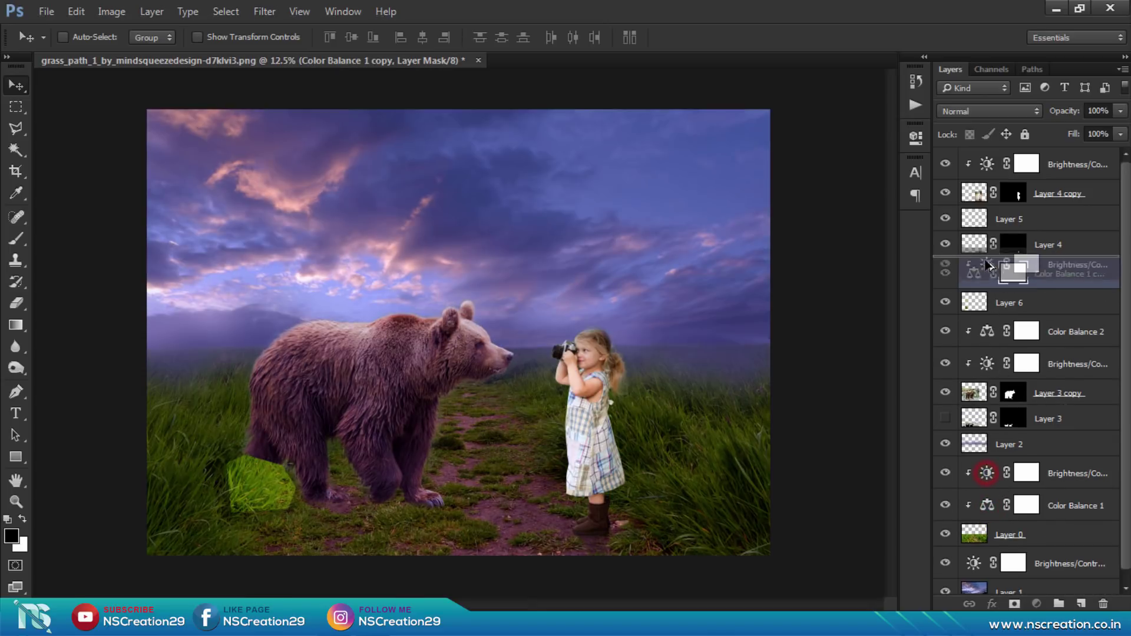
drag(990, 454, 983, 270)
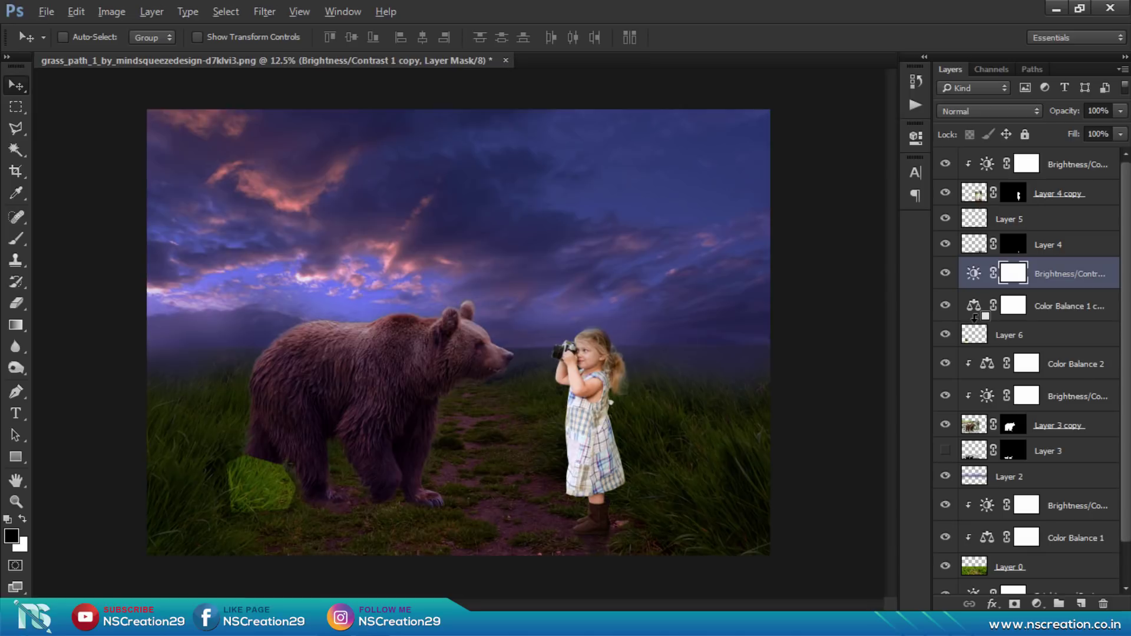
alt+click(981, 320)
alt+click(980, 287)
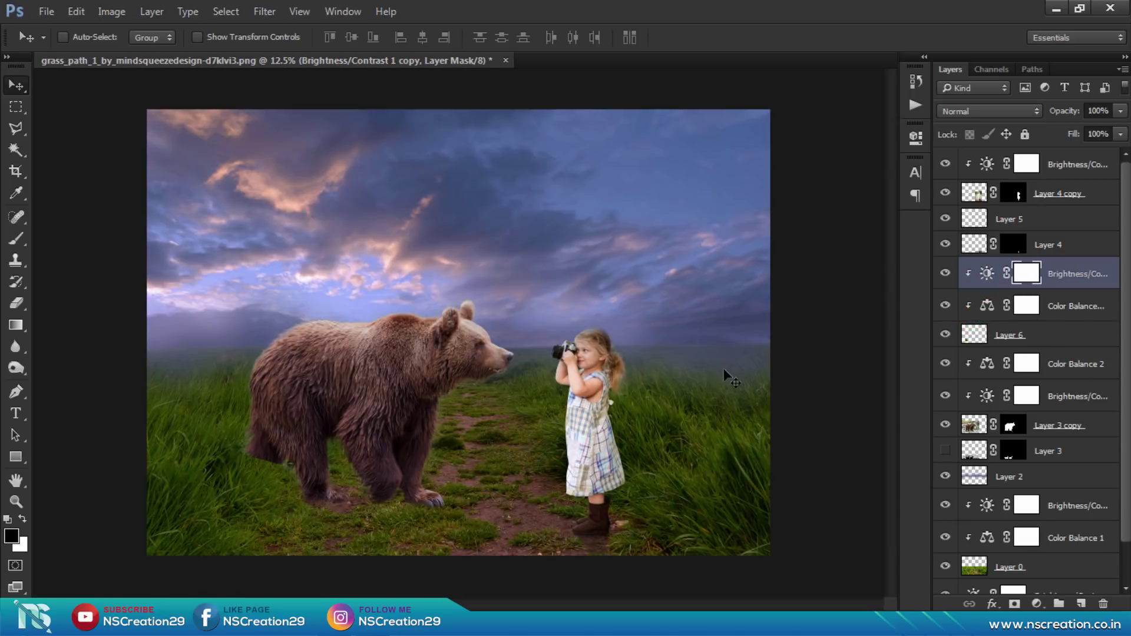
Step: Erase Layer 6's grass edges around the rear leg with a soft 400 px eraser at 67%, then 23%
click(969, 336)
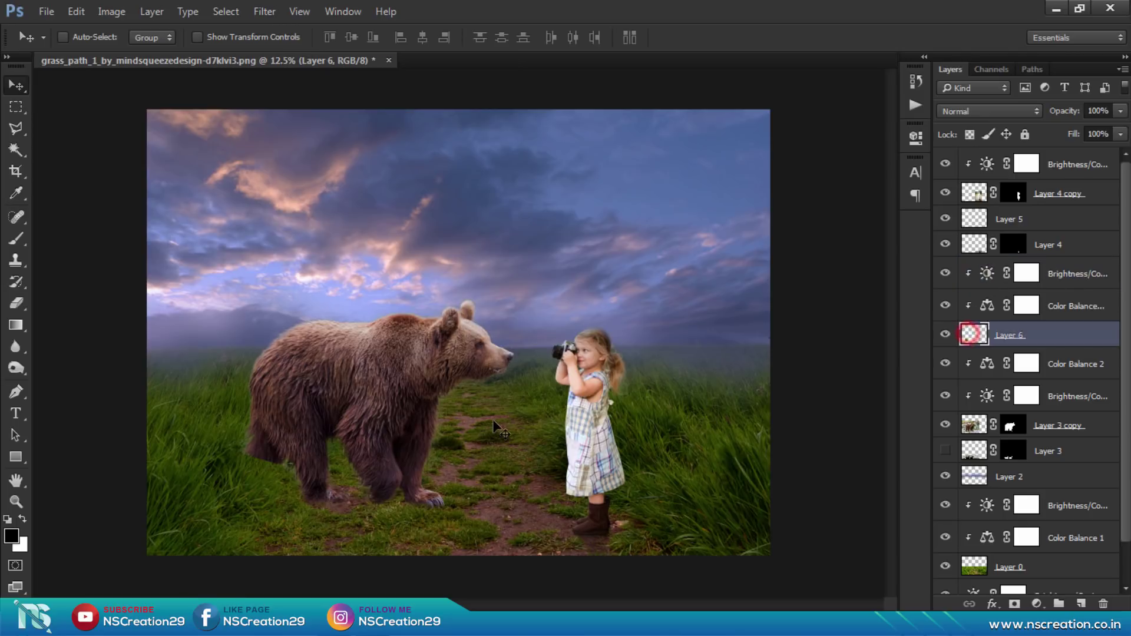
click(17, 302)
right_click(361, 373)
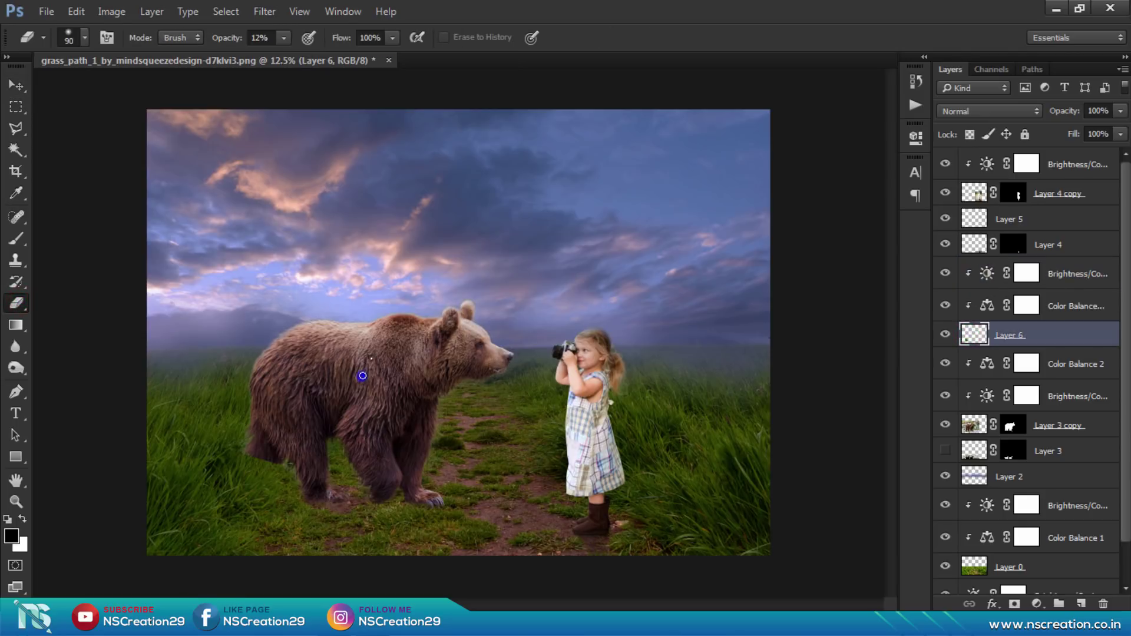
click(360, 350)
drag(224, 42, 266, 51)
key(Return)
key(bracketright)
key(bracketright)
key(bracketright)
click(265, 463)
click(250, 482)
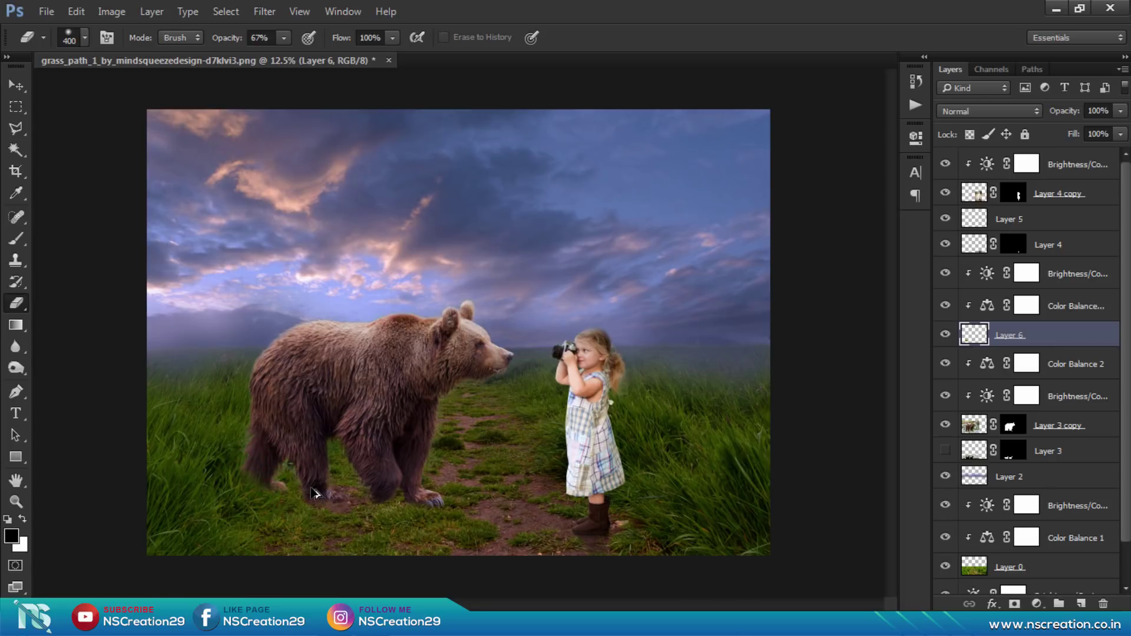
drag(227, 38, 203, 39)
click(15, 85)
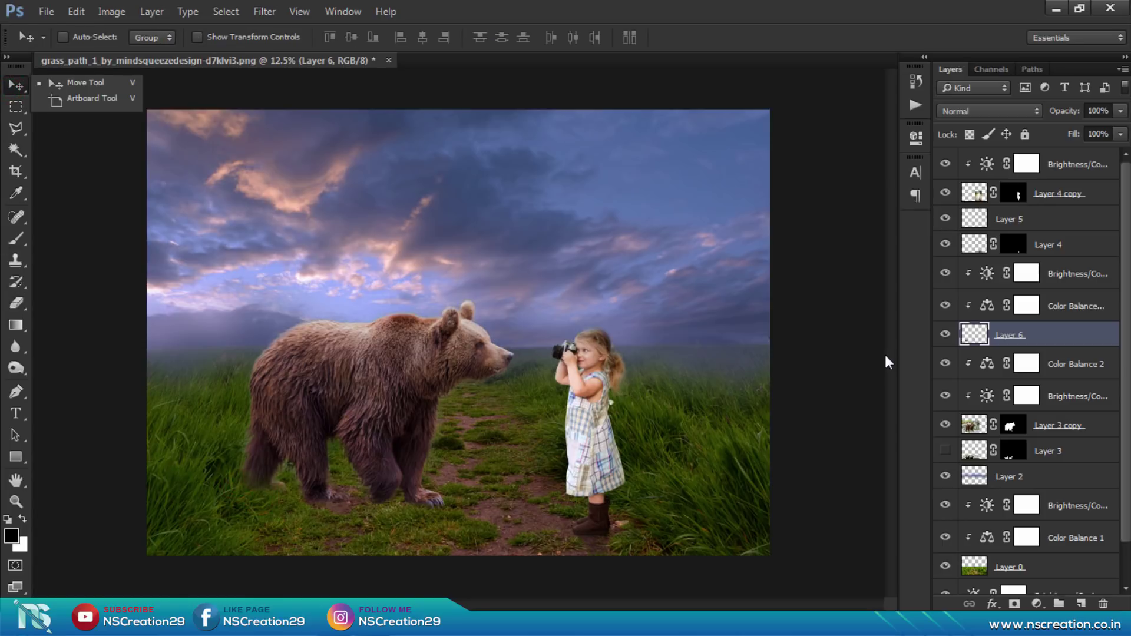
Step: Select Layer 3 and make the black shadow layer at the bear's feet visible
click(976, 451)
click(946, 451)
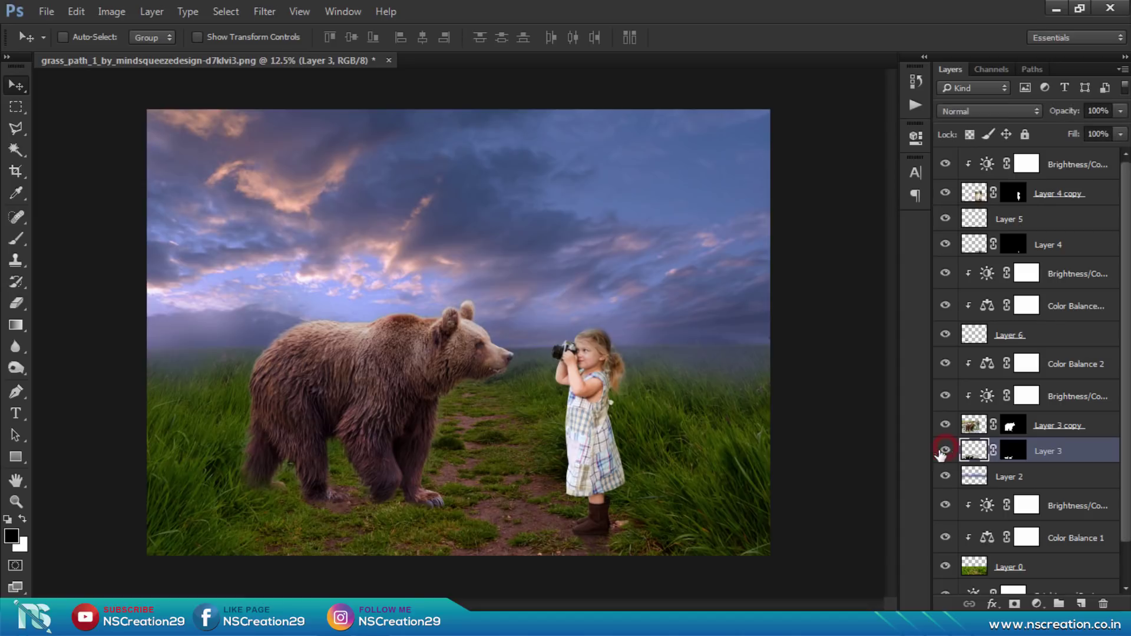
right_click(313, 534)
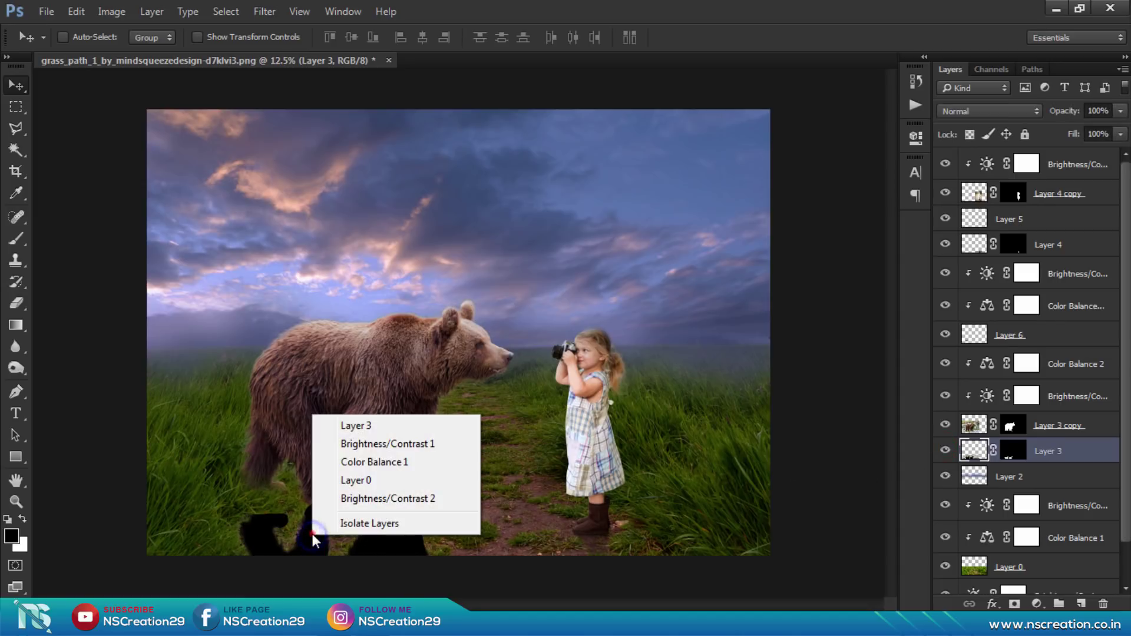
key(Escape)
drag(315, 533, 316, 541)
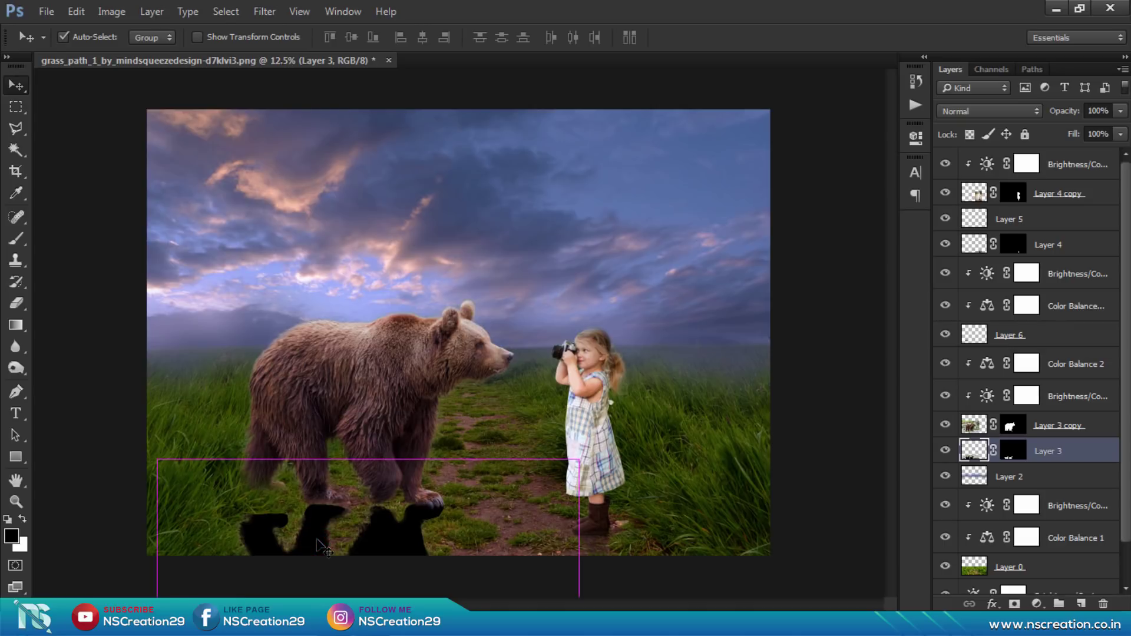
Step: Warp the shadow to lie along the ground and move Layer 3 up beneath Layer 4
key(ctrl+t)
right_click(316, 540)
click(362, 392)
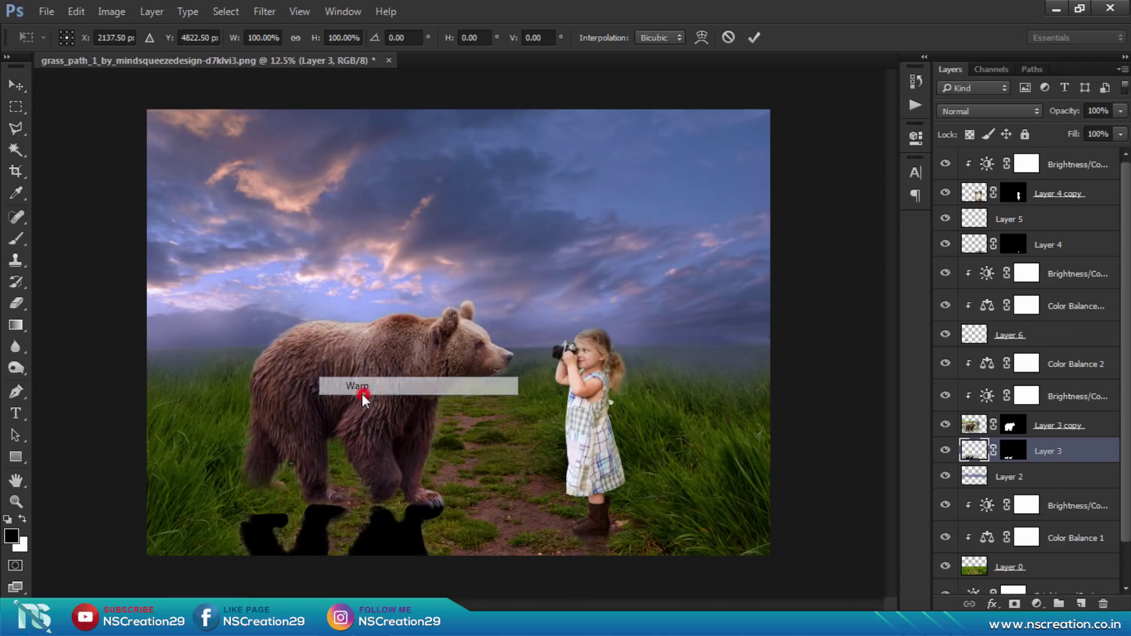
mouse_move(272, 521)
mouse_down()
mouse_move(257, 492)
mouse_move(321, 511)
mouse_move(318, 522)
mouse_up()
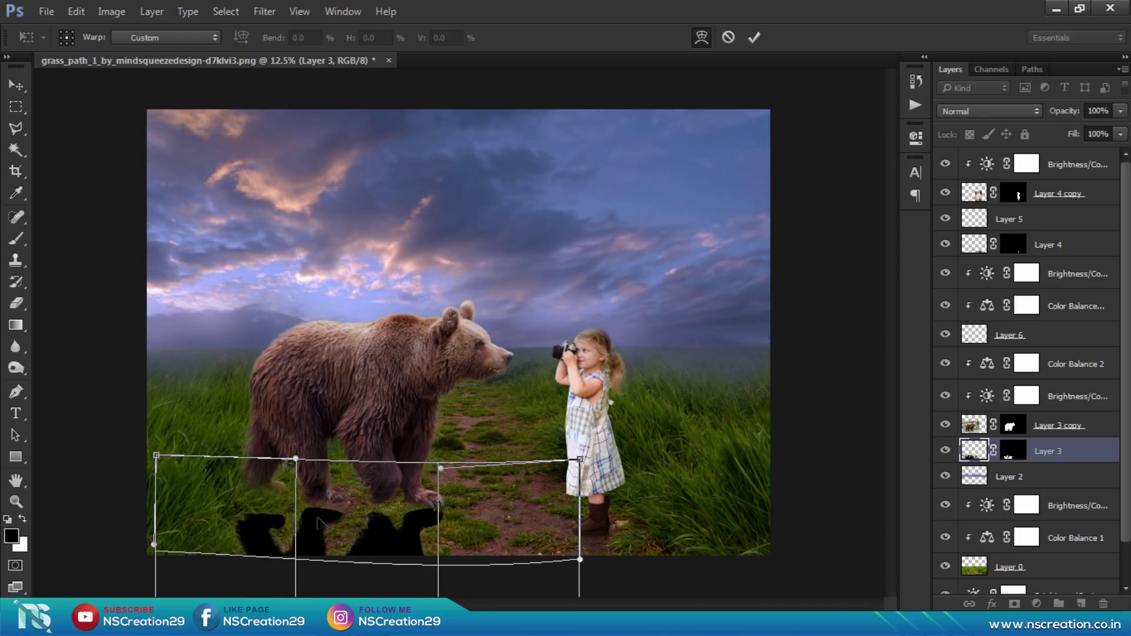
drag(156, 456, 158, 383)
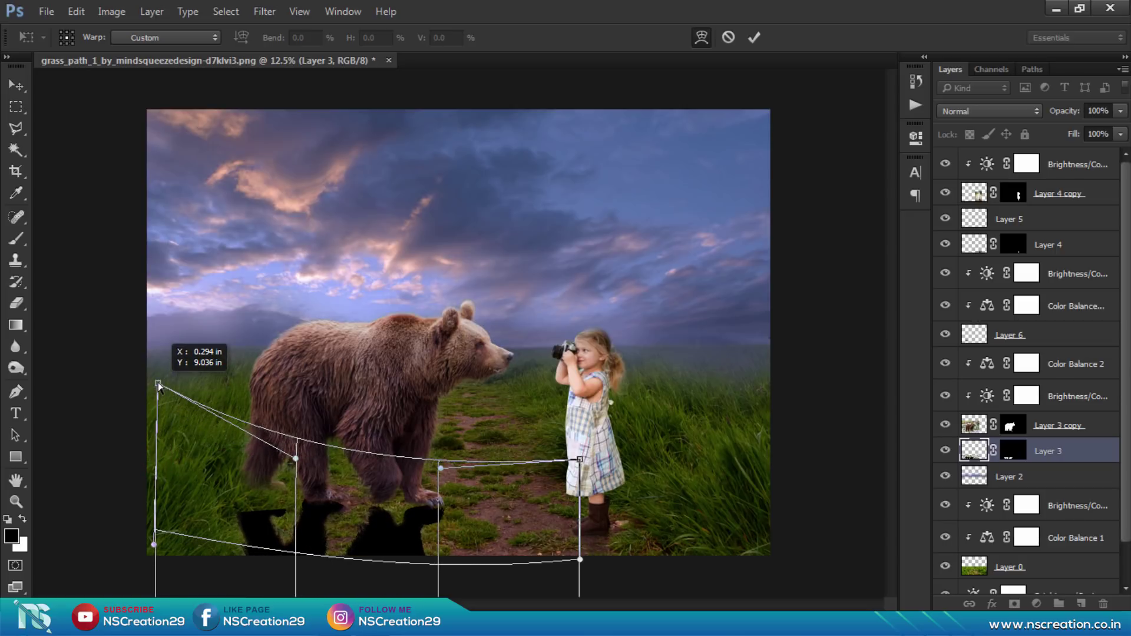
click(323, 517)
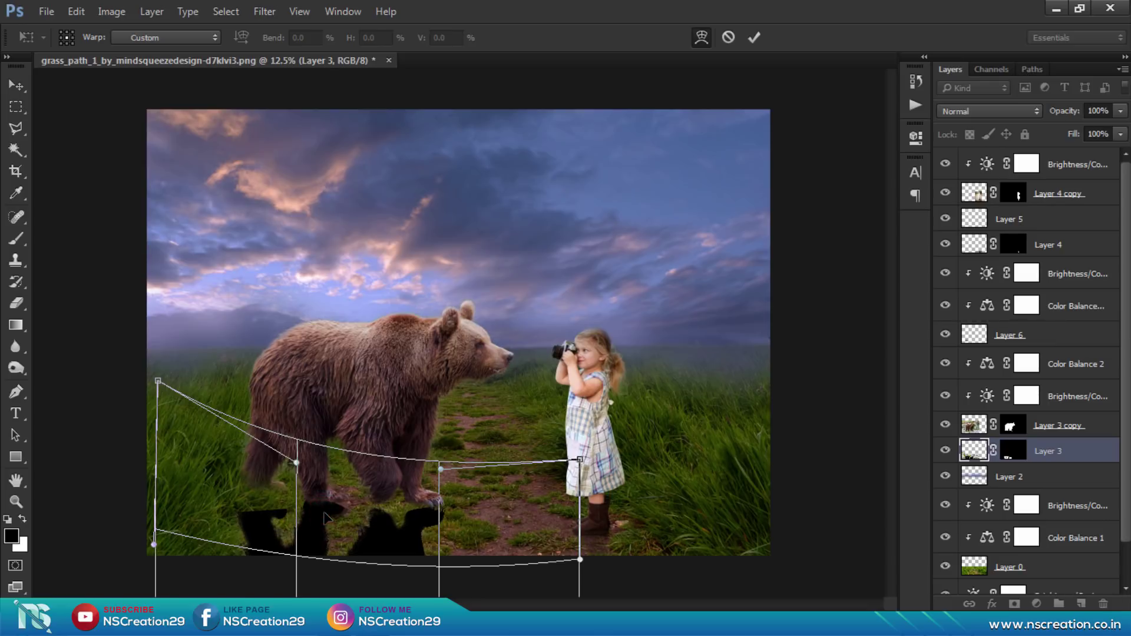
drag(325, 514, 325, 511)
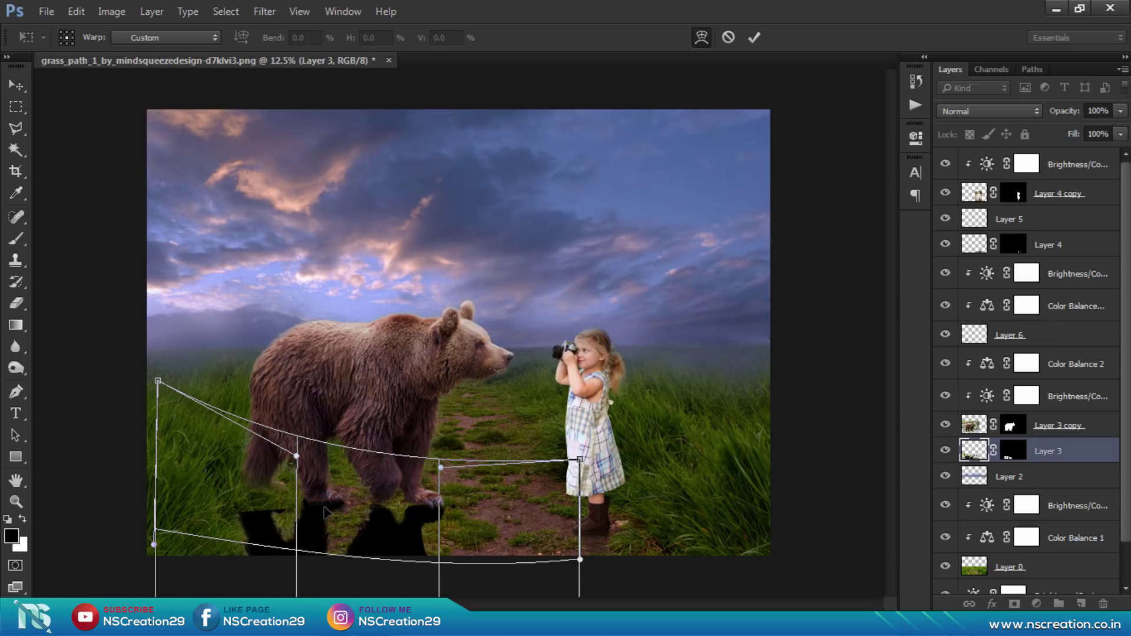
click(754, 37)
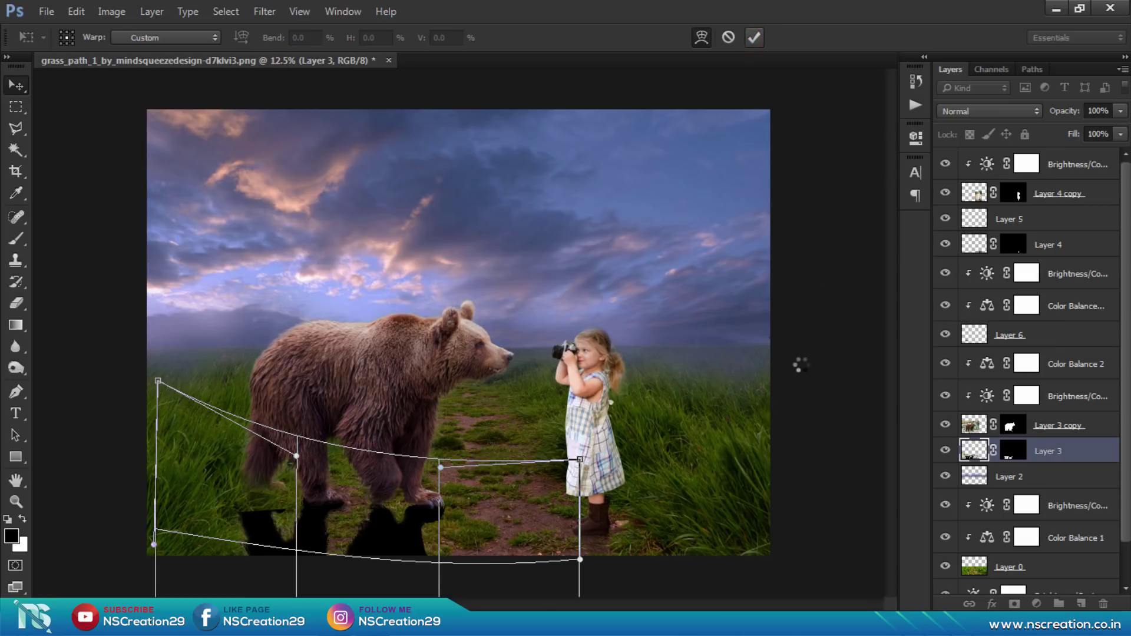
drag(977, 451, 980, 270)
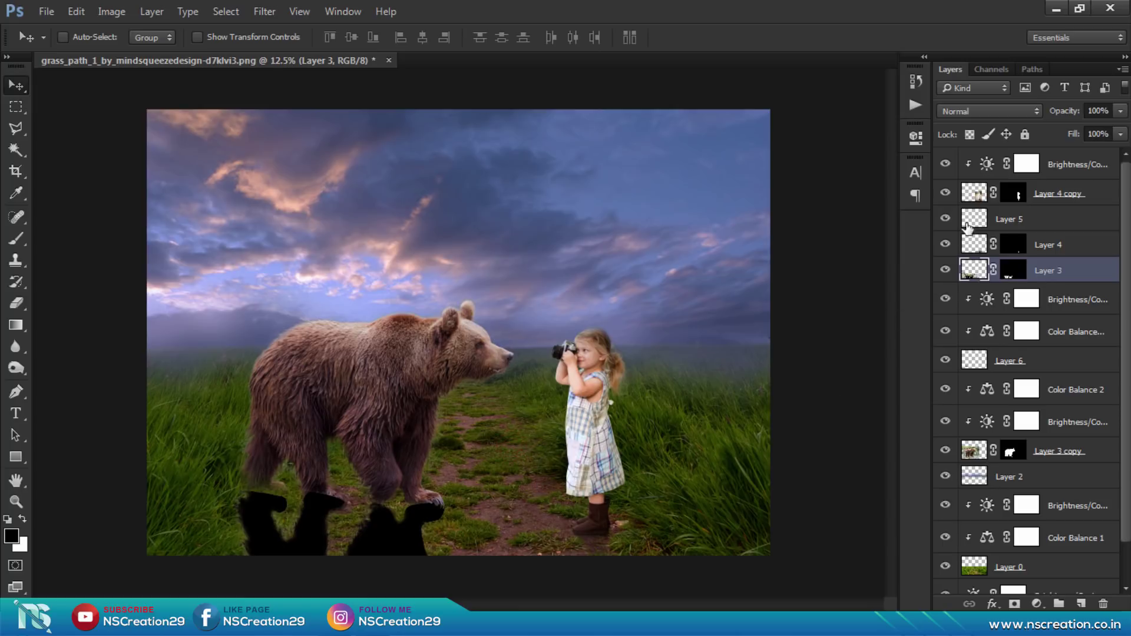
Step: Reapply Gaussian Blur, set Layer 3 to 21% opacity, and add a new Layer 7 above Layer 2
click(263, 11)
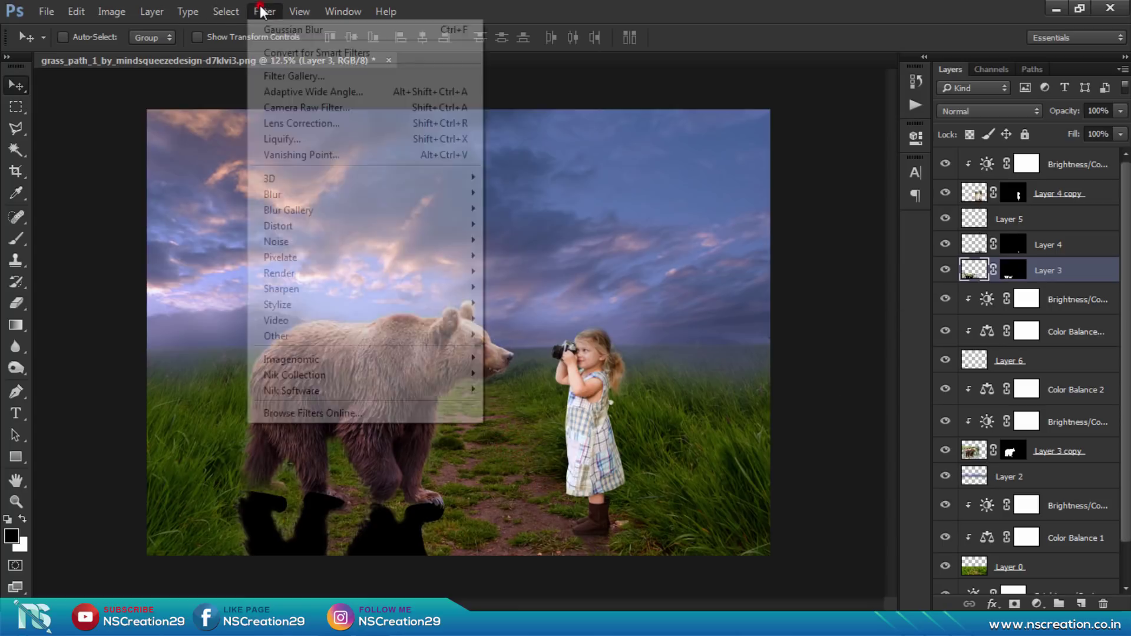
click(286, 22)
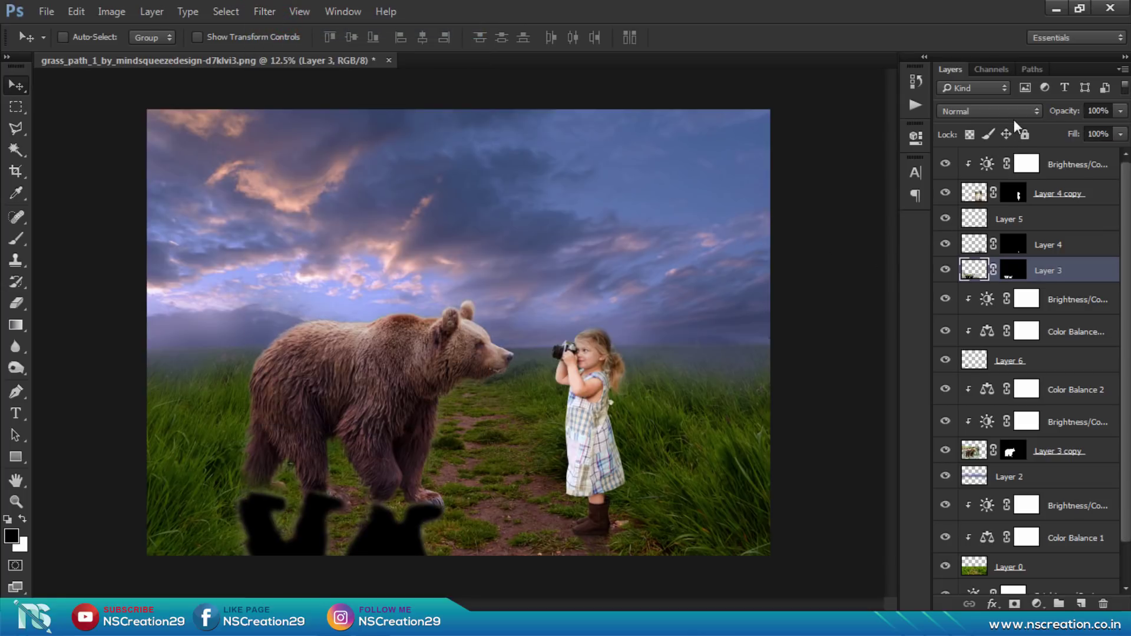
drag(1056, 112, 1004, 111)
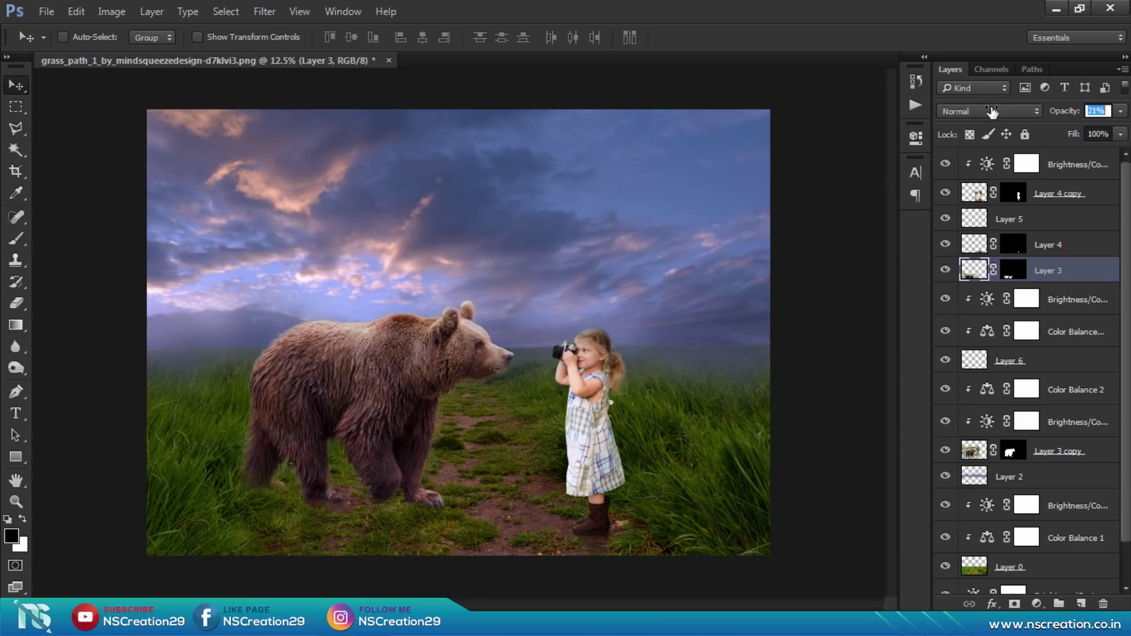
key(Return)
click(979, 476)
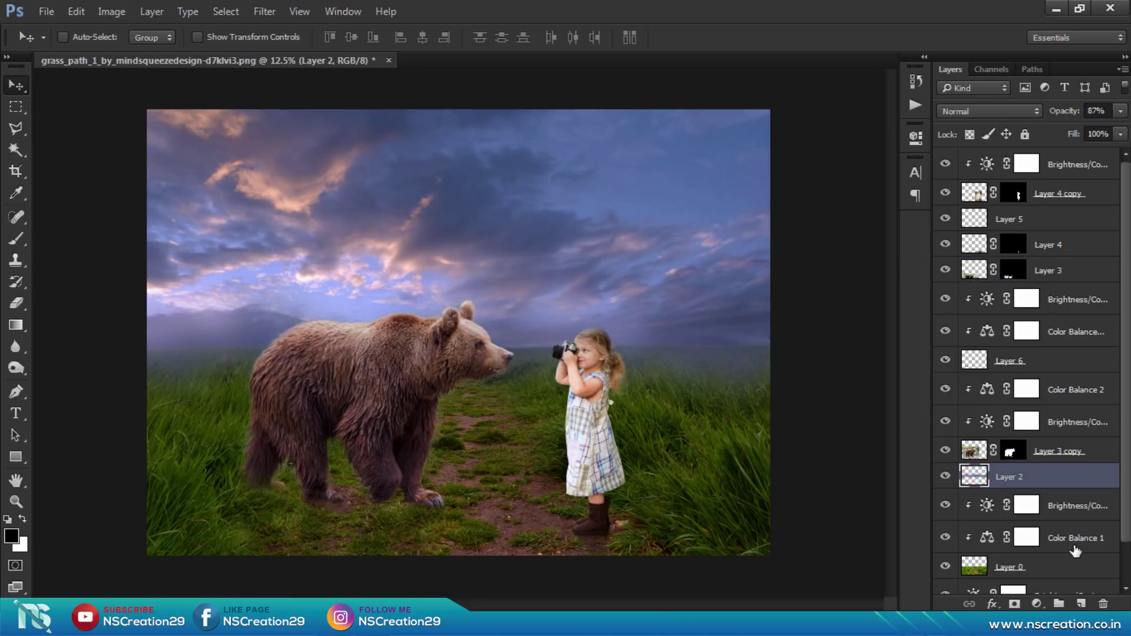
click(1082, 604)
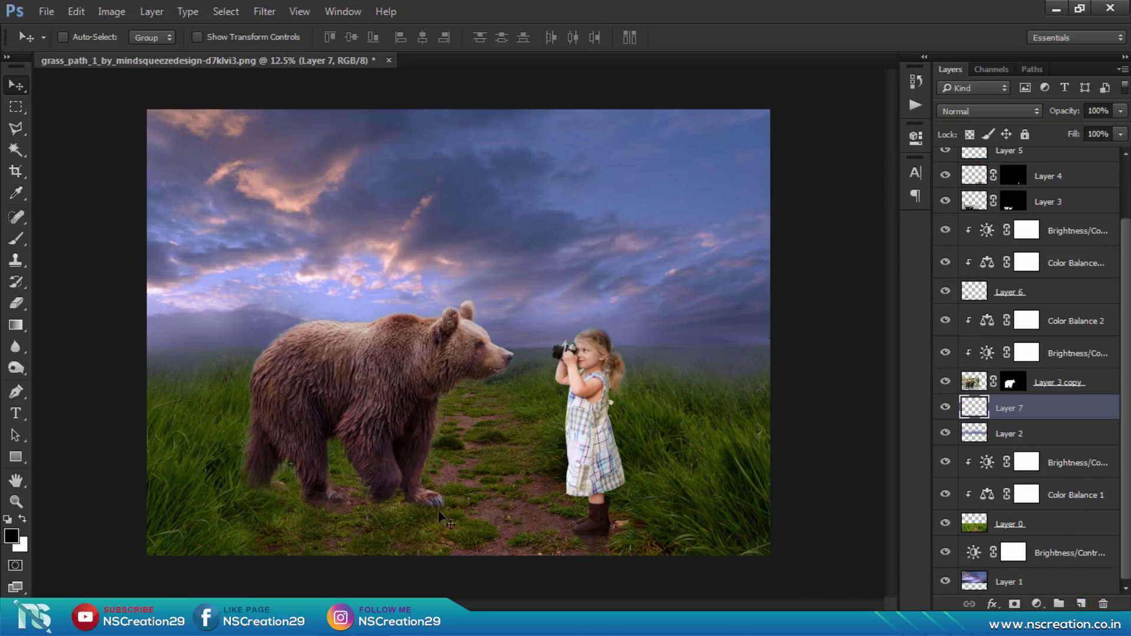
Step: Paint a dark shadow under the bear's paws with a 175 px soft round brush
right_click(15, 239)
click(59, 264)
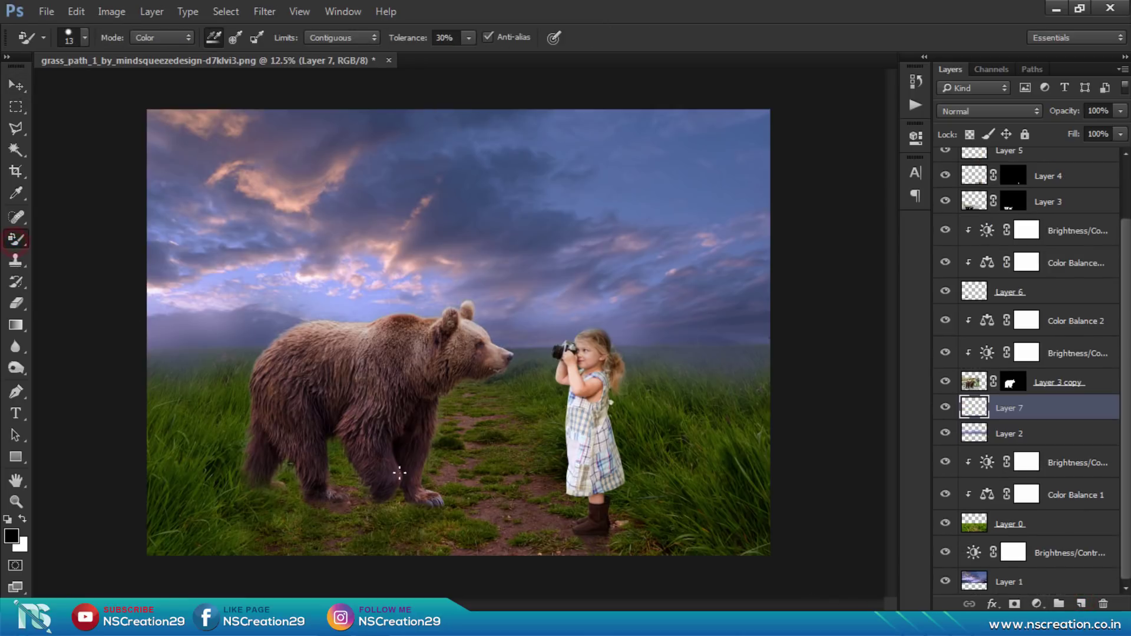
right_click(9, 240)
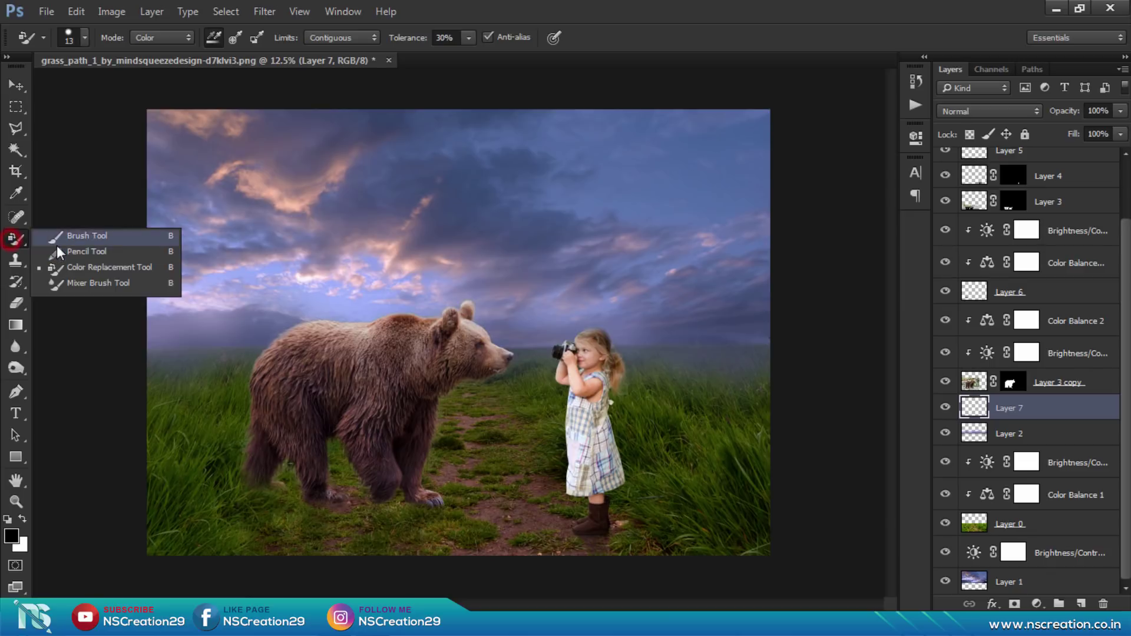
click(56, 235)
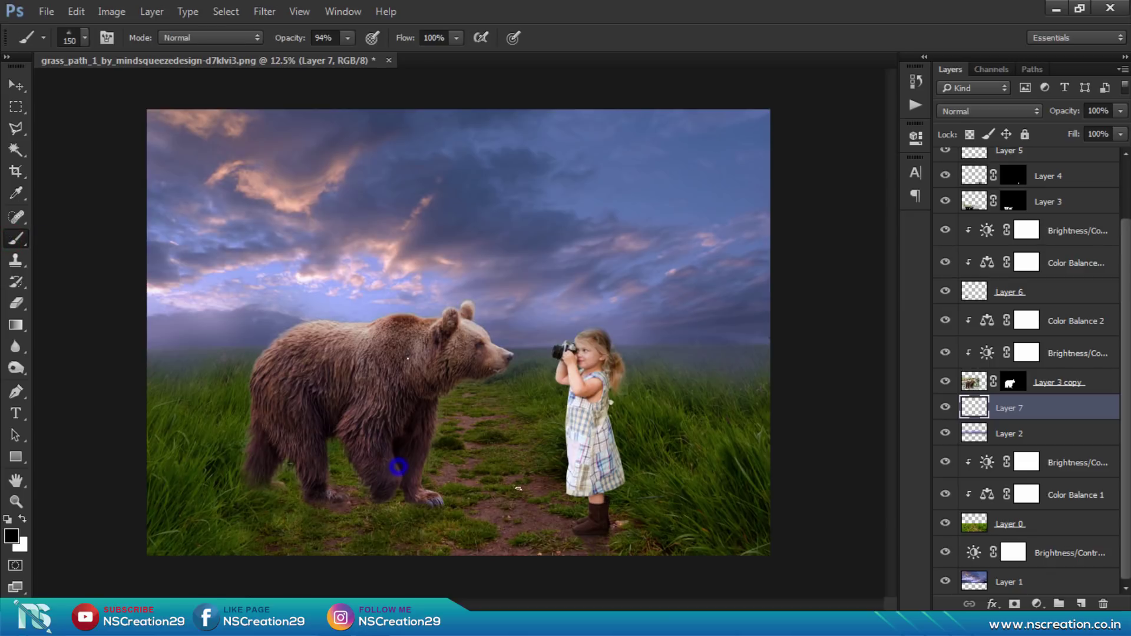
right_click(398, 467)
click(429, 469)
key(Return)
key(bracketleft)
key(bracketleft)
key(bracketleft)
key(bracketleft)
drag(416, 503, 428, 504)
drag(340, 500, 358, 503)
Step: Lower Layer 7's opacity to 47%
click(16, 86)
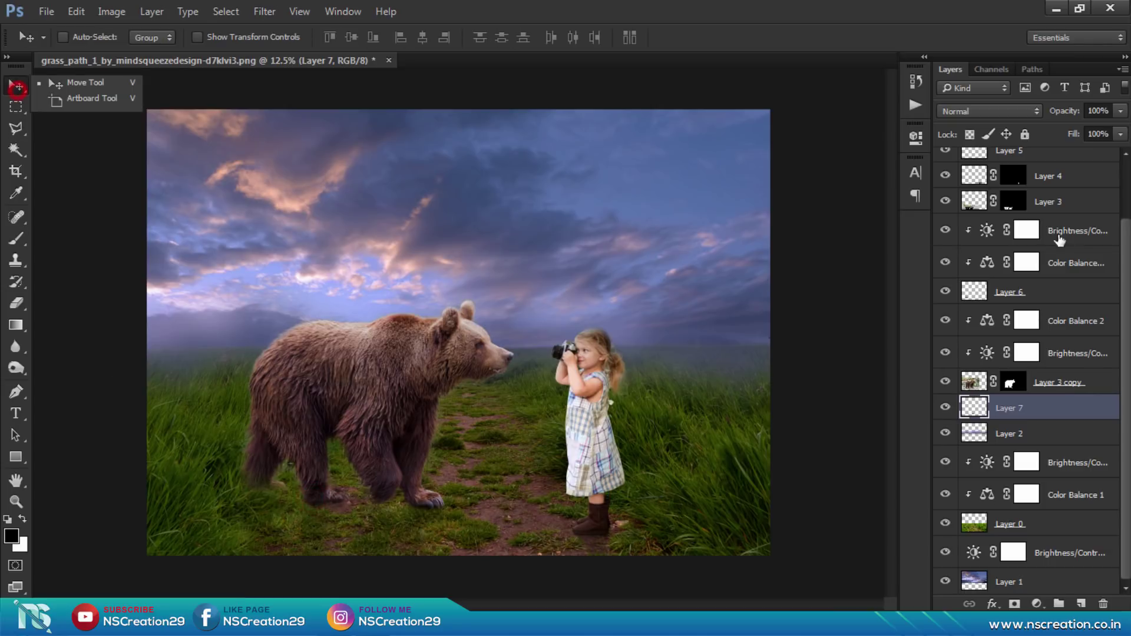
drag(1060, 116, 1016, 112)
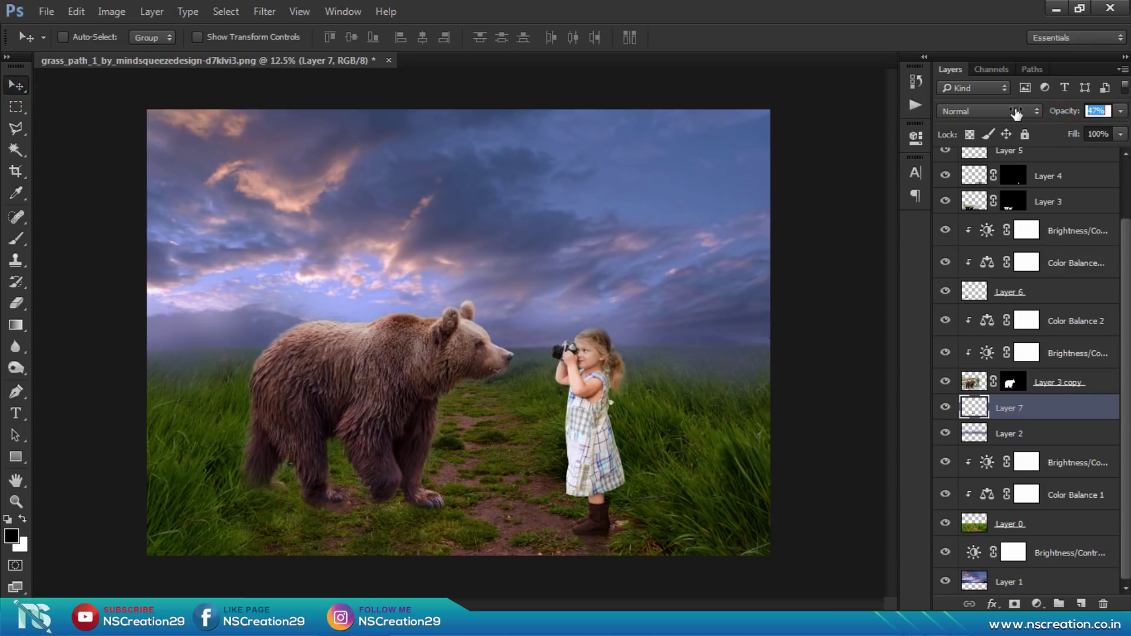
key(Return)
Step: Add Layer 8 clipped to Layer 3 copy, filled with 50% Gray and set to Overlay
click(969, 386)
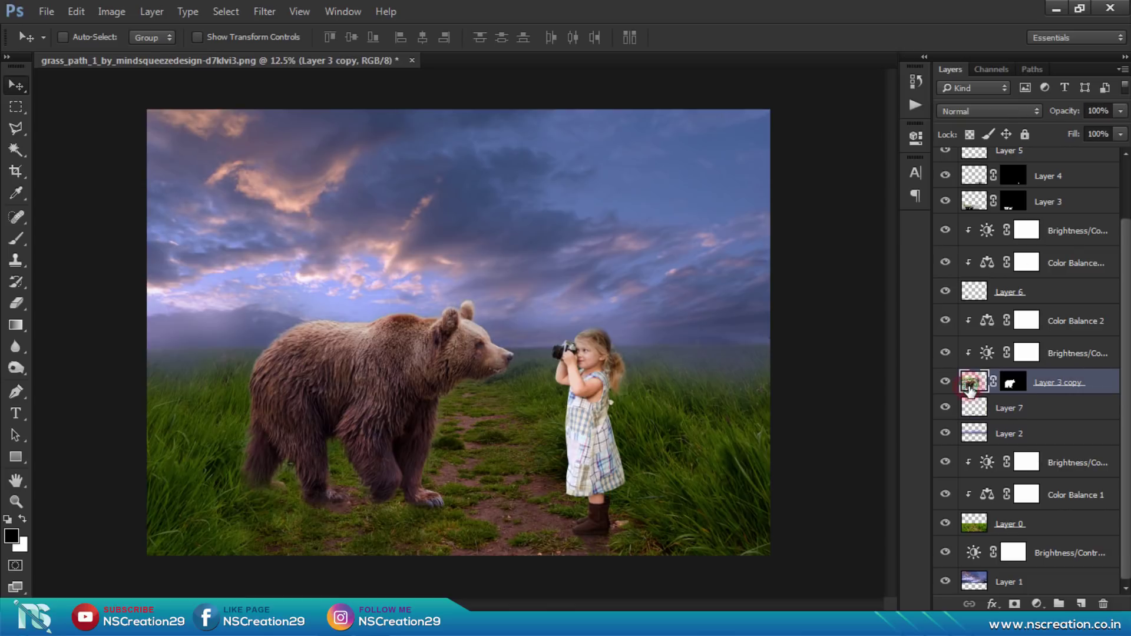
click(1081, 604)
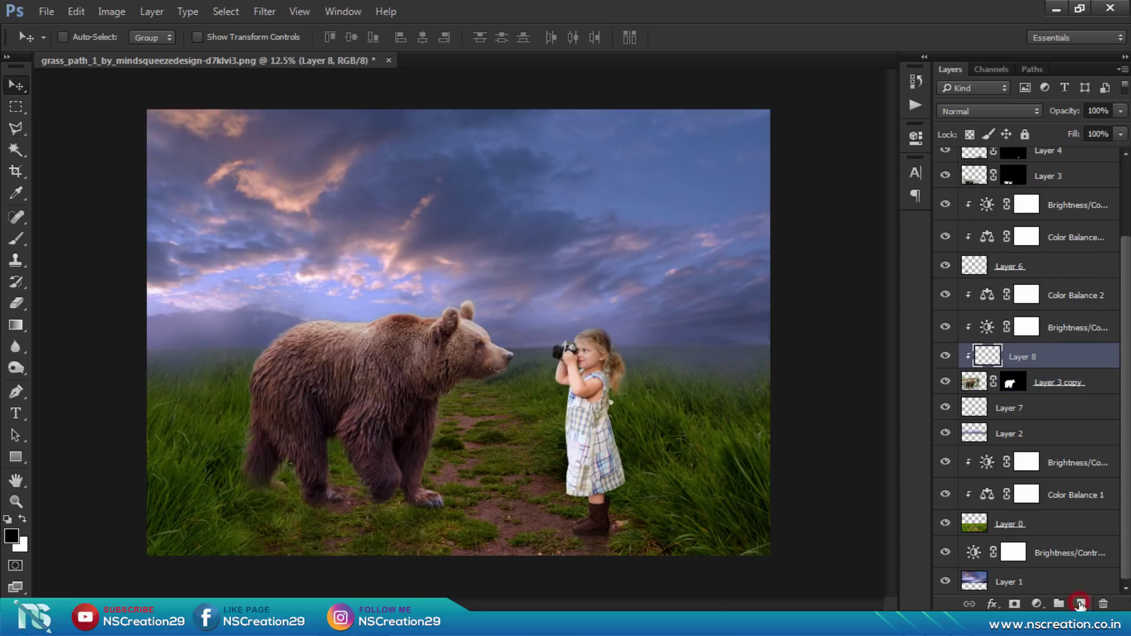
click(92, 11)
click(144, 230)
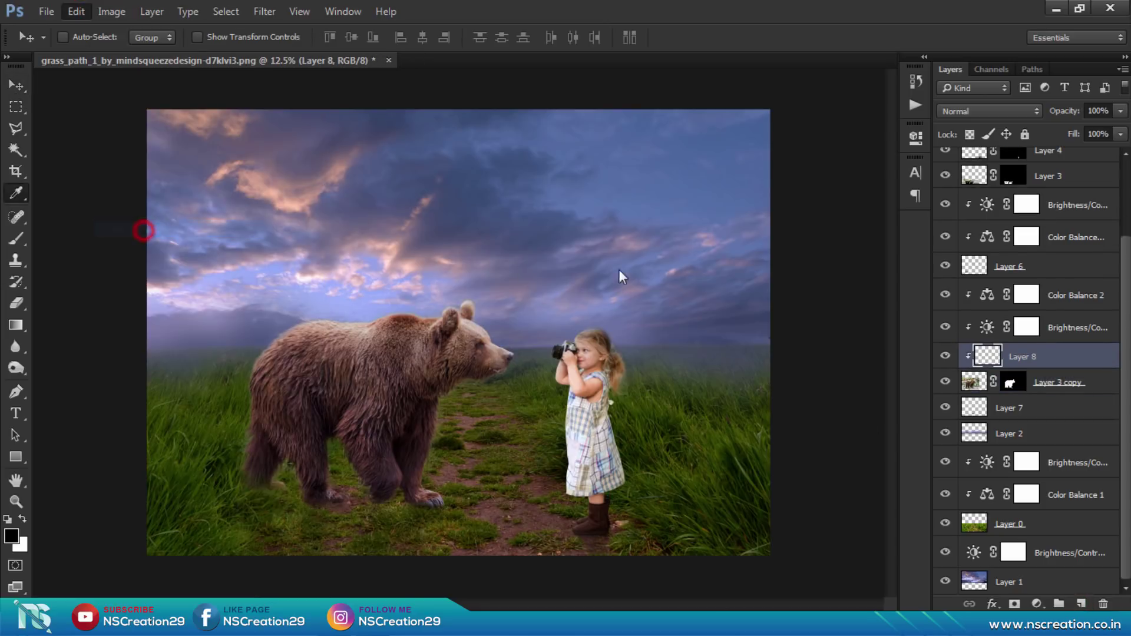
click(704, 169)
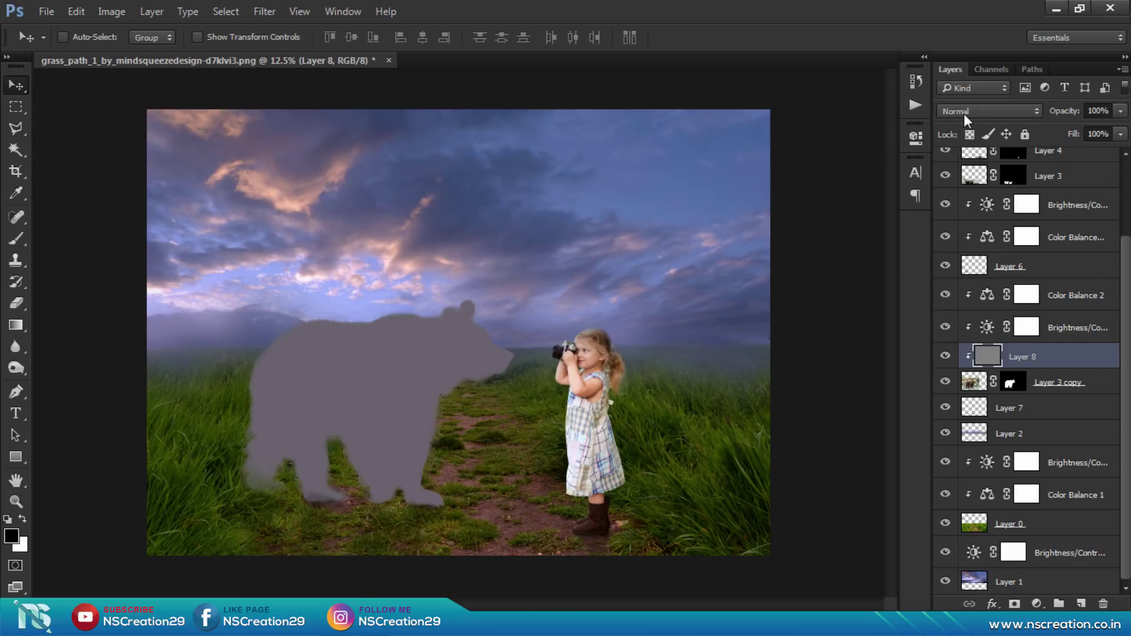
click(964, 112)
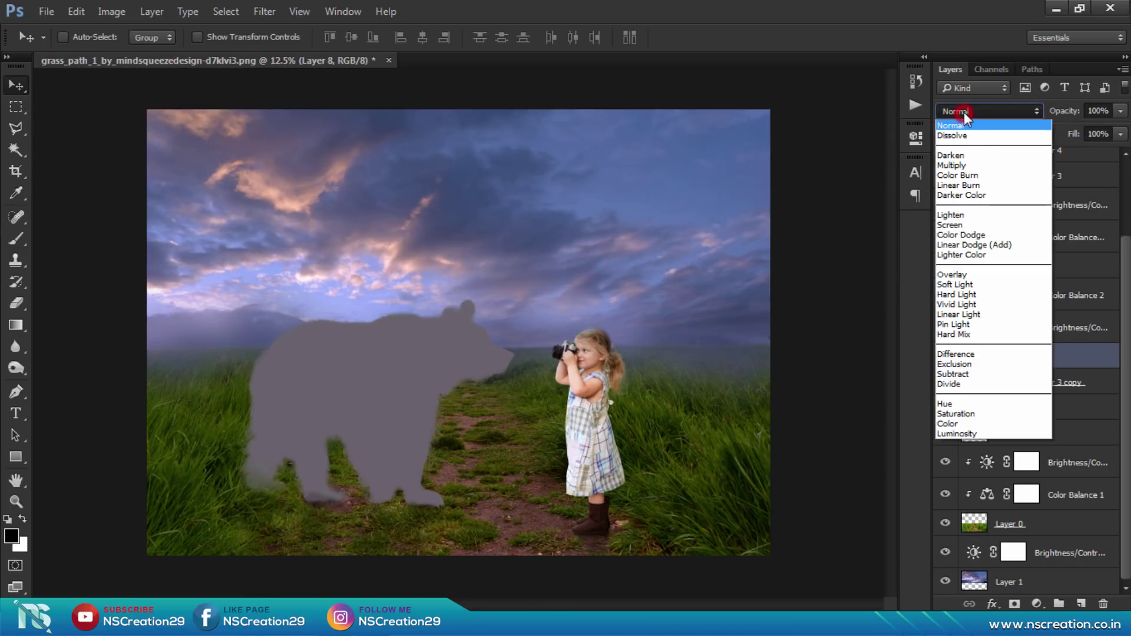
click(952, 275)
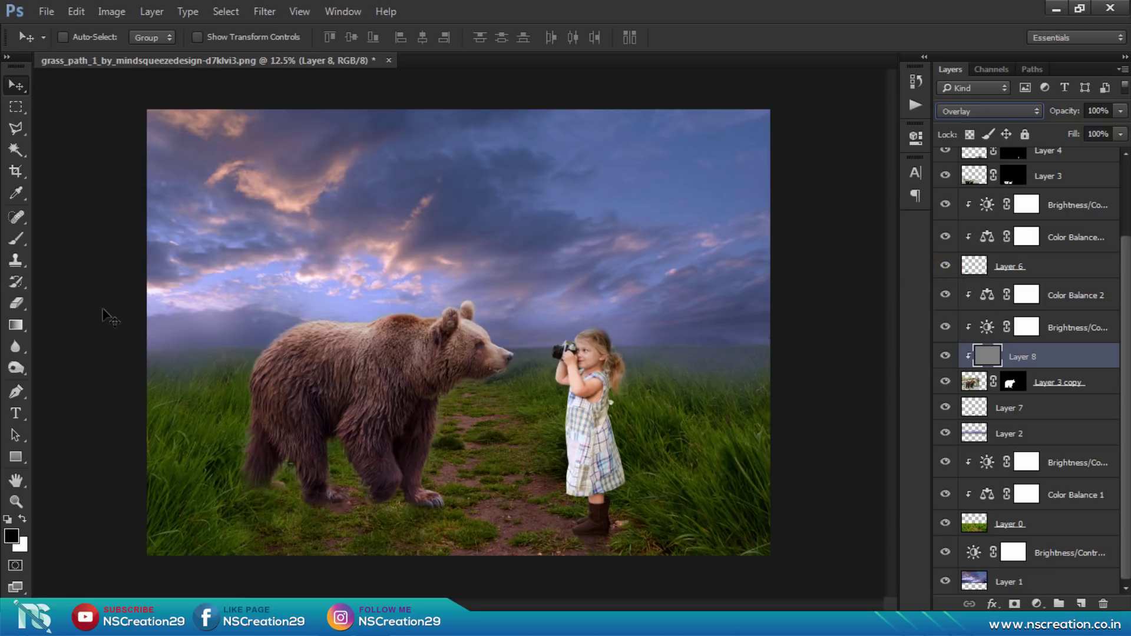
Step: Burn the bear's hindquarters, back, fur and front paws with a 1000 px brush
right_click(16, 368)
click(65, 365)
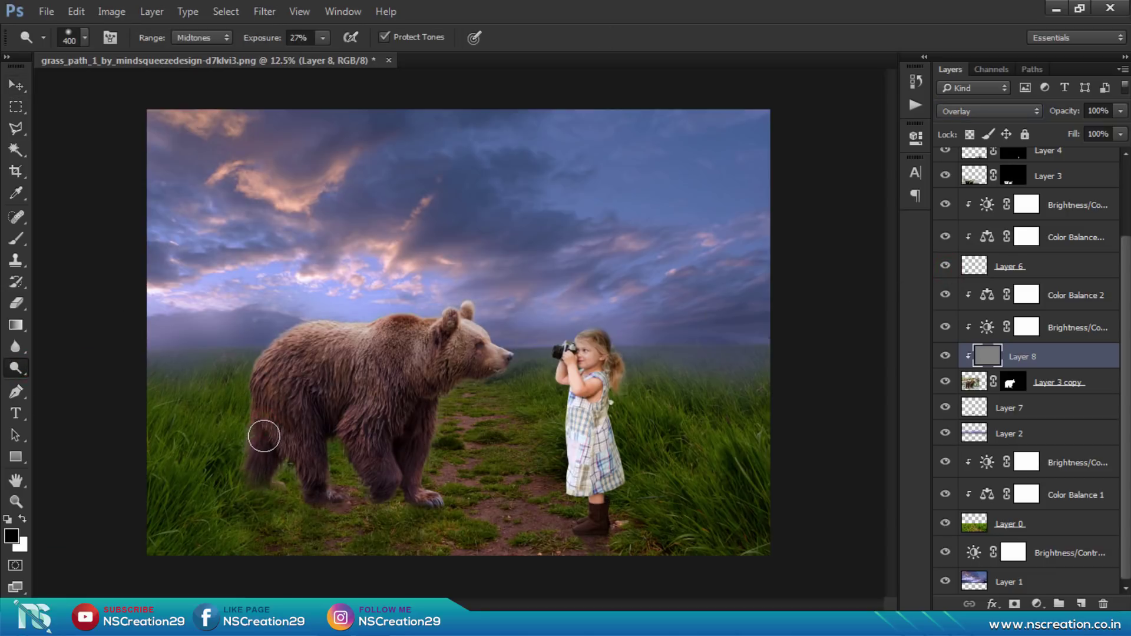
right_click(16, 369)
click(71, 382)
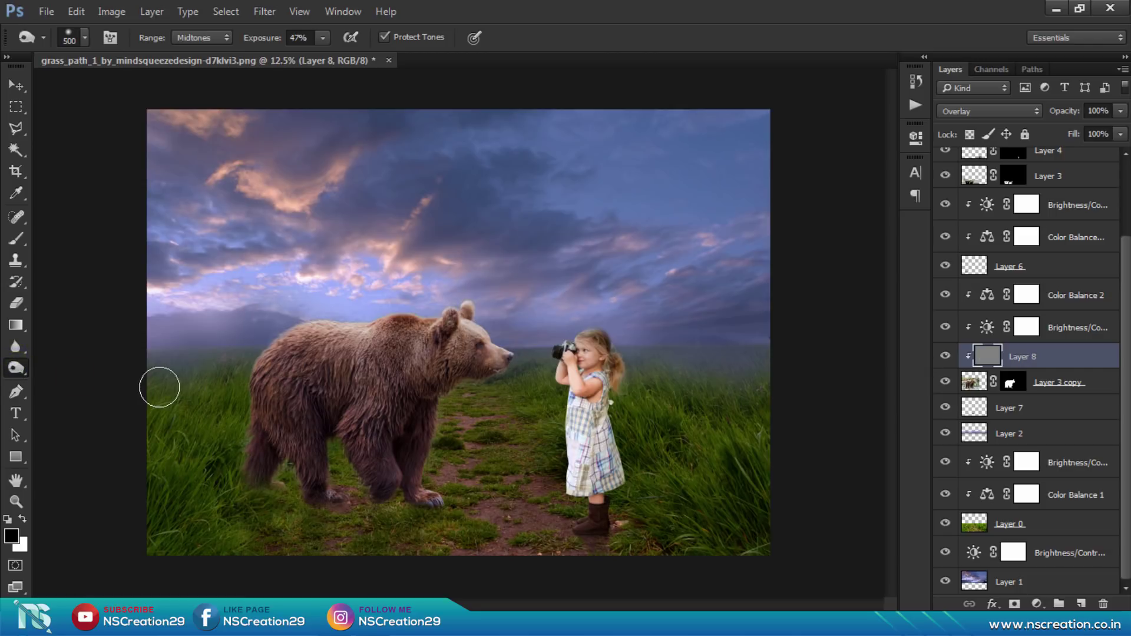
key(bracketright)
key(bracketright)
key(bracketright)
key(bracketright)
key(bracketright)
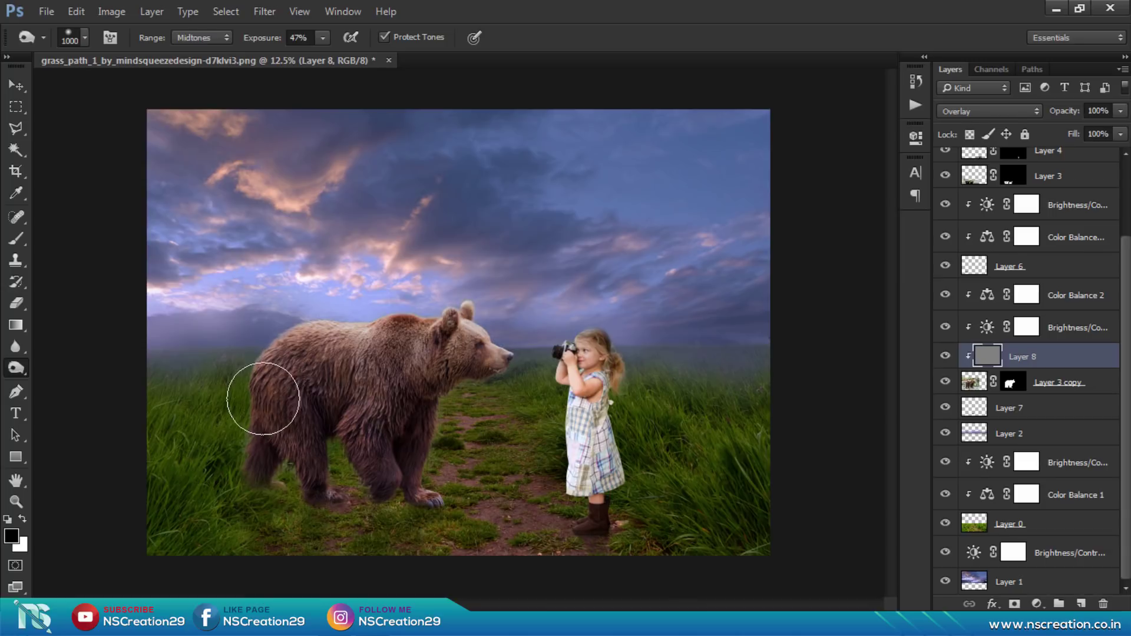
mouse_move(263, 398)
mouse_down()
mouse_move(346, 493)
mouse_move(414, 470)
mouse_move(363, 410)
mouse_up()
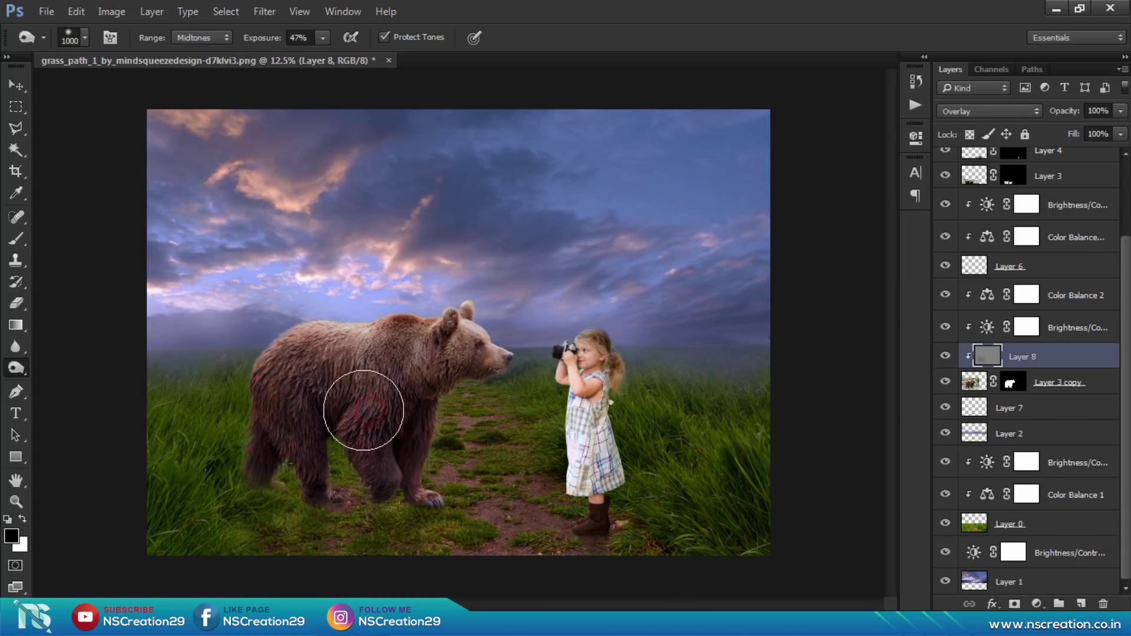
mouse_move(434, 354)
mouse_down()
mouse_move(500, 354)
mouse_move(493, 286)
mouse_up()
click(493, 307)
drag(436, 493, 354, 520)
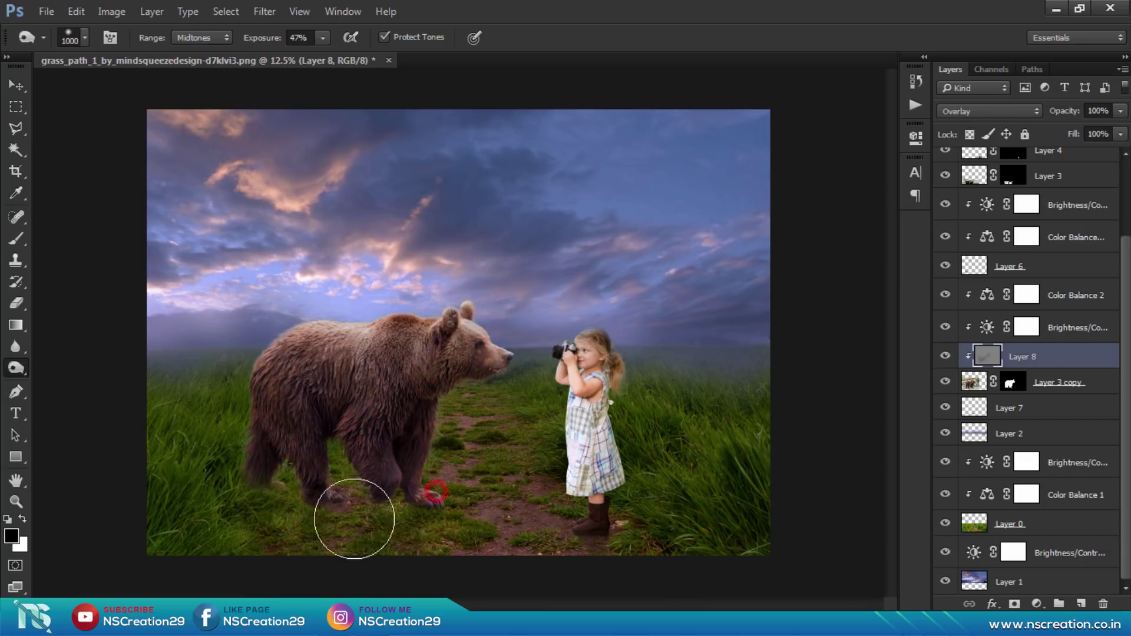
drag(328, 323, 404, 353)
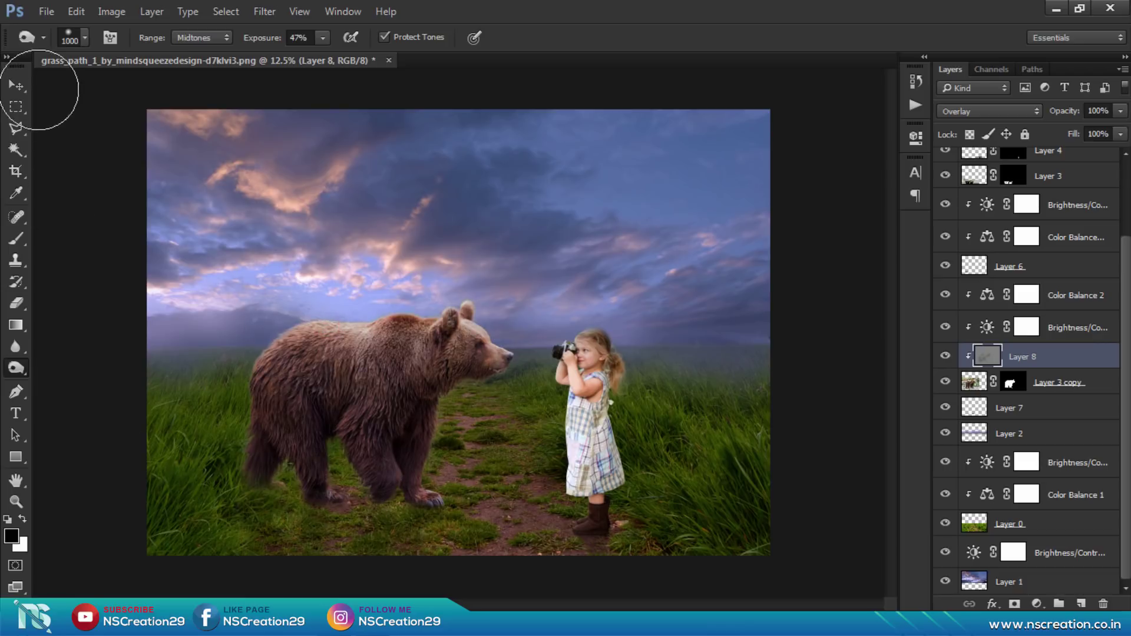
click(16, 86)
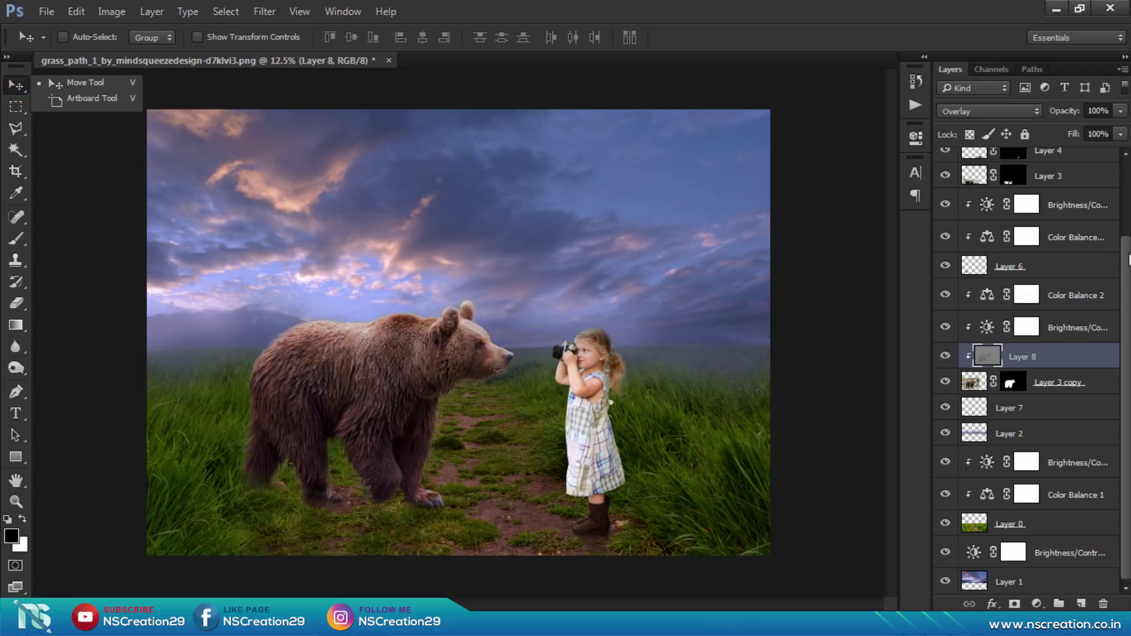
scroll(1130, 259, up, 1)
scroll(1090, 277, up, 2)
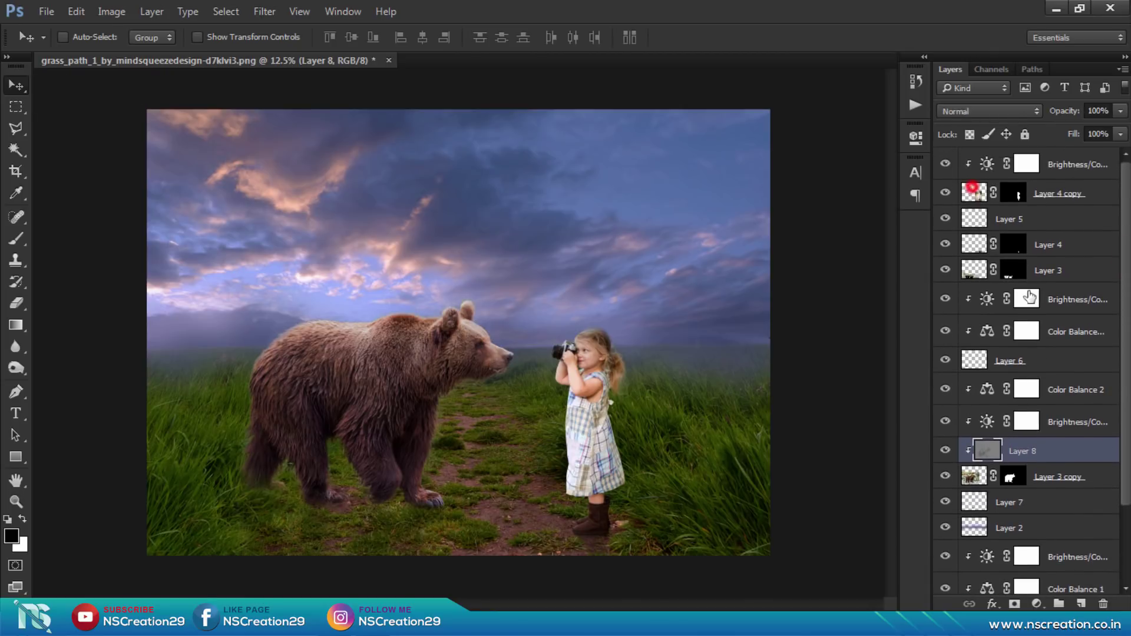
Step: Add Layer 9 above Layer 4 copy, filled with 50% Gray and set to Overlay
click(973, 190)
click(1082, 602)
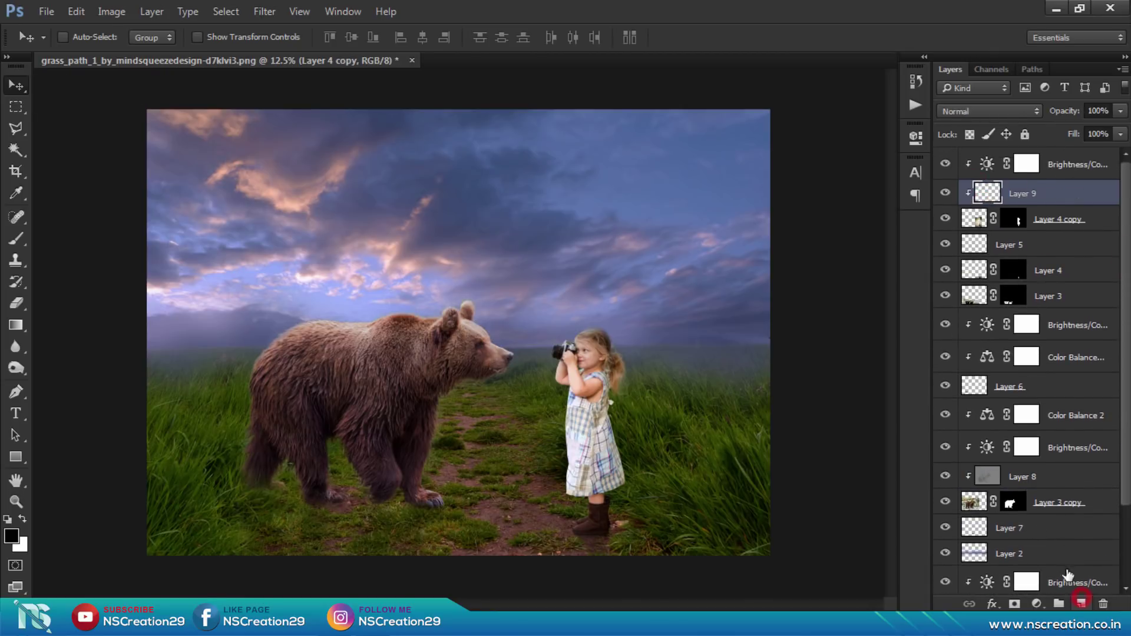
click(78, 11)
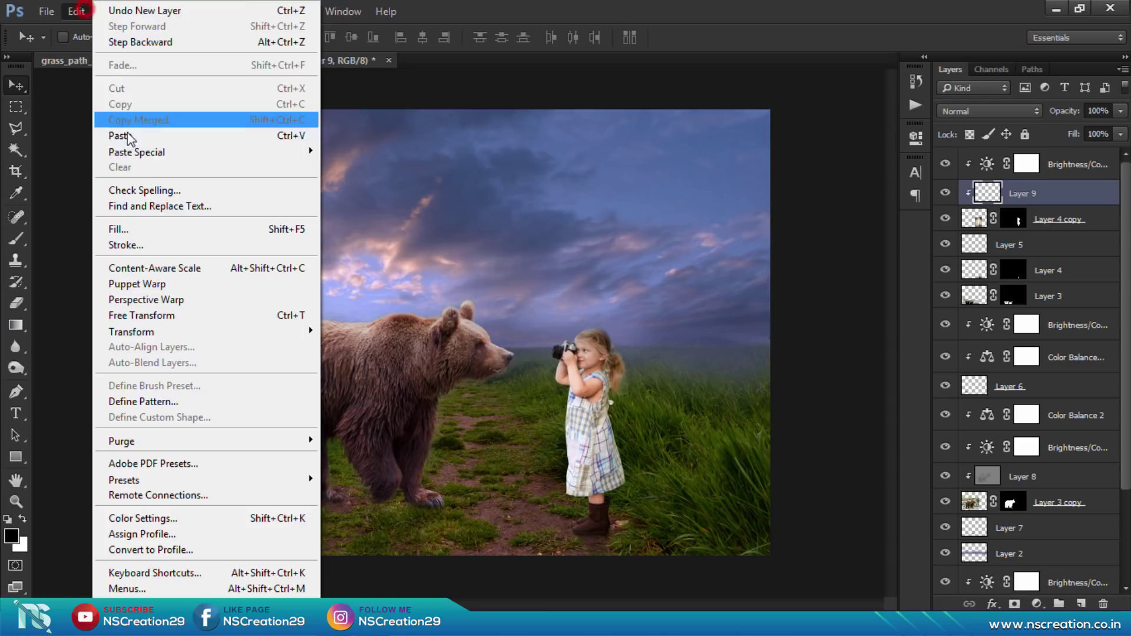
click(139, 229)
click(679, 169)
key(v)
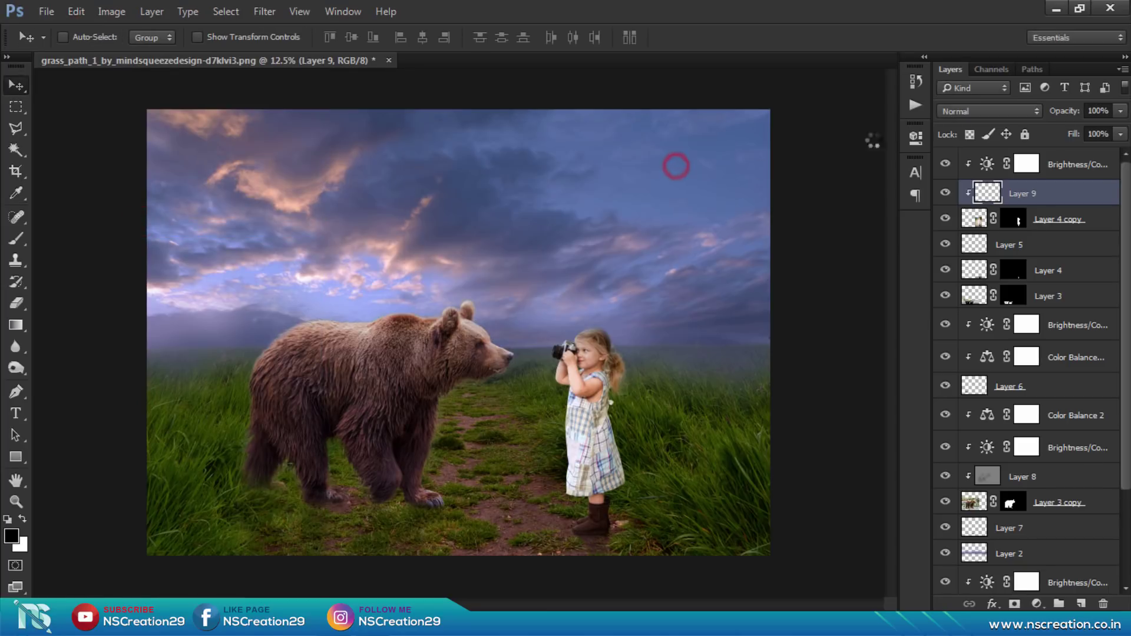
click(967, 111)
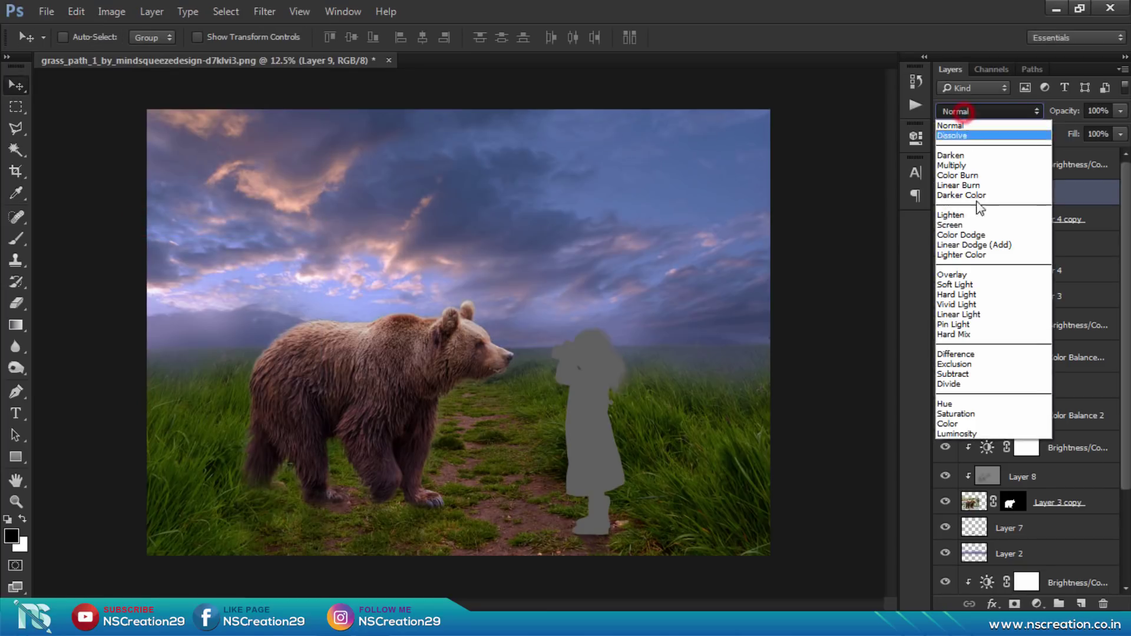
click(967, 274)
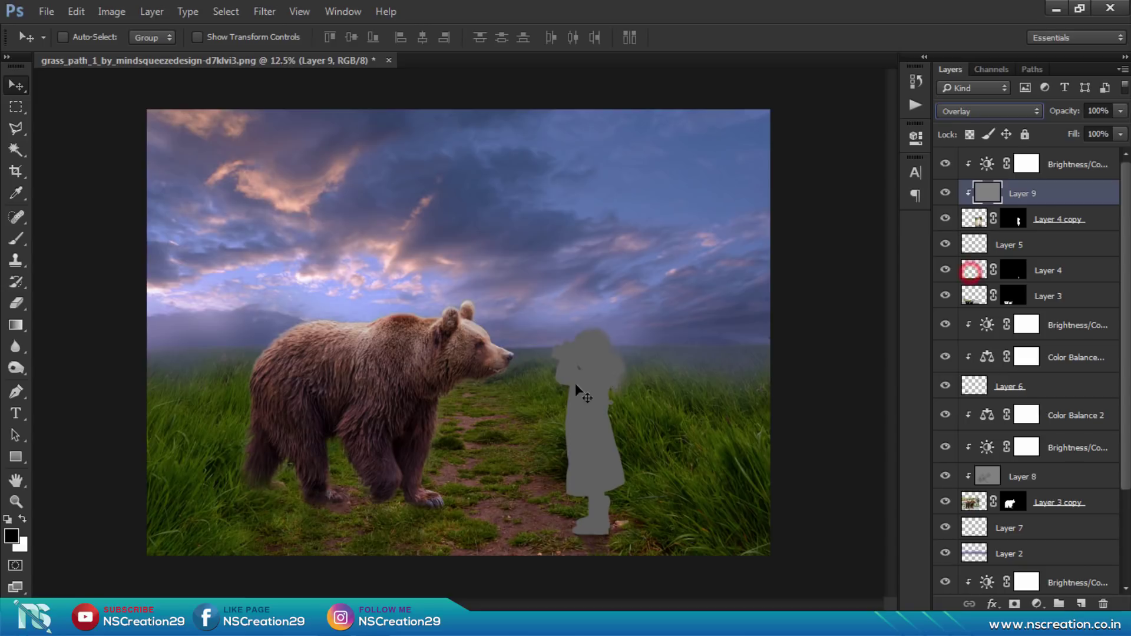
Step: Shade the girl's dress, hair and boots with a 500 px toning brush
click(16, 368)
key(bracketleft)
key(bracketleft)
key(bracketleft)
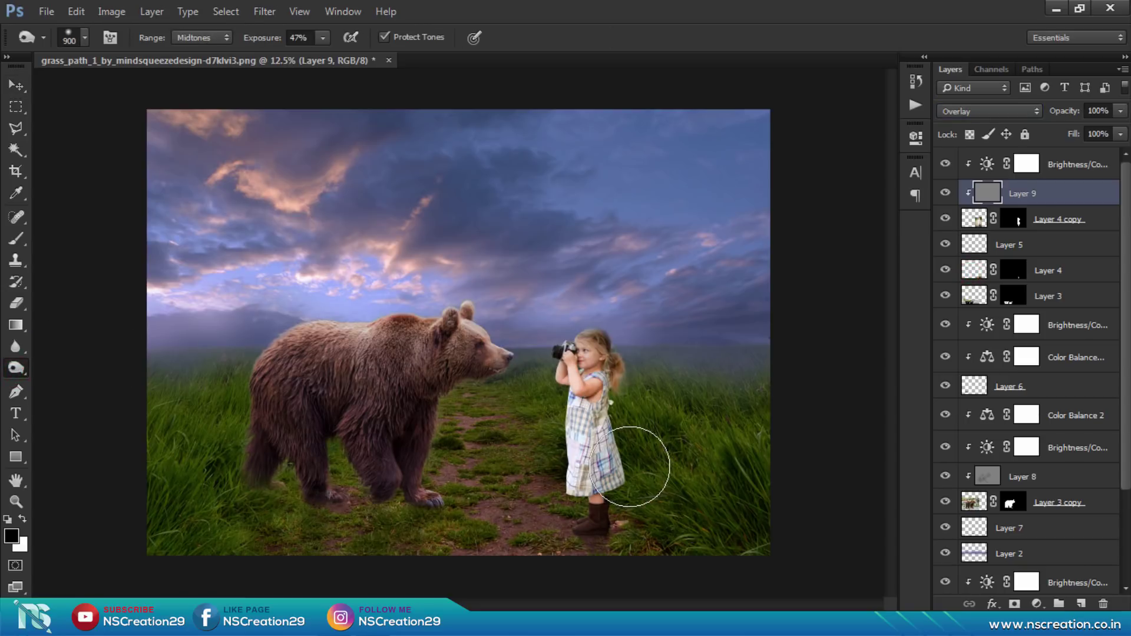
mouse_move(590, 473)
mouse_down()
mouse_move(612, 420)
mouse_move(589, 365)
mouse_up()
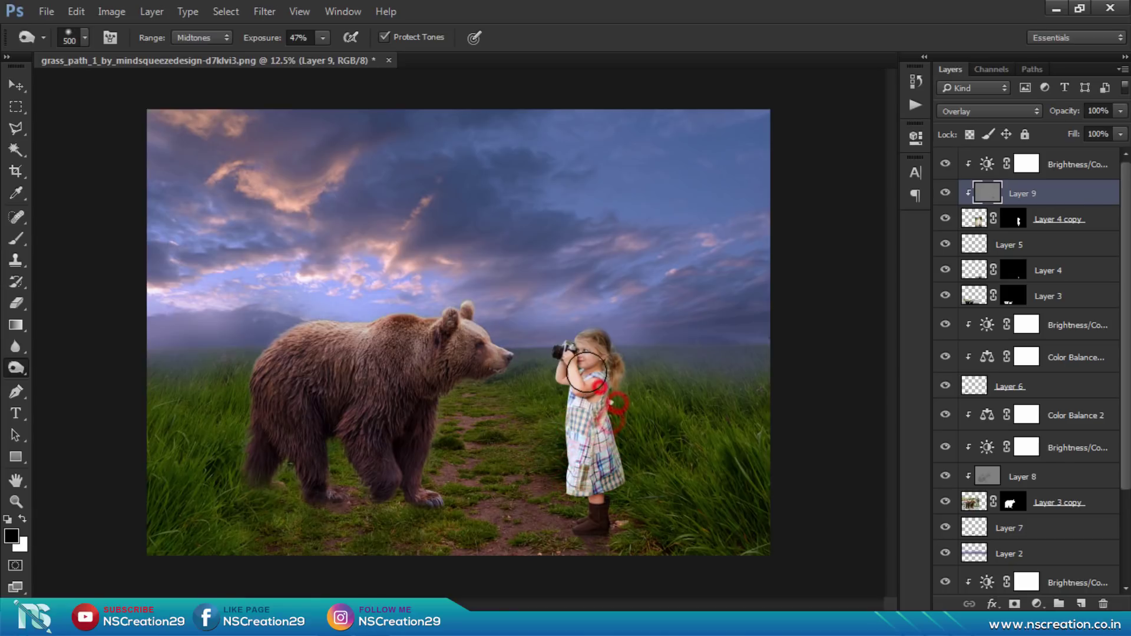
drag(601, 413, 584, 365)
mouse_move(575, 471)
mouse_down()
mouse_move(574, 372)
mouse_move(595, 358)
mouse_move(639, 379)
mouse_up()
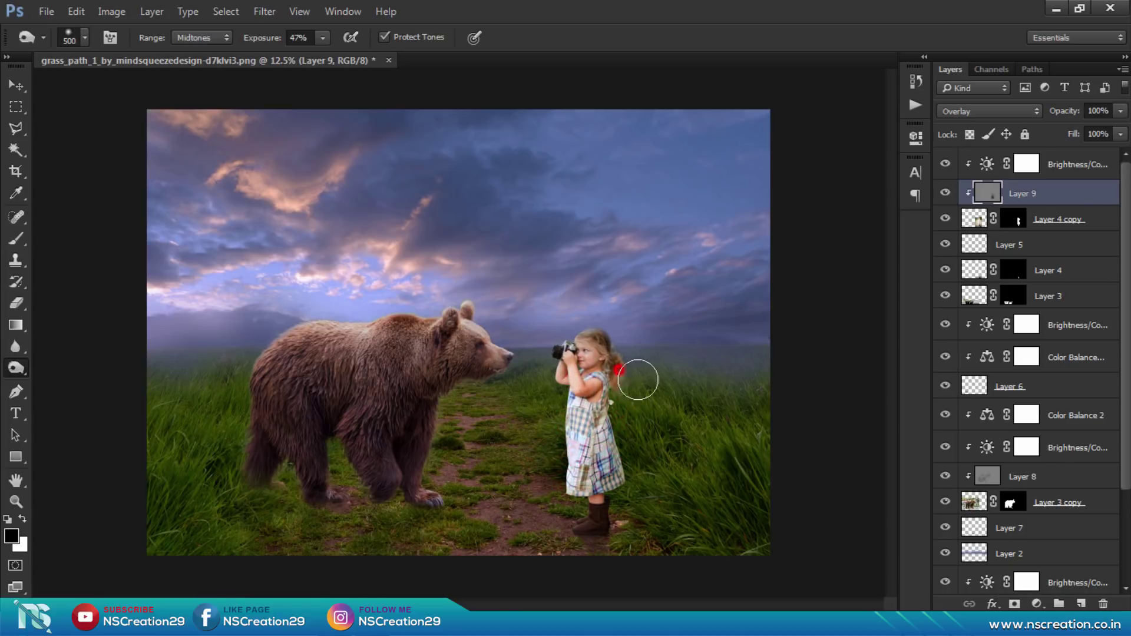
mouse_move(581, 424)
mouse_down()
mouse_move(581, 499)
mouse_move(598, 524)
mouse_up()
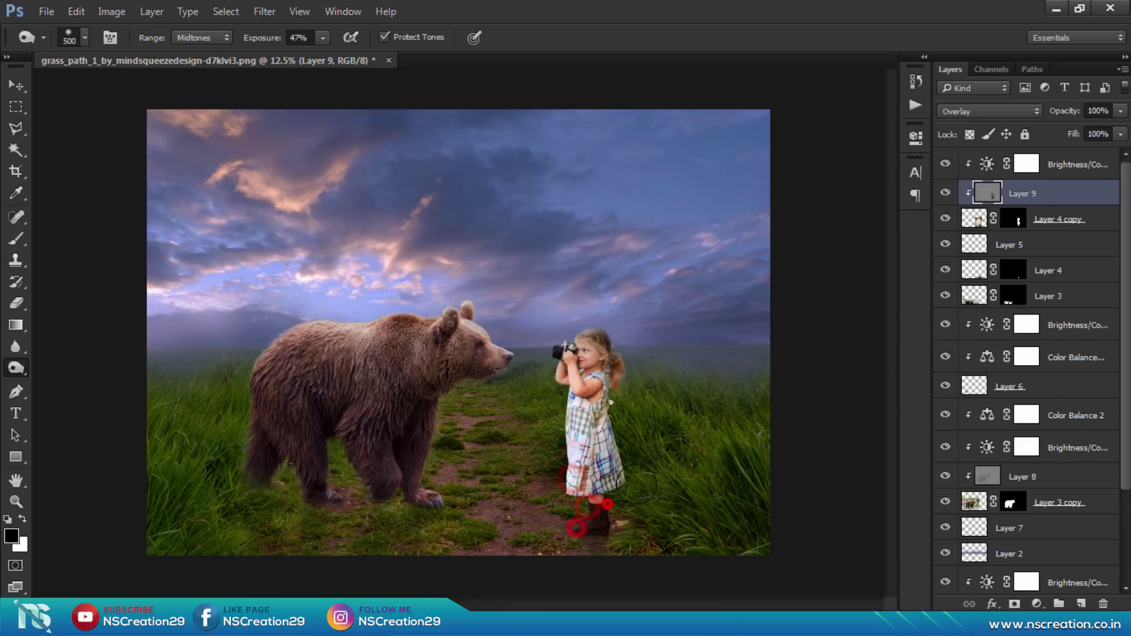
drag(576, 451, 563, 359)
click(628, 375)
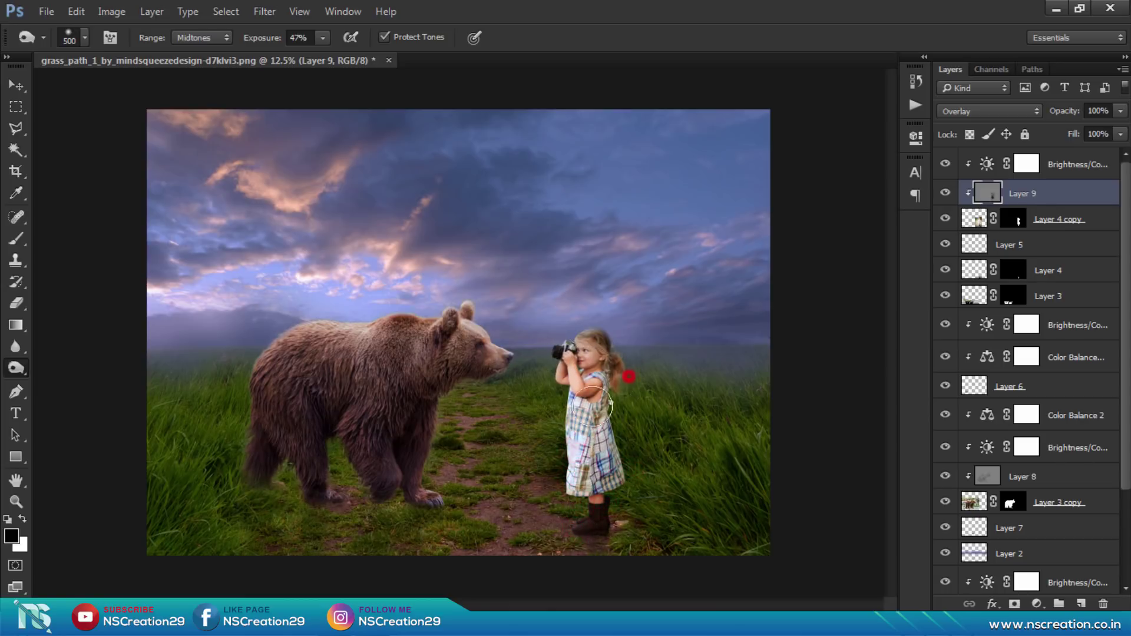
Step: Brighten the area around the girl's camera with the Dodge tool
right_click(15, 369)
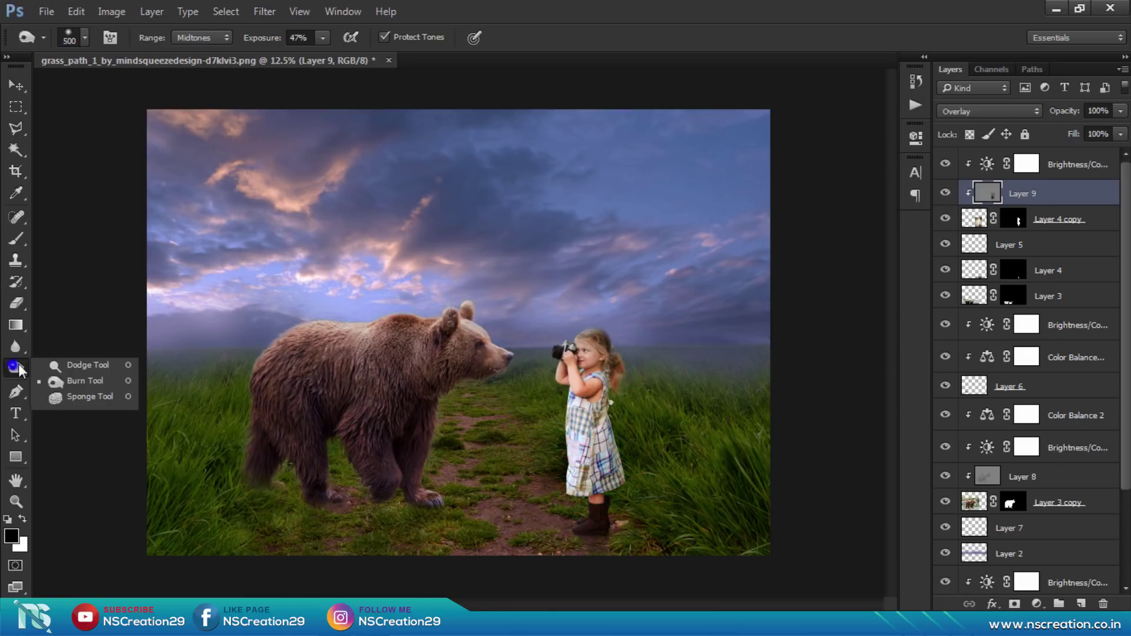
click(89, 364)
click(572, 336)
drag(572, 336, 559, 342)
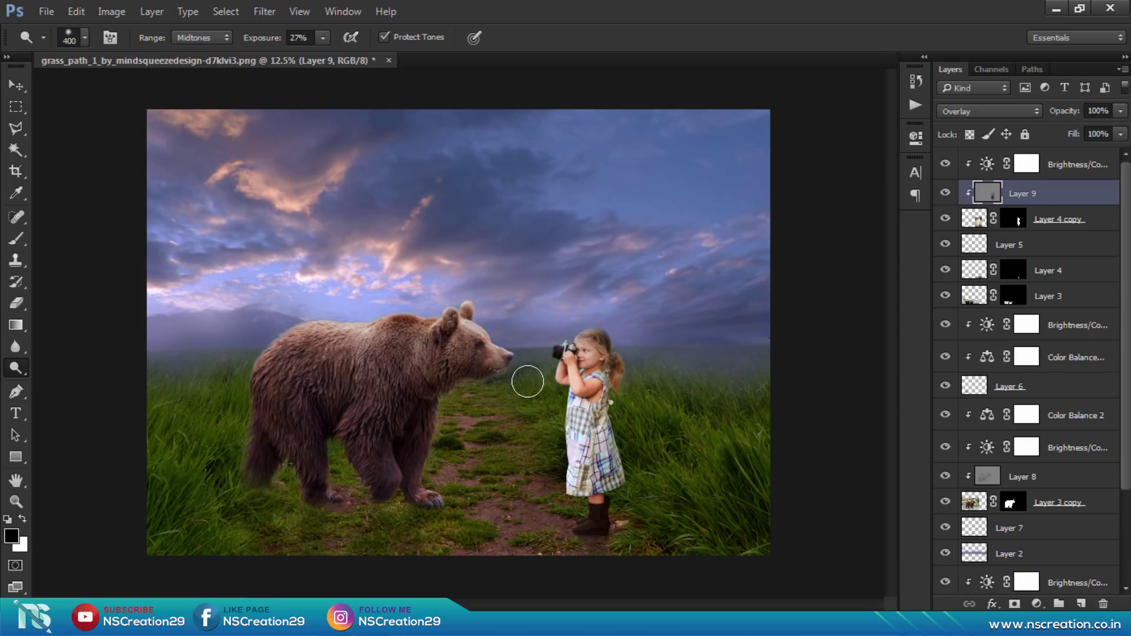
click(550, 348)
click(14, 85)
click(679, 356)
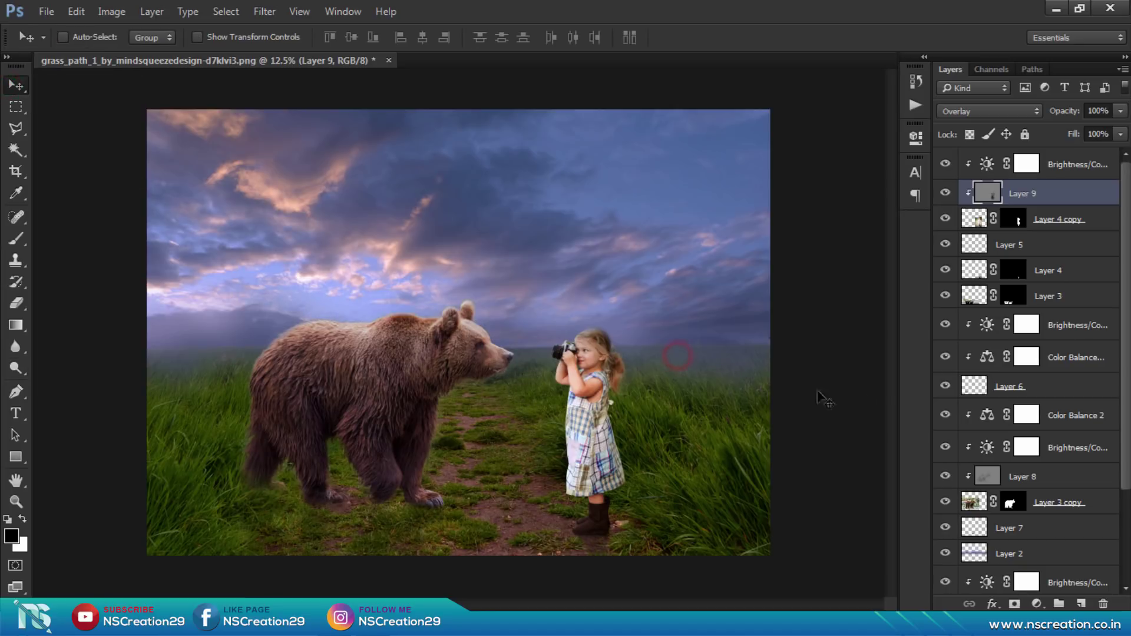
Step: Add a Hue/Saturation layer above the top Brightness/Contrast layer with saturation -12
click(1069, 165)
click(1036, 605)
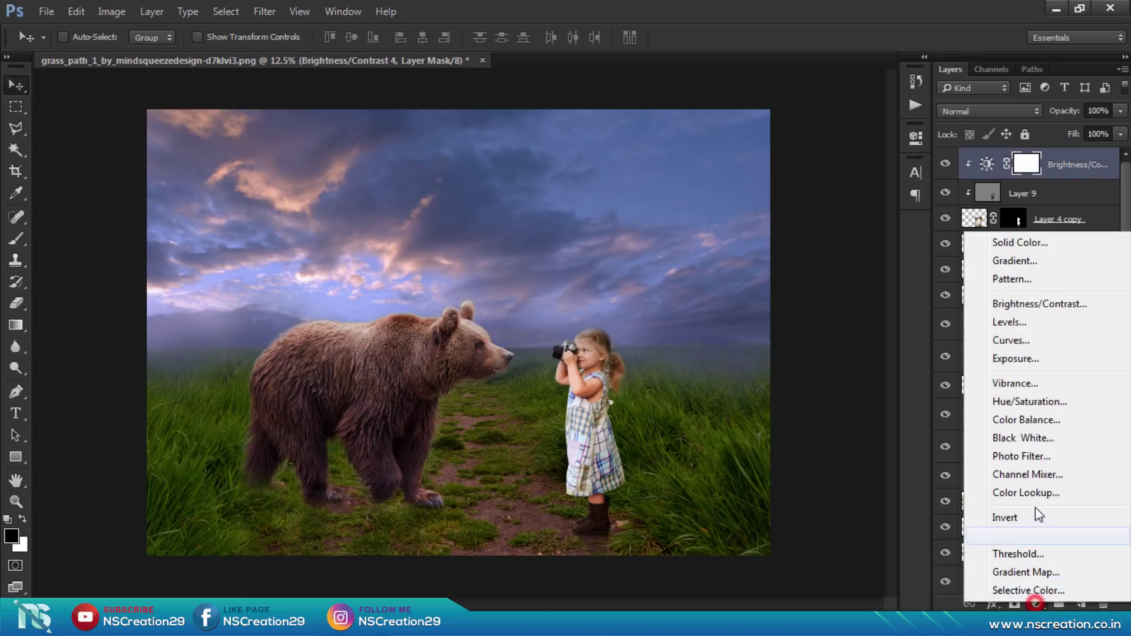
click(1028, 401)
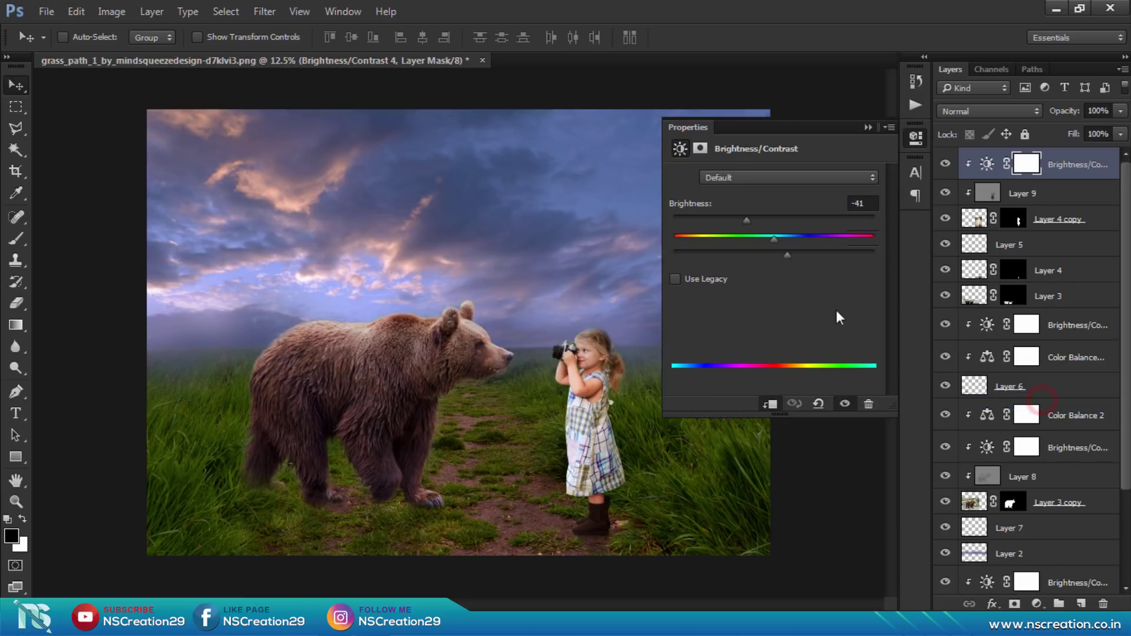
click(775, 273)
drag(775, 274, 765, 273)
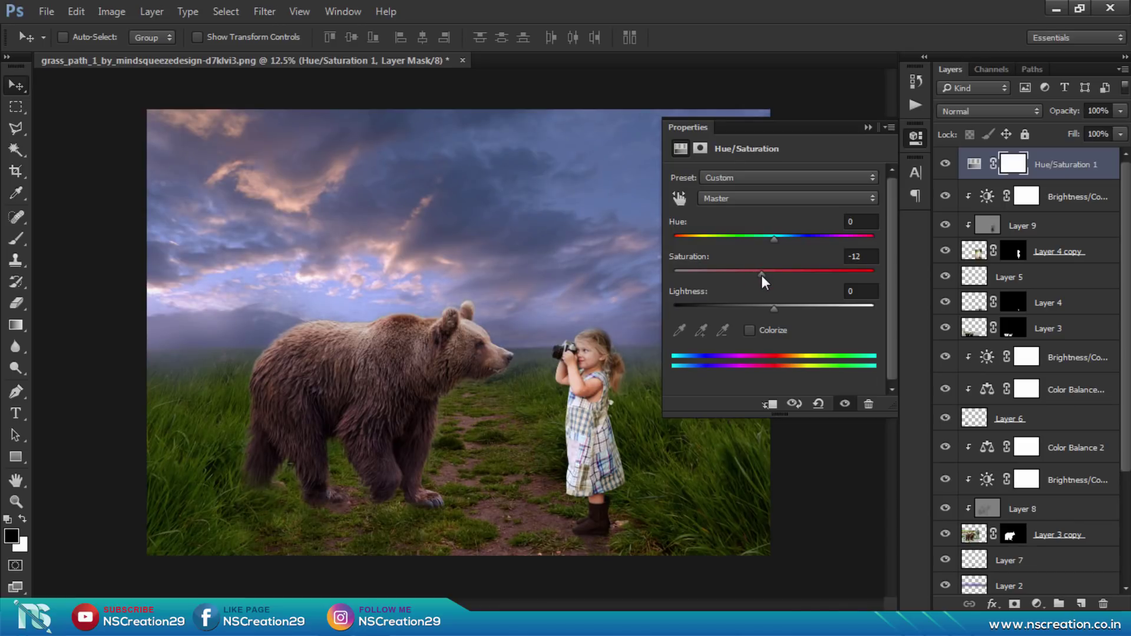
click(867, 129)
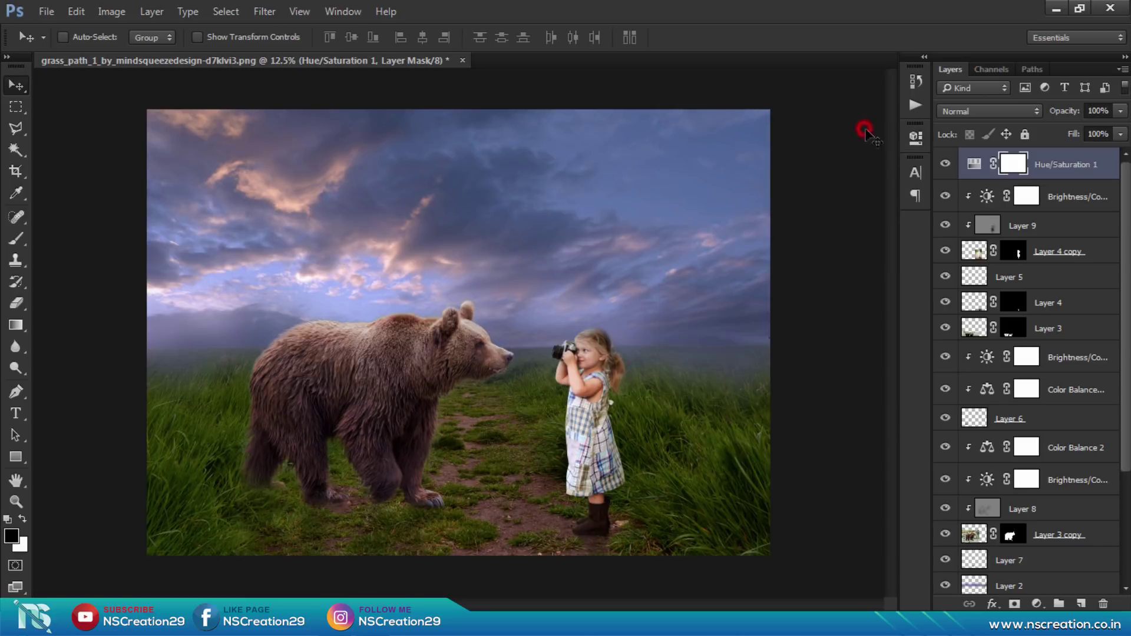
click(971, 253)
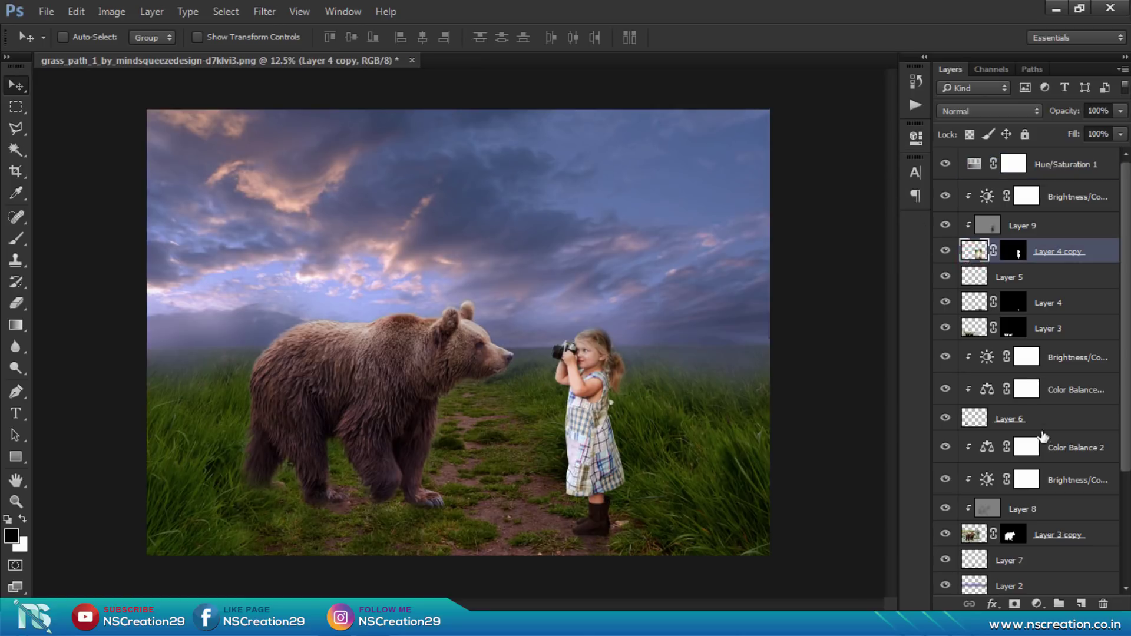
Step: On a new layer clipped to Layer 4 copy, paint soft black over the girl's lower dress at 40% opacity
click(1082, 604)
key(ctrl+alt+g)
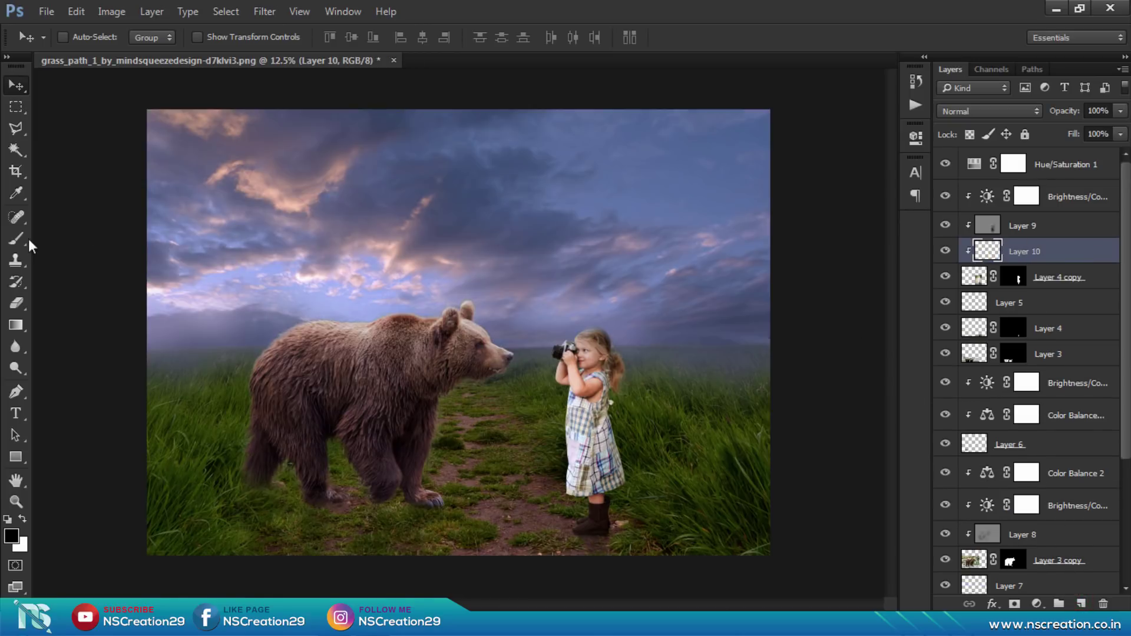
click(18, 240)
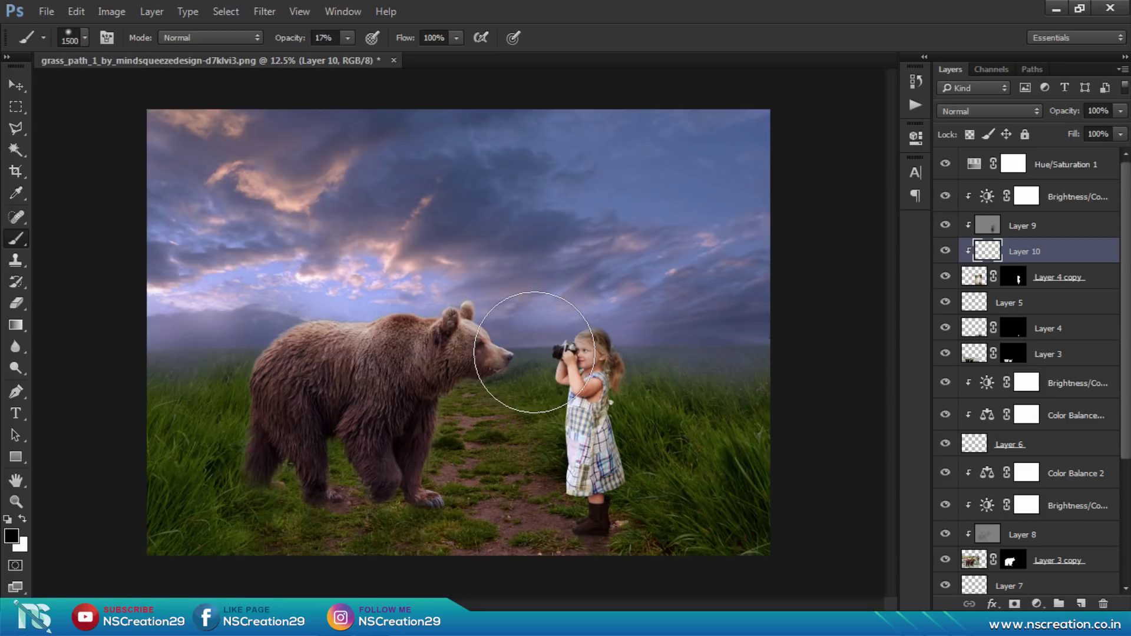
key(bracketleft)
key(bracketleft)
key(bracketleft)
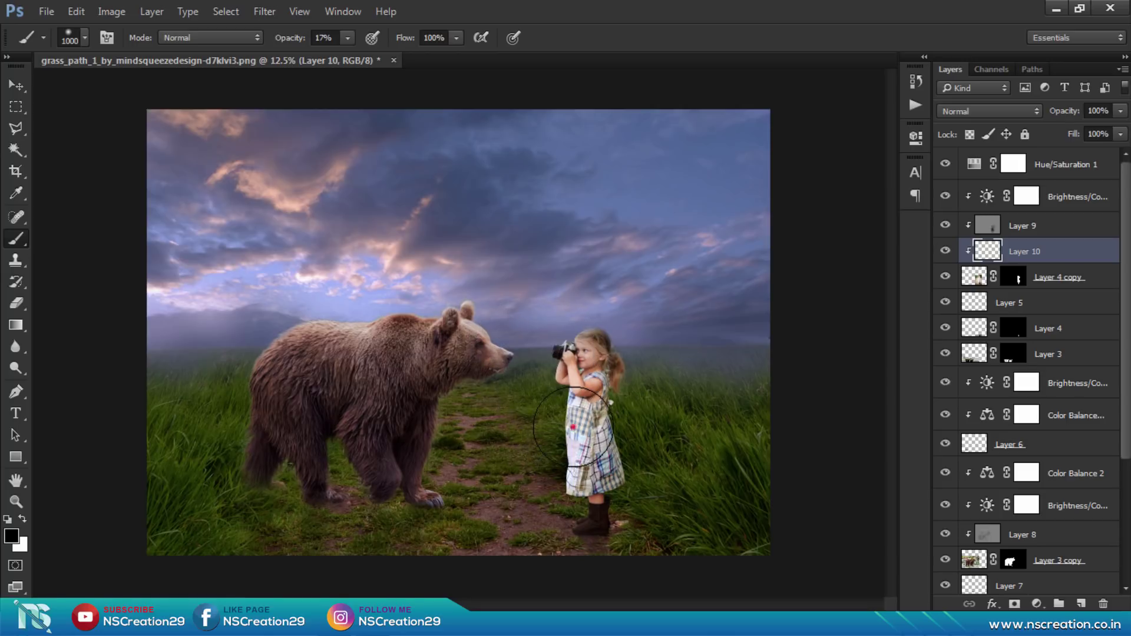
key(bracketleft)
drag(571, 469, 588, 477)
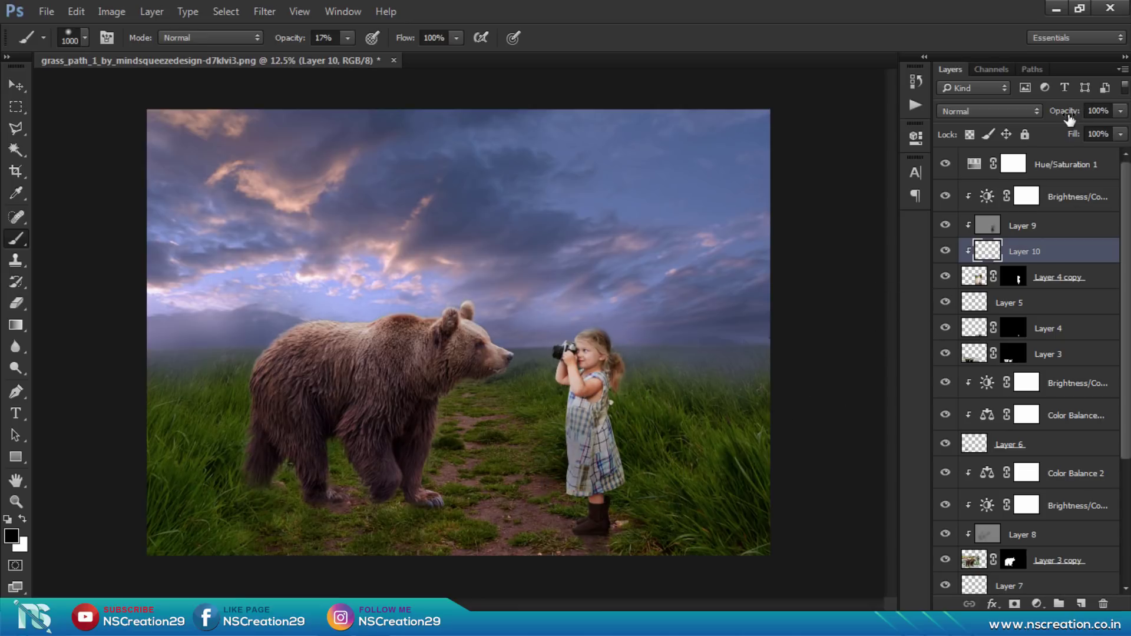
drag(1069, 120, 1020, 121)
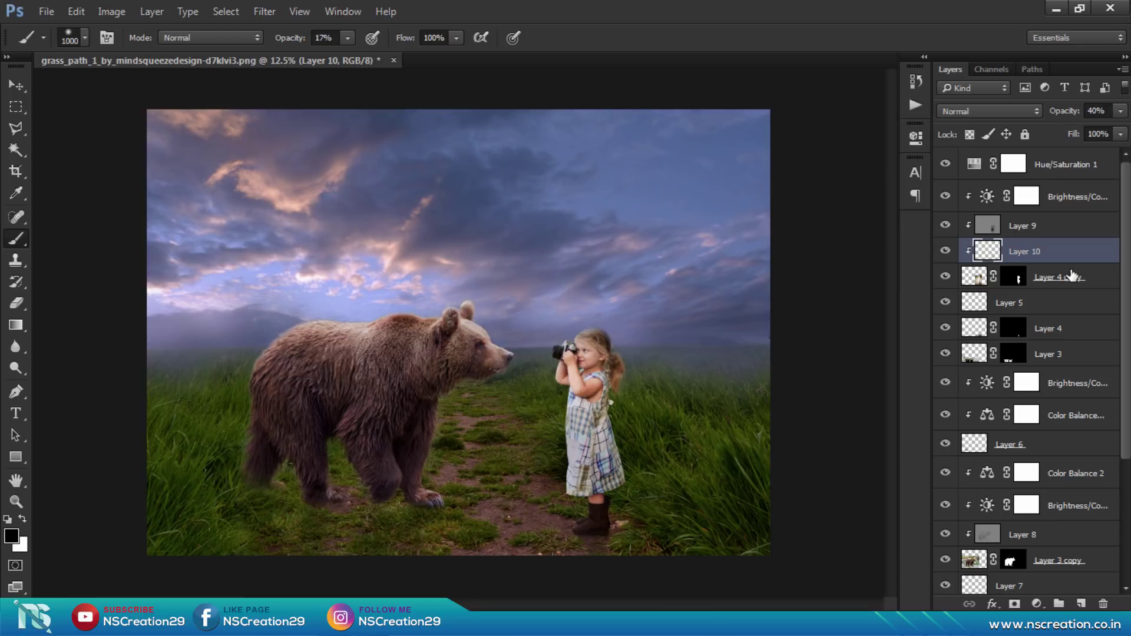
Step: Add a new empty Layer 11 above Hue/Saturation 1 at the top of the stack
drag(1125, 277, 1126, 403)
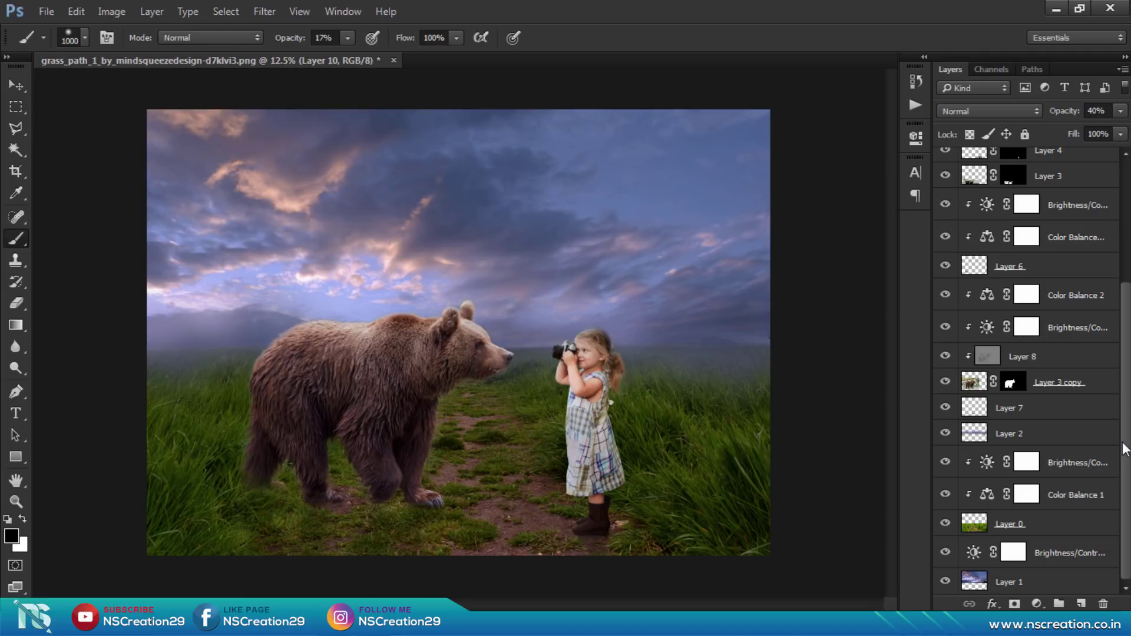
drag(1126, 427, 1126, 247)
click(1068, 171)
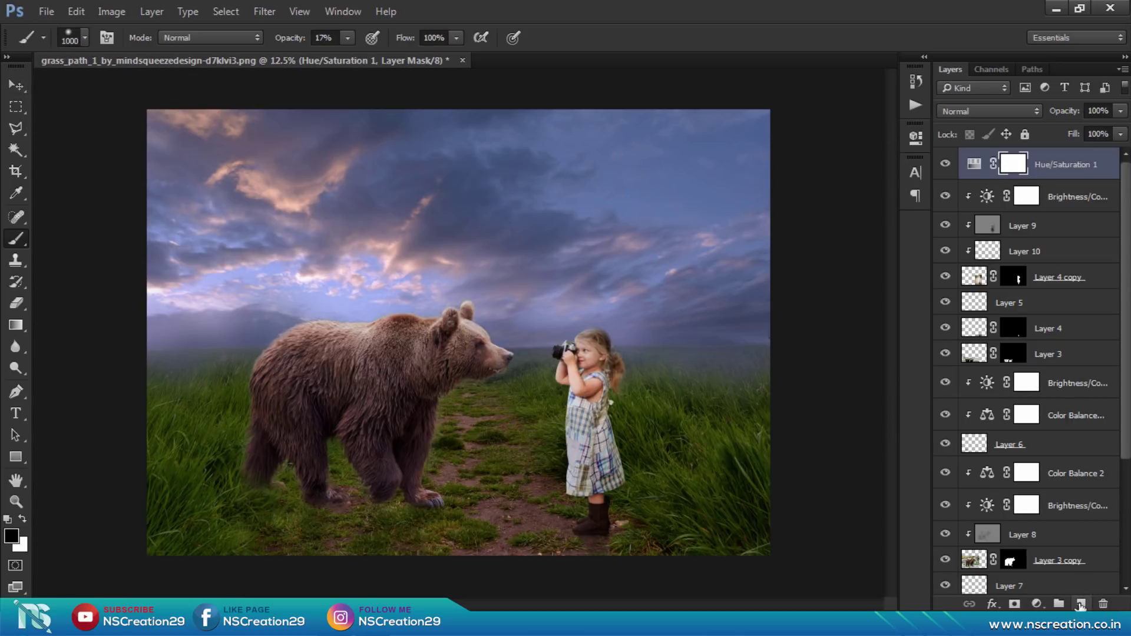
key(ctrl+shift+alt+n)
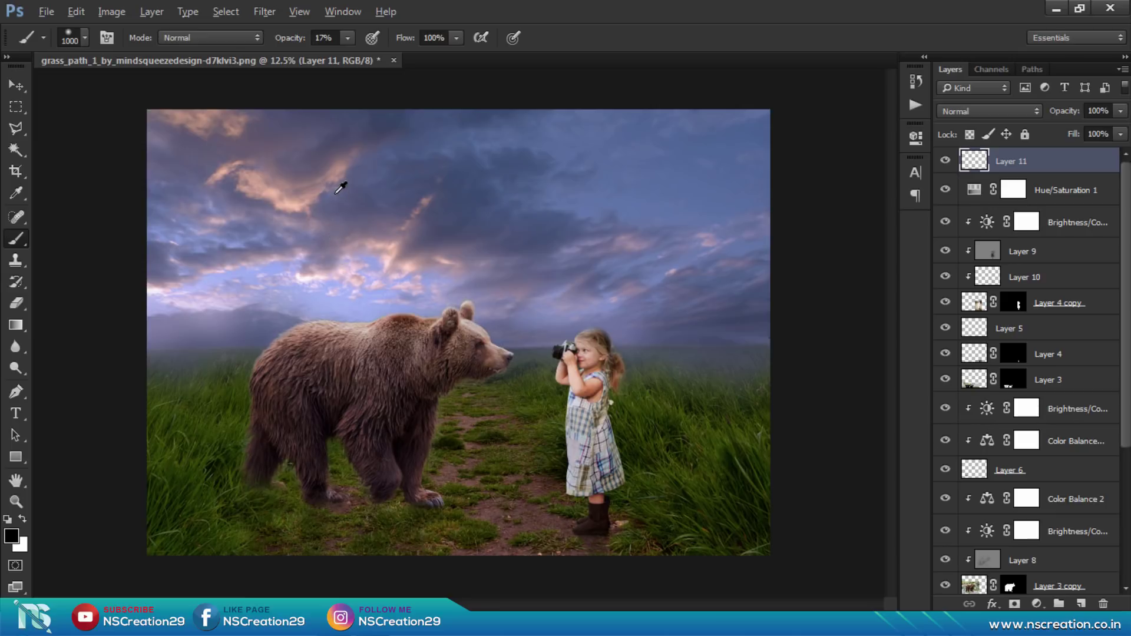
Step: Sample the sky's light blue and paint a 2000 px, 100% opacity glow over the upper-left sky
alt+click(277, 266)
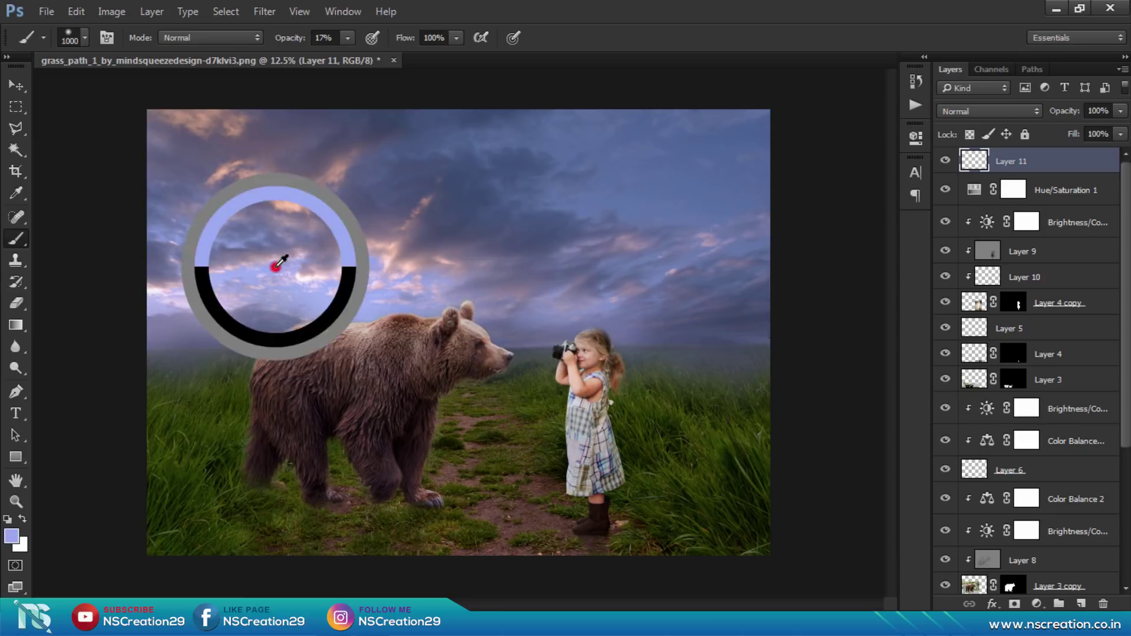
key(bracketright)
key(bracketright)
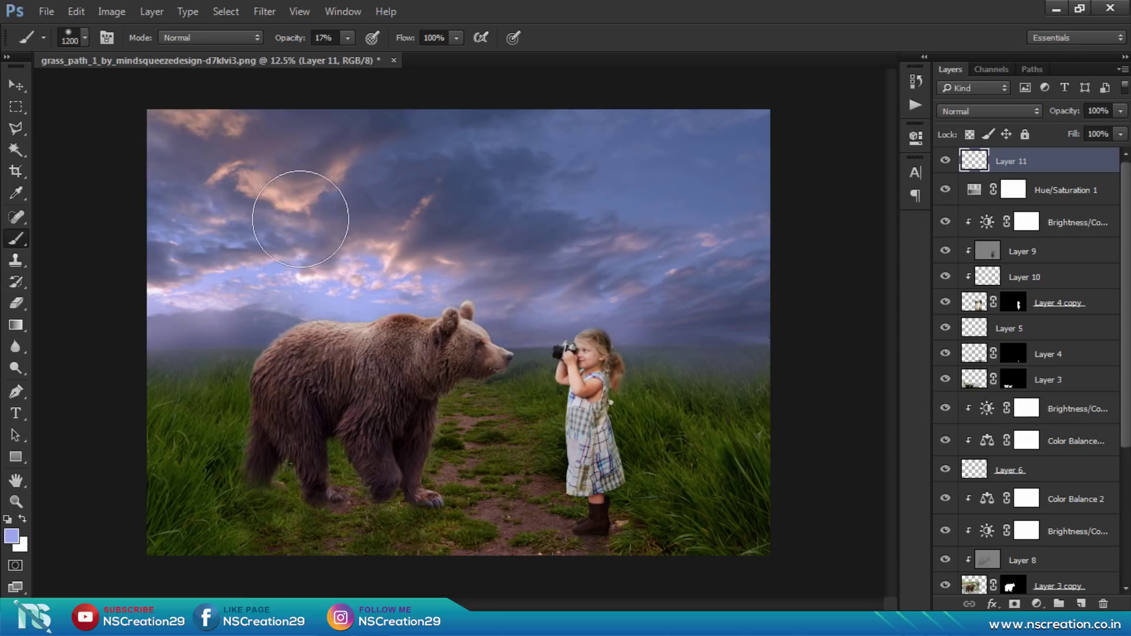
key(bracketright)
key(bracketright)
key(bracketright)
key(bracketright)
key(bracketright)
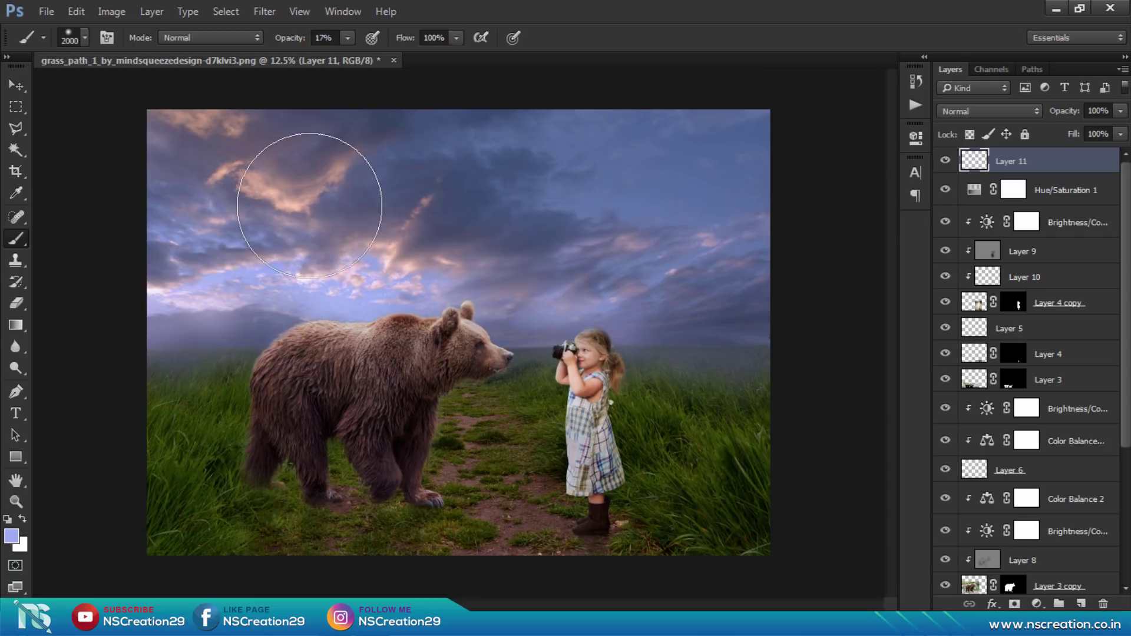
click(309, 205)
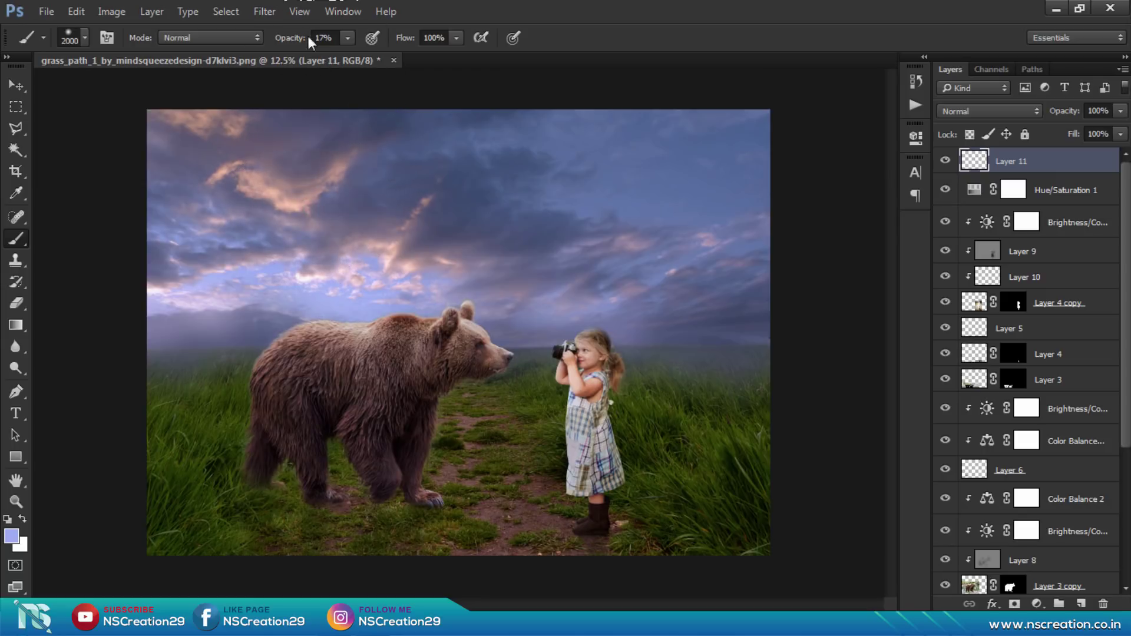
drag(289, 47, 337, 44)
click(298, 198)
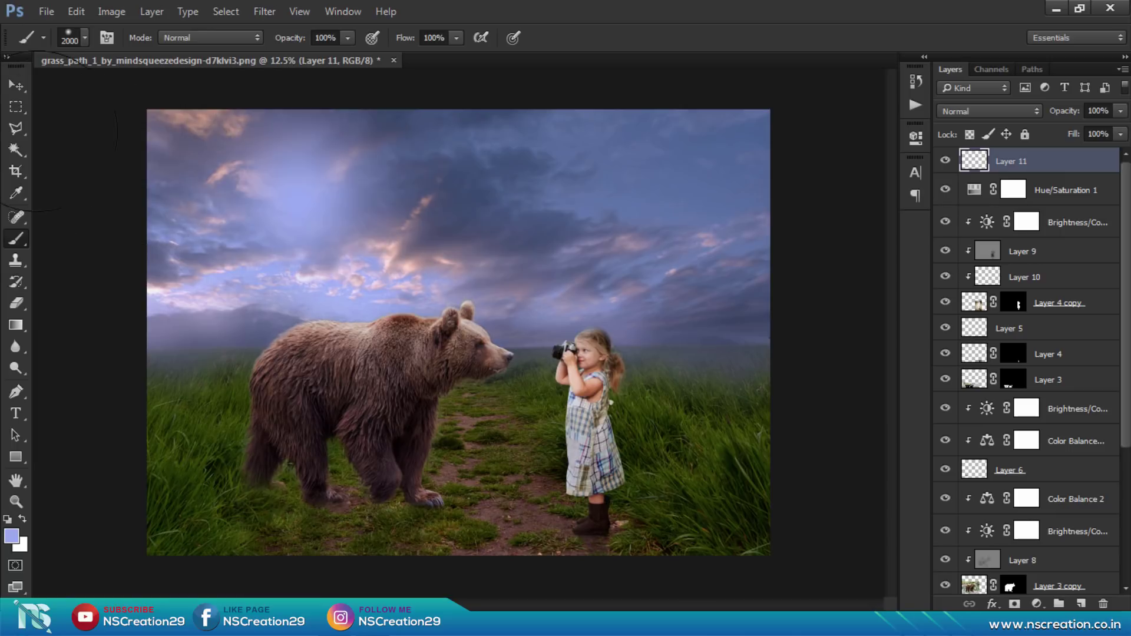
Step: Set Layer 11 to Screen blend, enlarge the glow to about 166%, and lower its opacity to 80%
click(13, 89)
click(1018, 112)
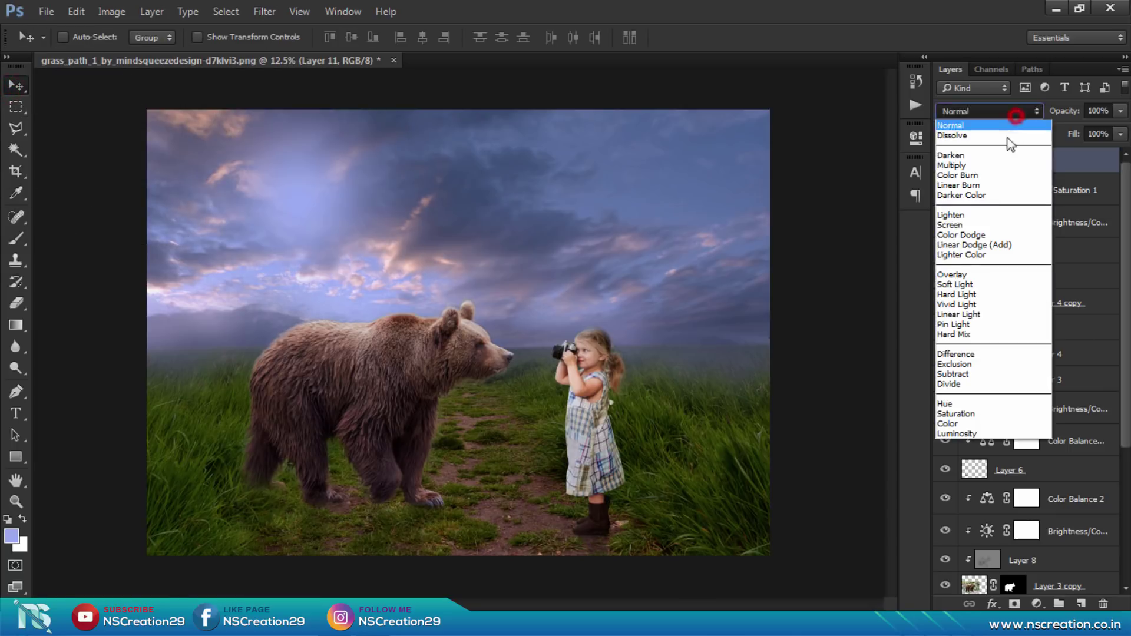
click(975, 225)
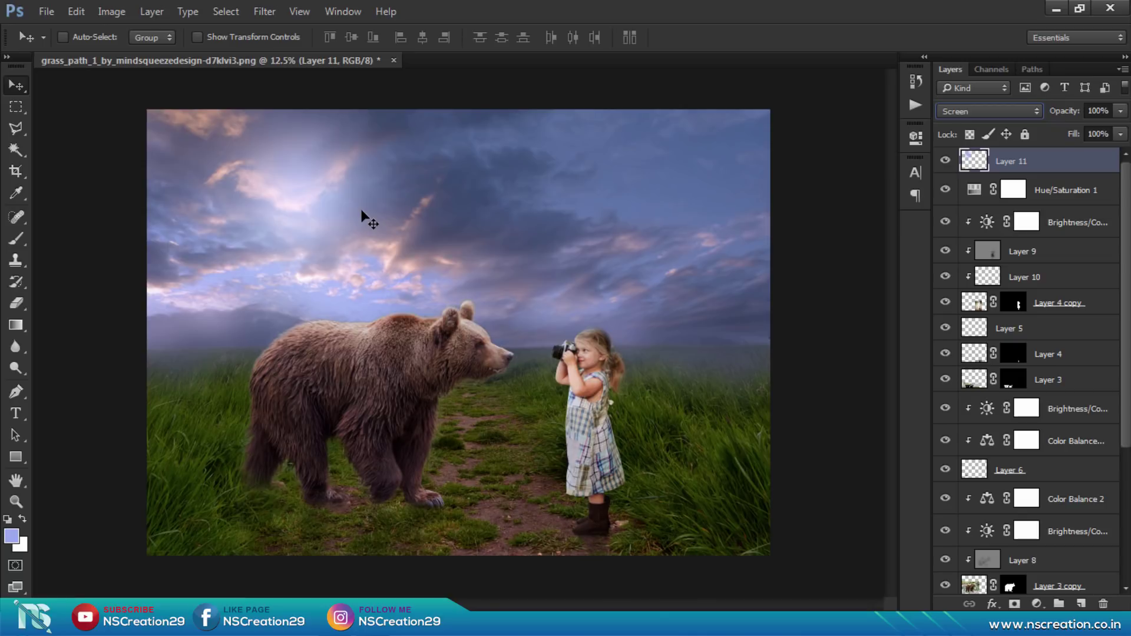
key(ctrl)
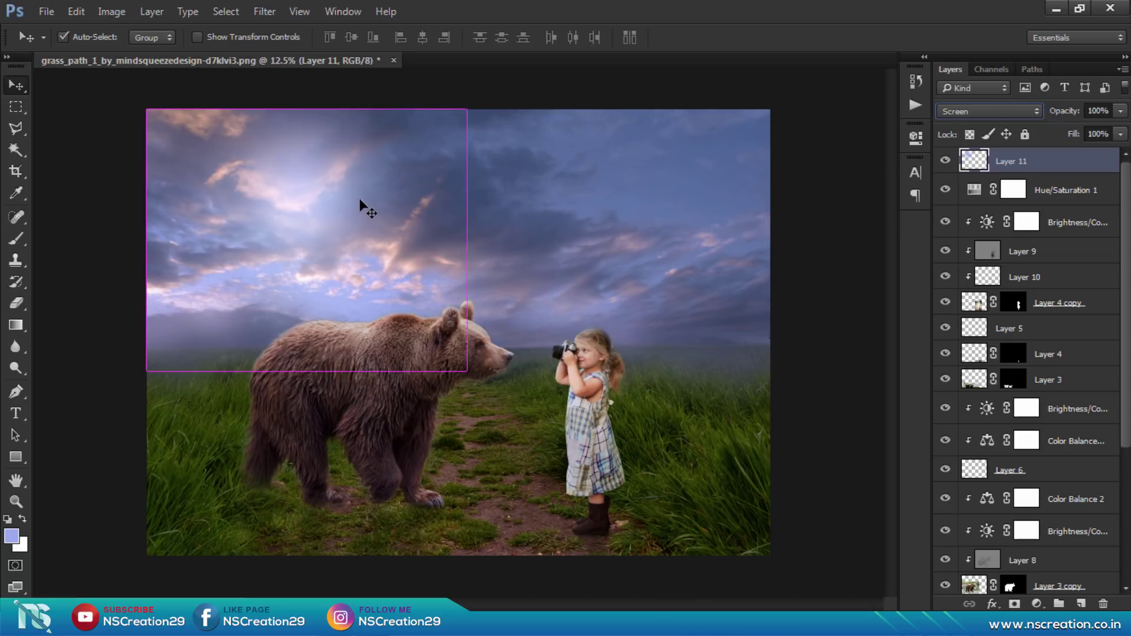
key(ctrl+t)
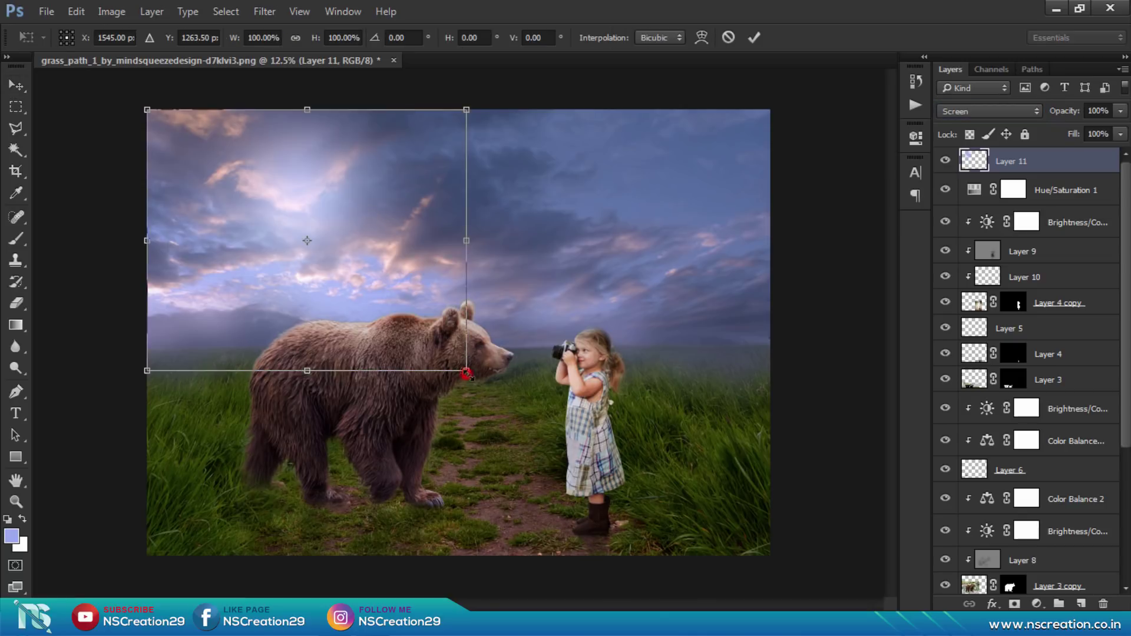
drag(467, 372, 608, 415)
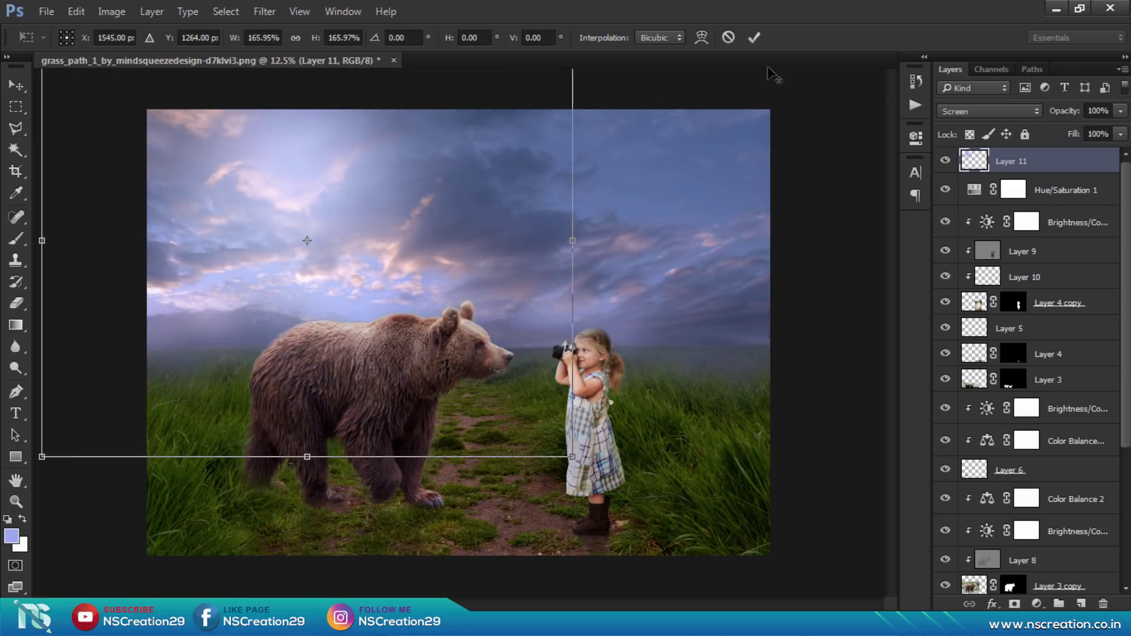
click(752, 38)
drag(1061, 111, 1042, 117)
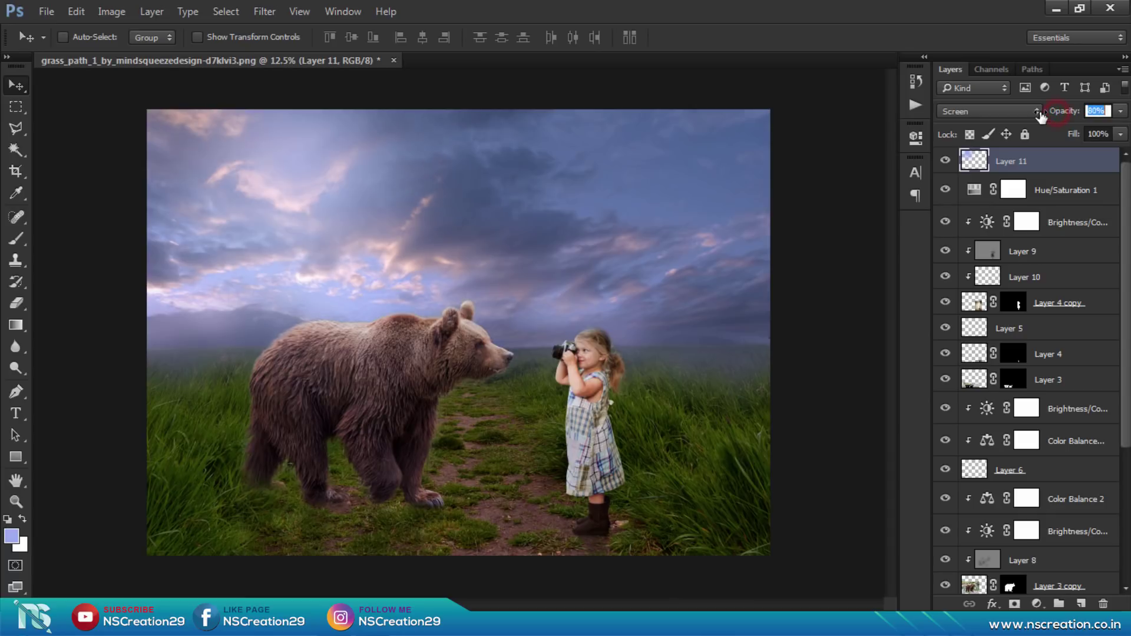
click(338, 199)
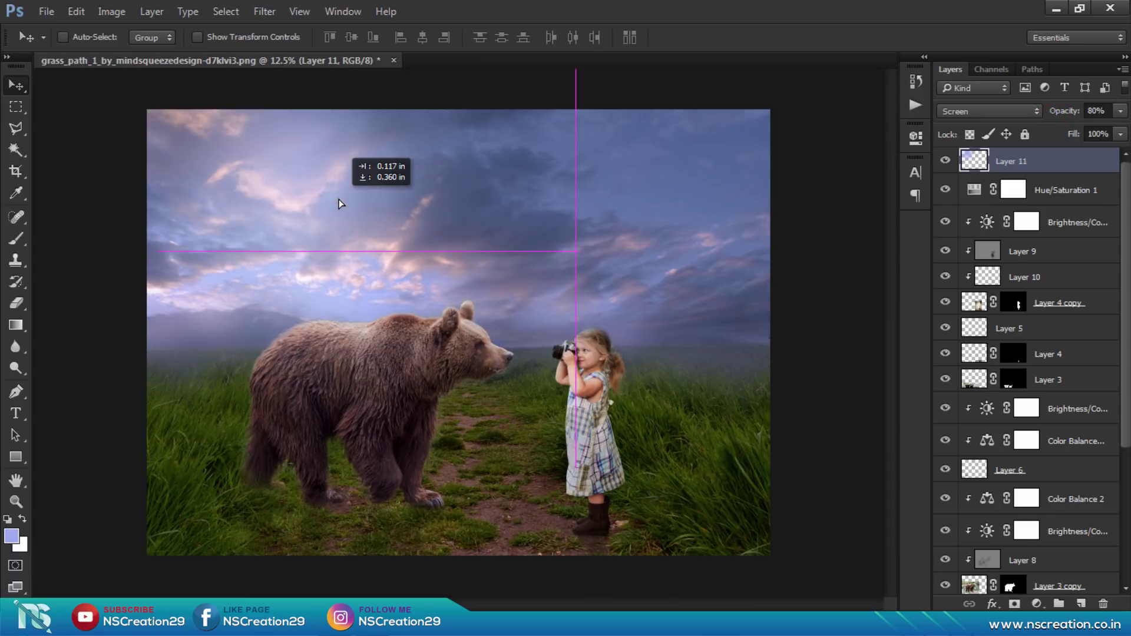
click(646, 273)
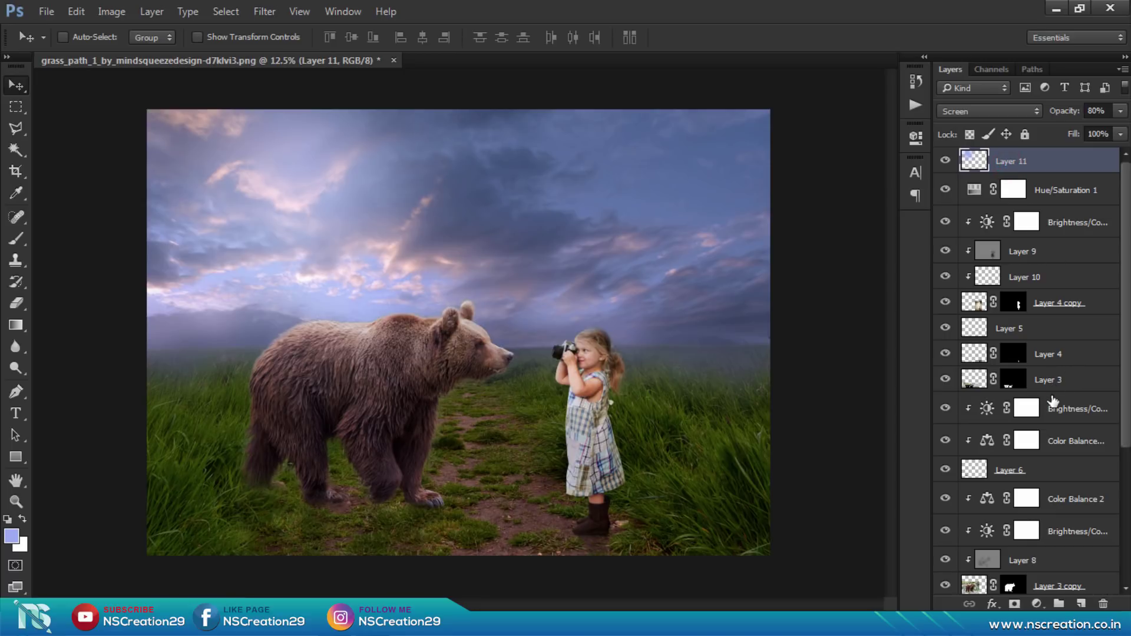
Step: Add a Color Lookup adjustment using FoggyNight.3DL in Normal mode at 20% opacity
click(1036, 604)
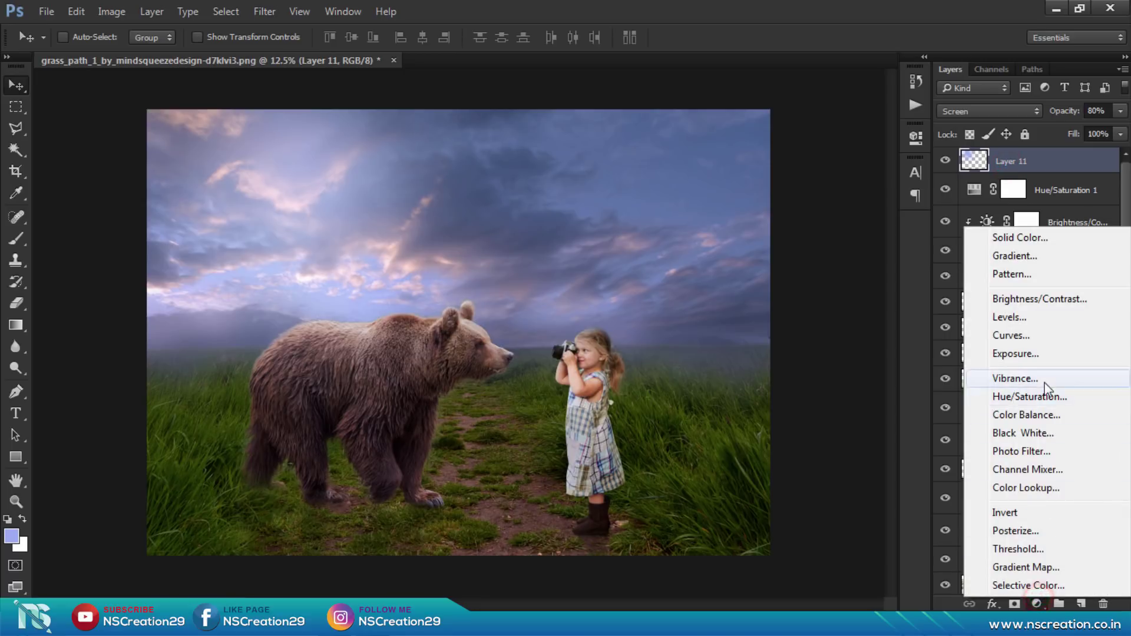
click(1037, 493)
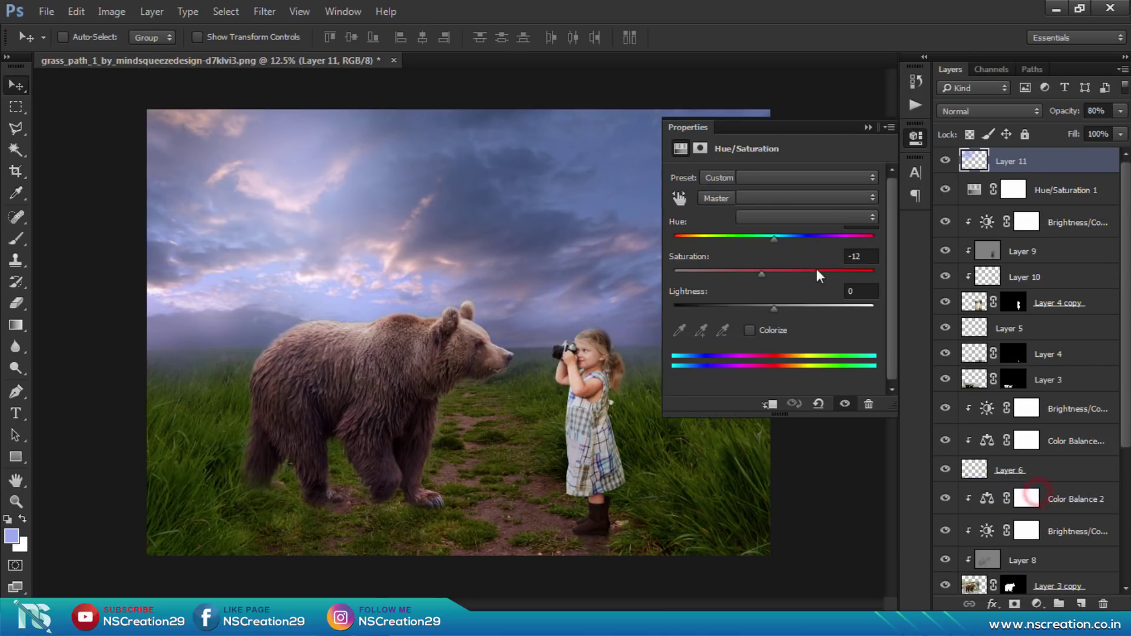
click(791, 179)
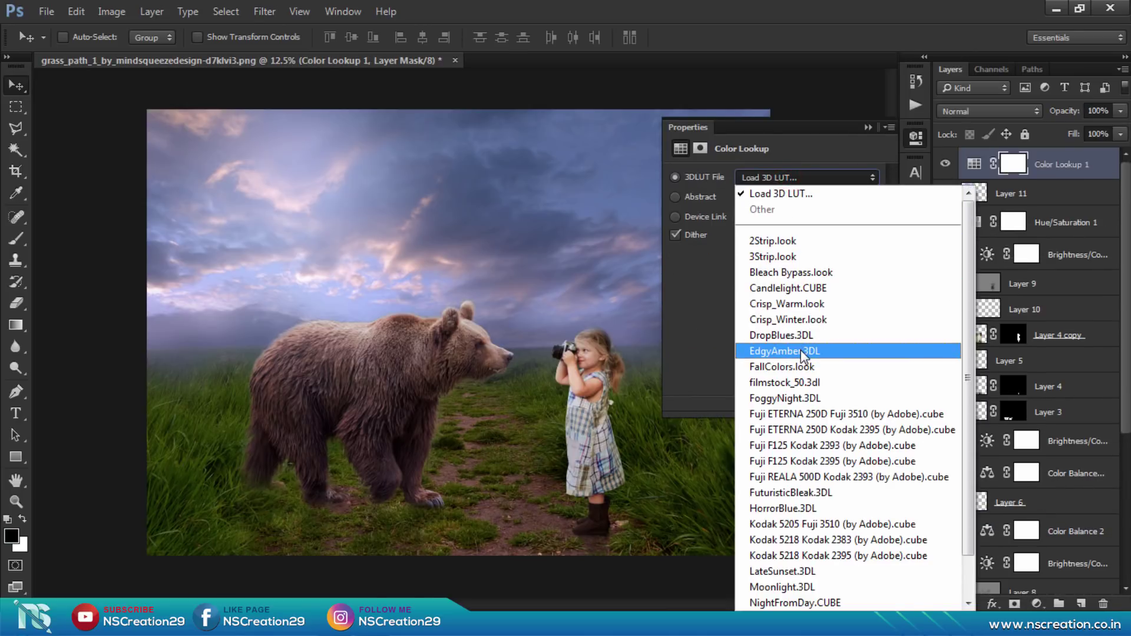
click(795, 398)
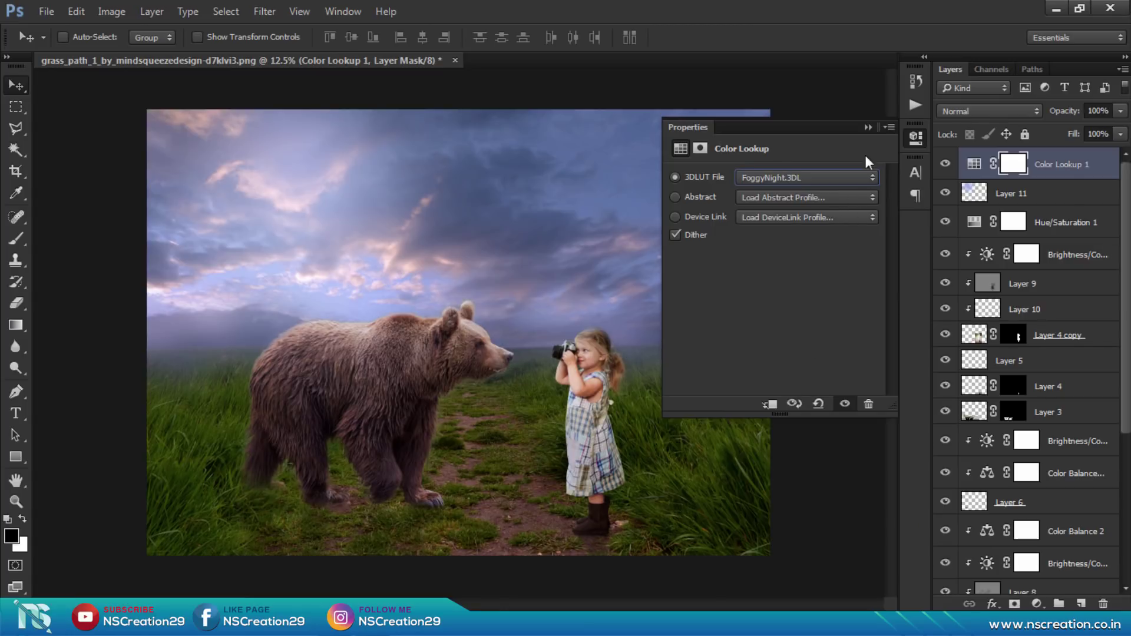
click(868, 128)
click(999, 111)
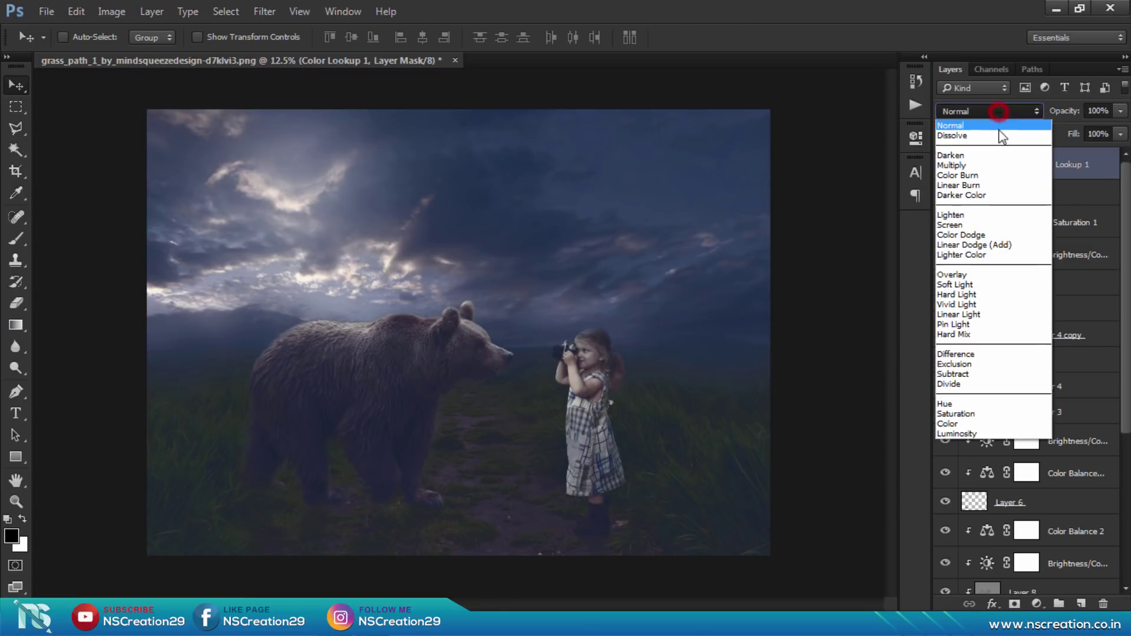
click(998, 114)
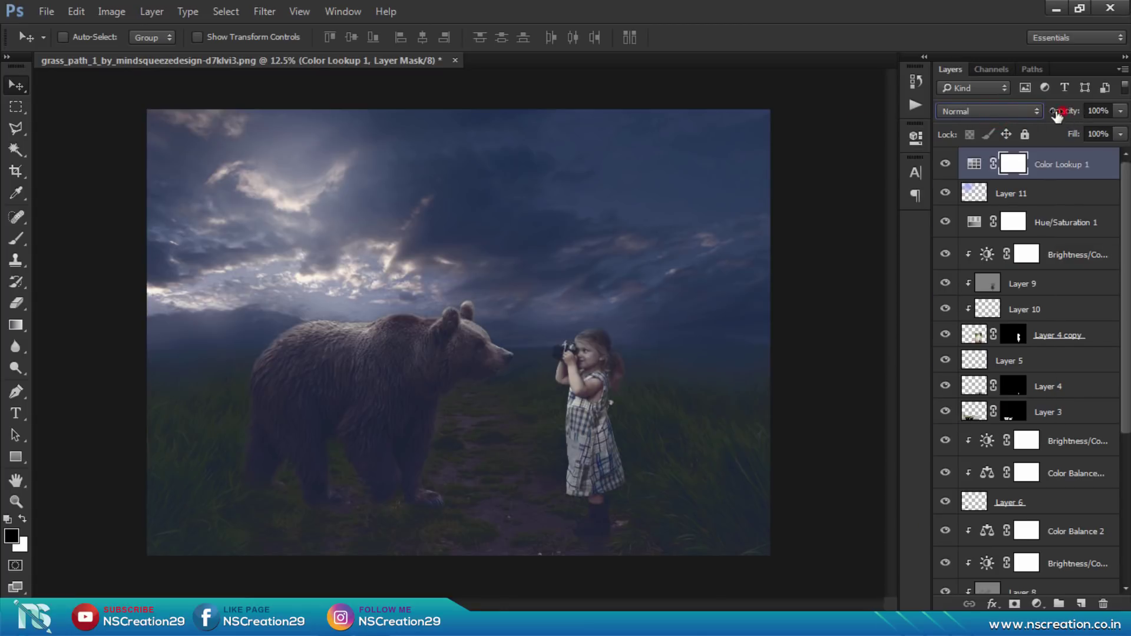
drag(1065, 112, 998, 115)
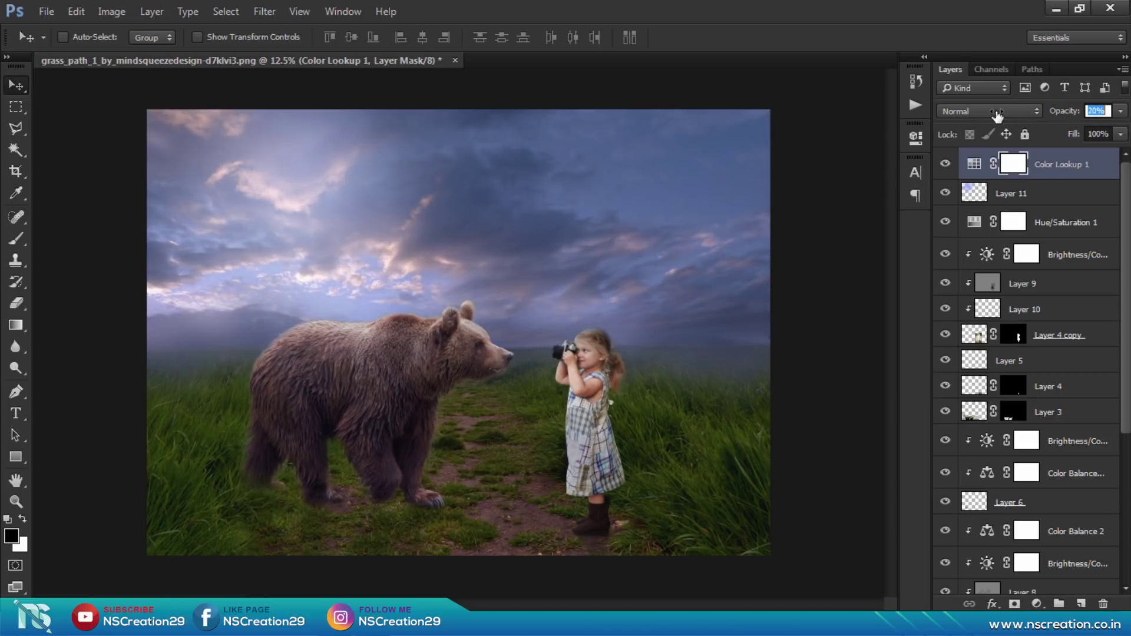
Step: Toggle the lookup to compare, then stamp all visible layers into merged Layer 12
click(948, 165)
click(946, 164)
key(ctrl+shift+alt+e)
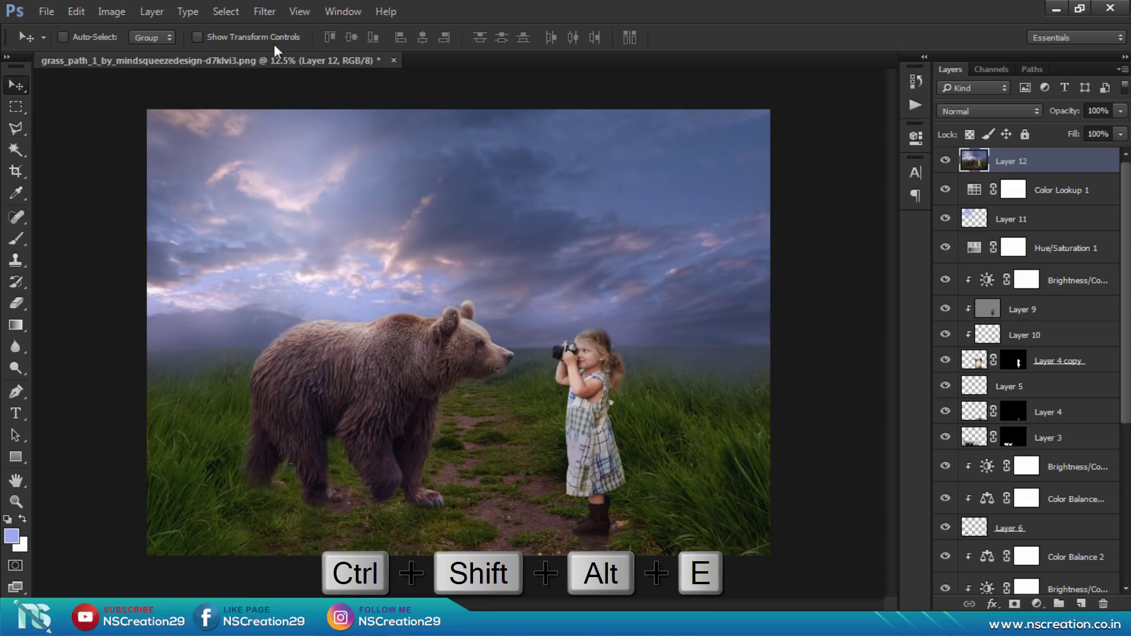
Step: In the Camera Raw Filter, set Temperature and Tint to +6 and Exposure to +0.15
click(265, 11)
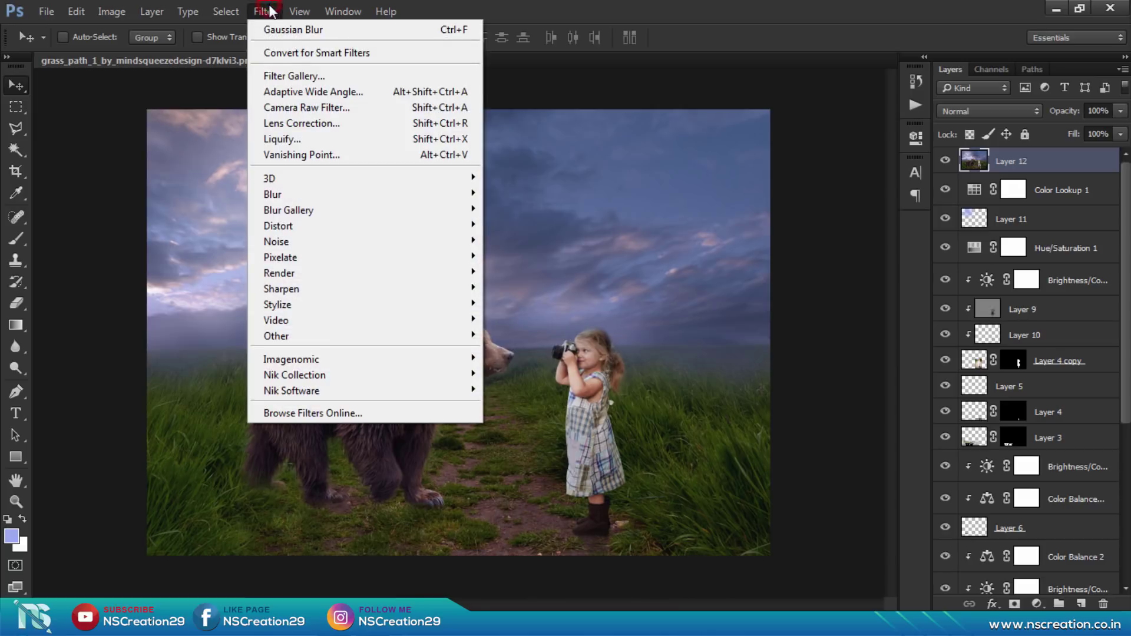
click(318, 108)
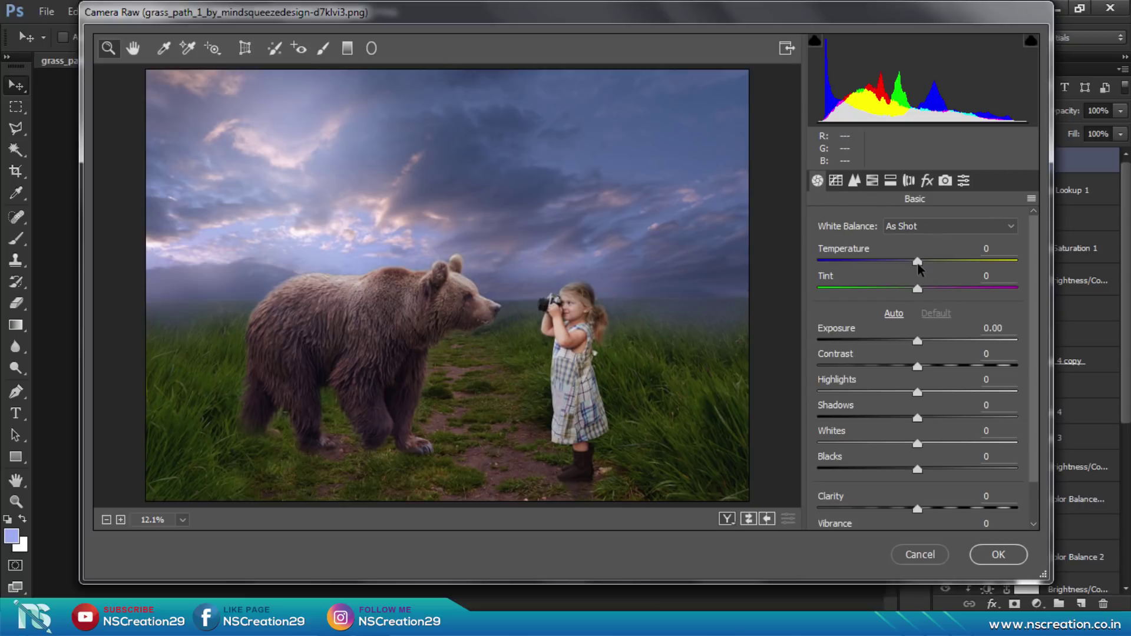
drag(918, 263, 923, 290)
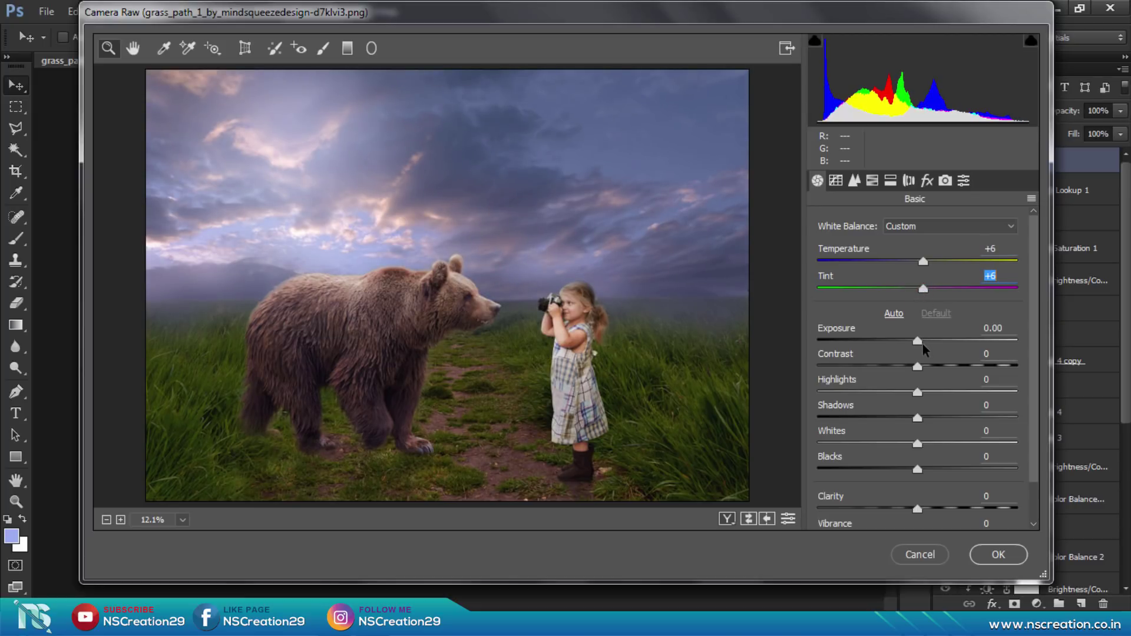
drag(919, 343, 924, 347)
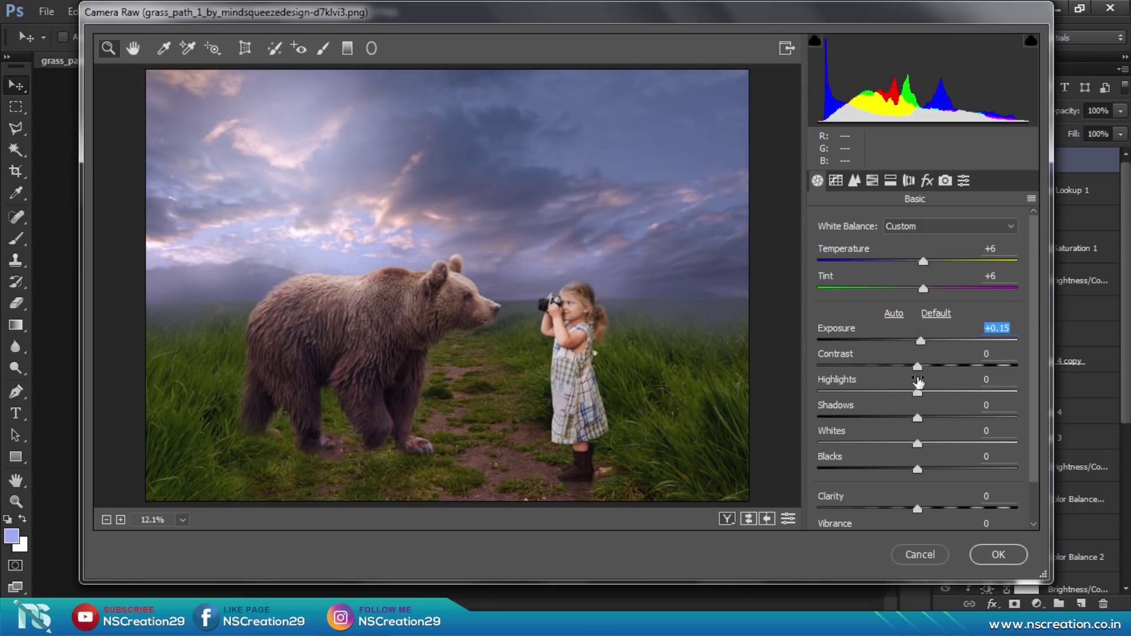
Step: Set Contrast -8, Highlights +18, Shadows +5, Clarity +10 and Vibrance -1
click(918, 367)
drag(918, 366, 937, 395)
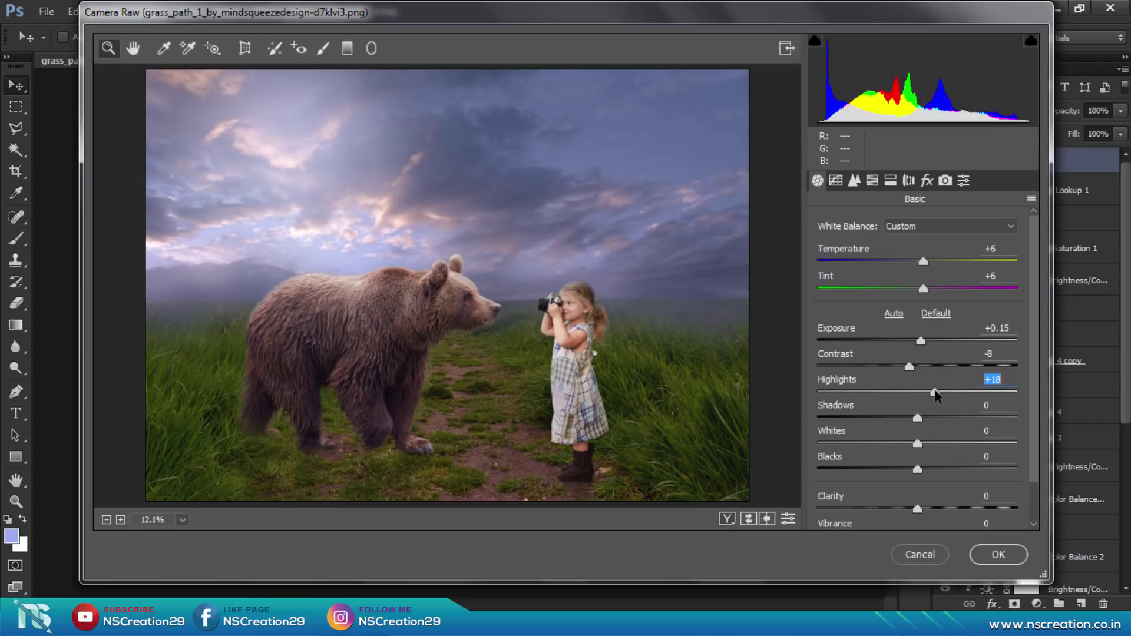
click(919, 417)
drag(926, 421, 924, 425)
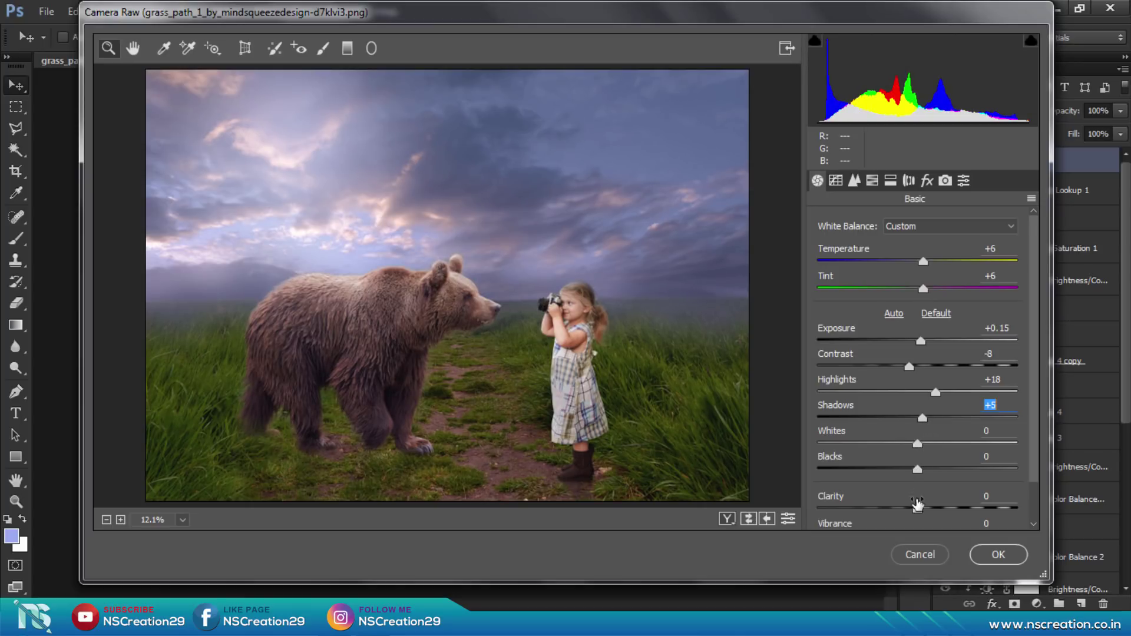
drag(918, 510, 928, 510)
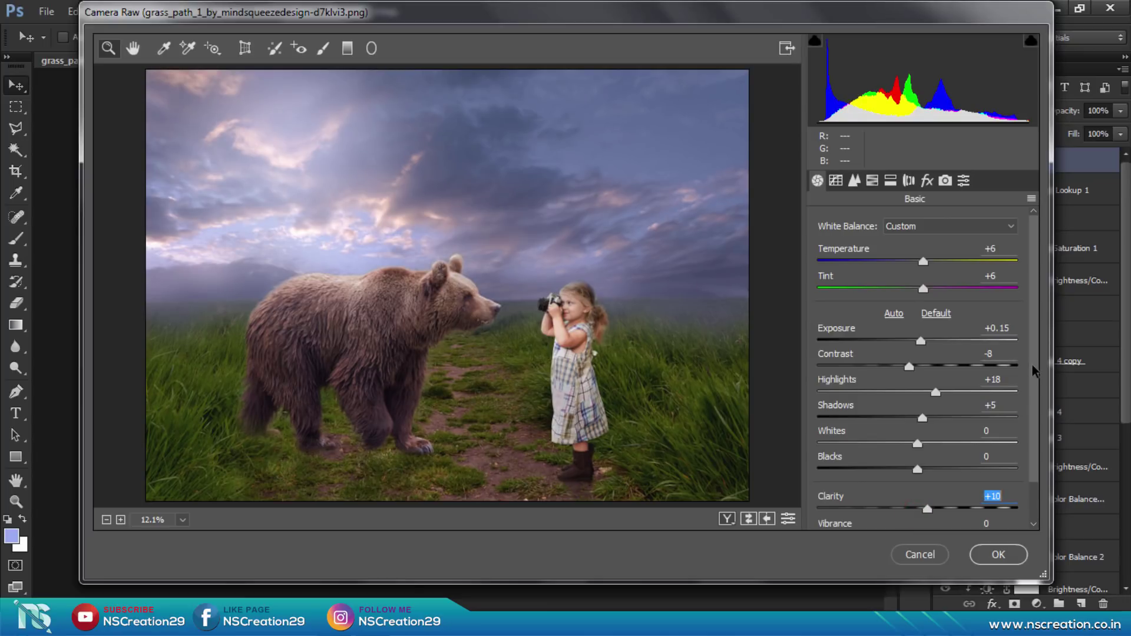
scroll(1035, 368, down, 2)
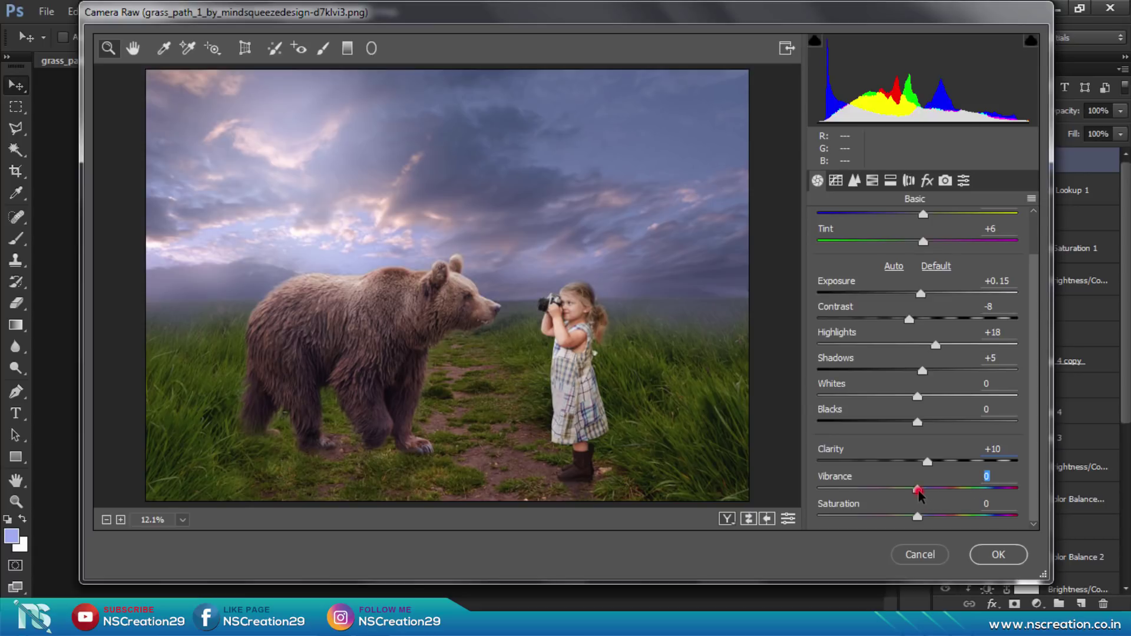
mouse_move(918, 490)
mouse_down()
mouse_move(906, 489)
mouse_move(917, 493)
mouse_up()
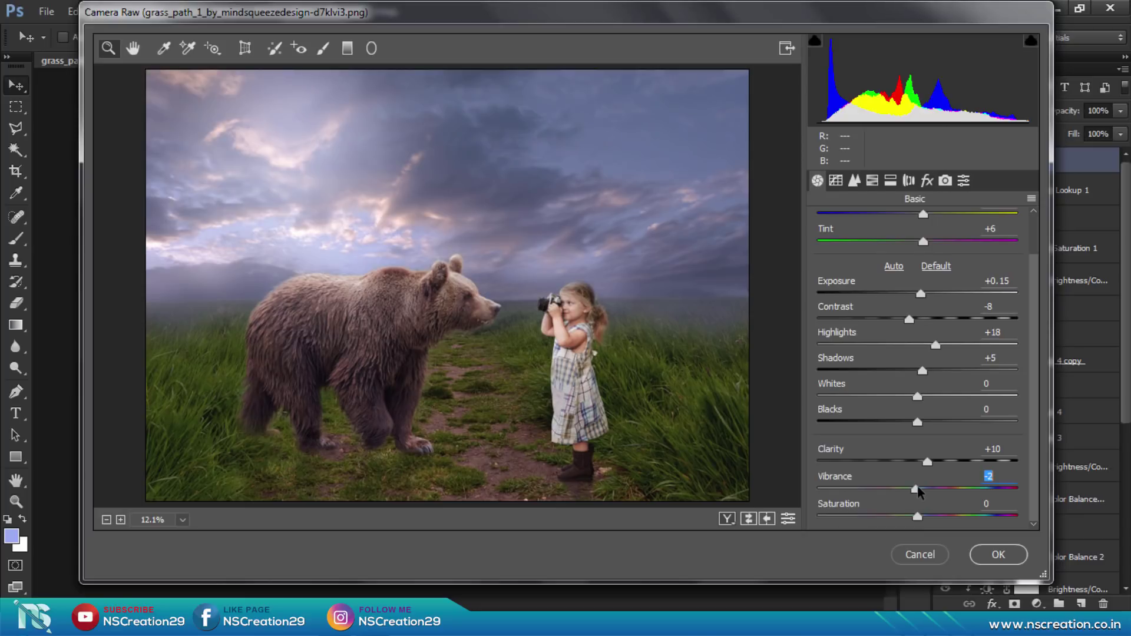
key(Up)
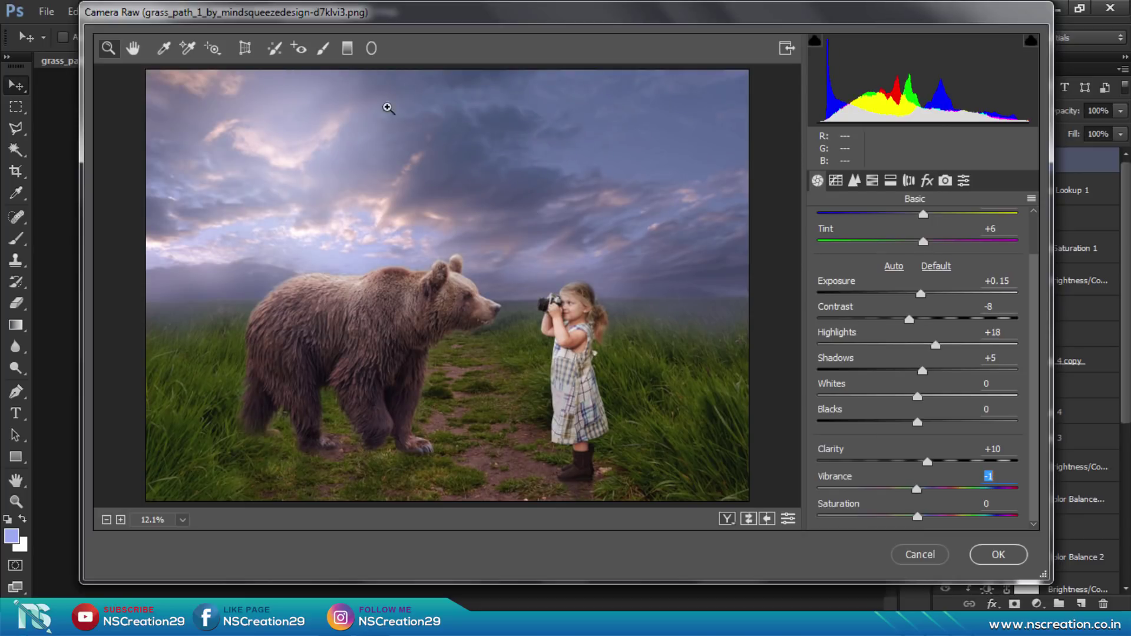
Step: Add a Graduated Filter from the bottom edge up to the path with Exposure -0.55
click(348, 49)
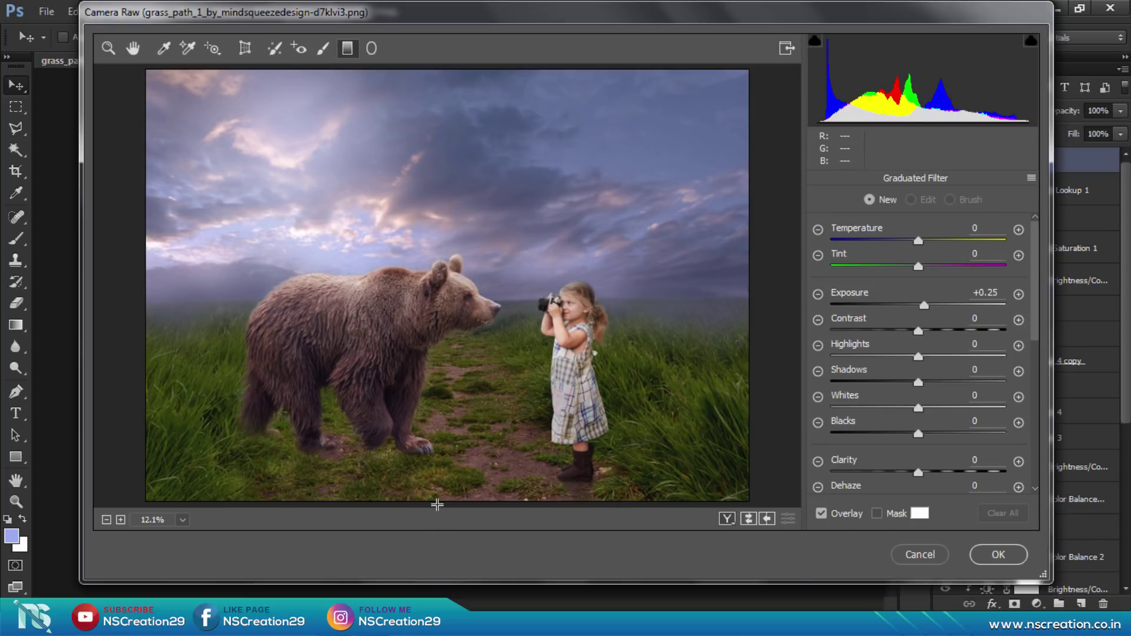
mouse_move(437, 505)
mouse_down()
mouse_move(463, 415)
mouse_move(445, 359)
mouse_up()
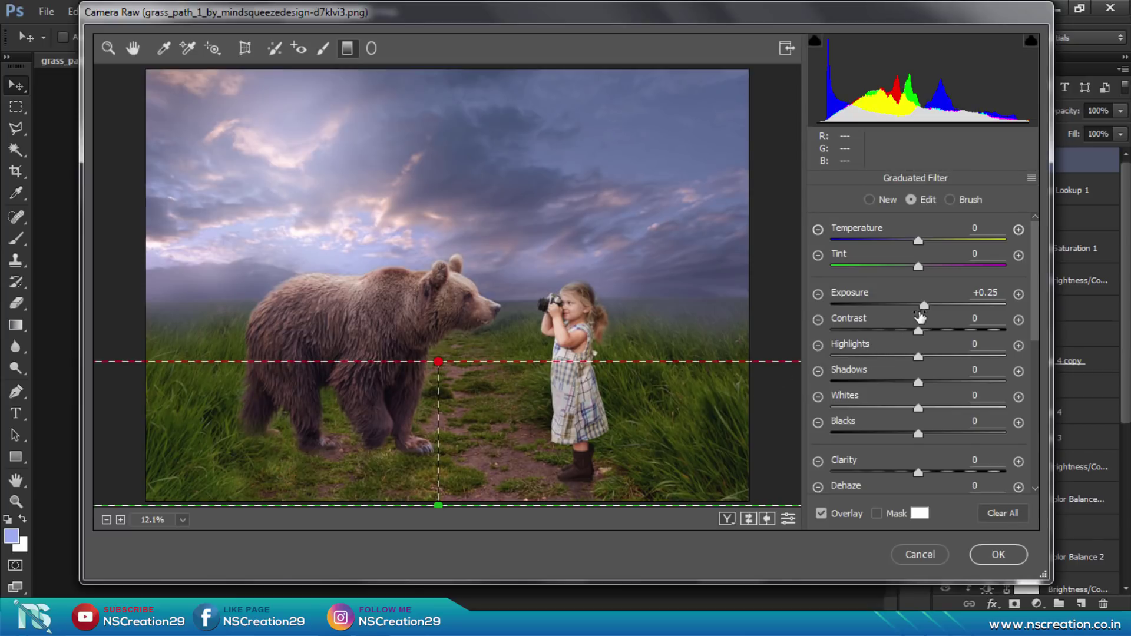
click(924, 305)
drag(925, 307, 909, 313)
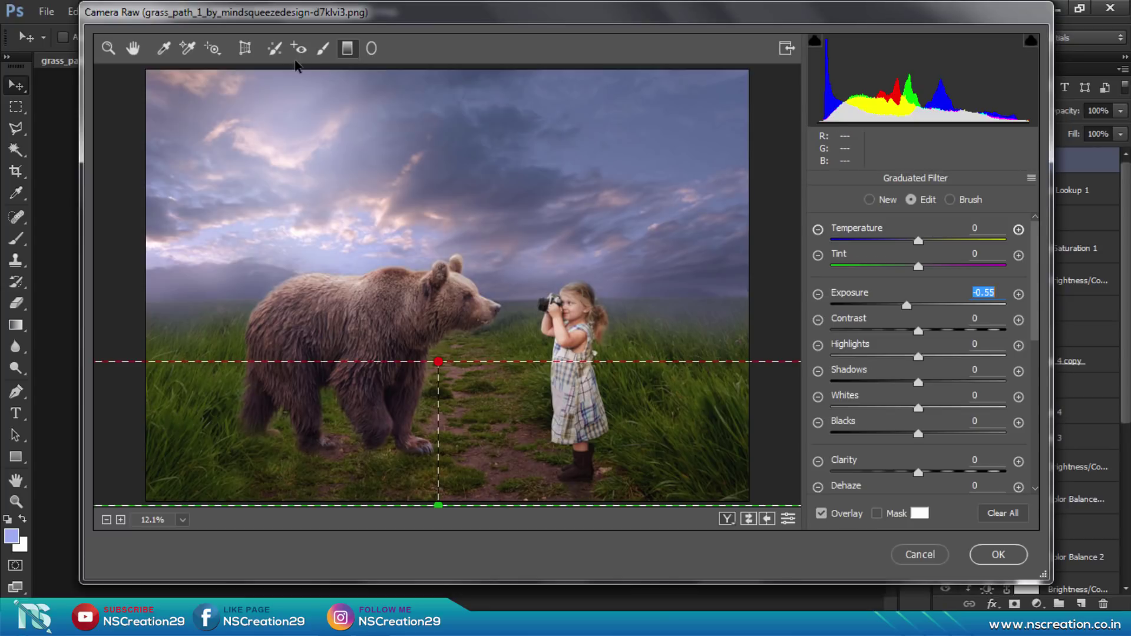
Step: Brush the upper-left sky at +0.65 exposure with the Adjustment Brush and apply the Camera Raw grade
click(323, 48)
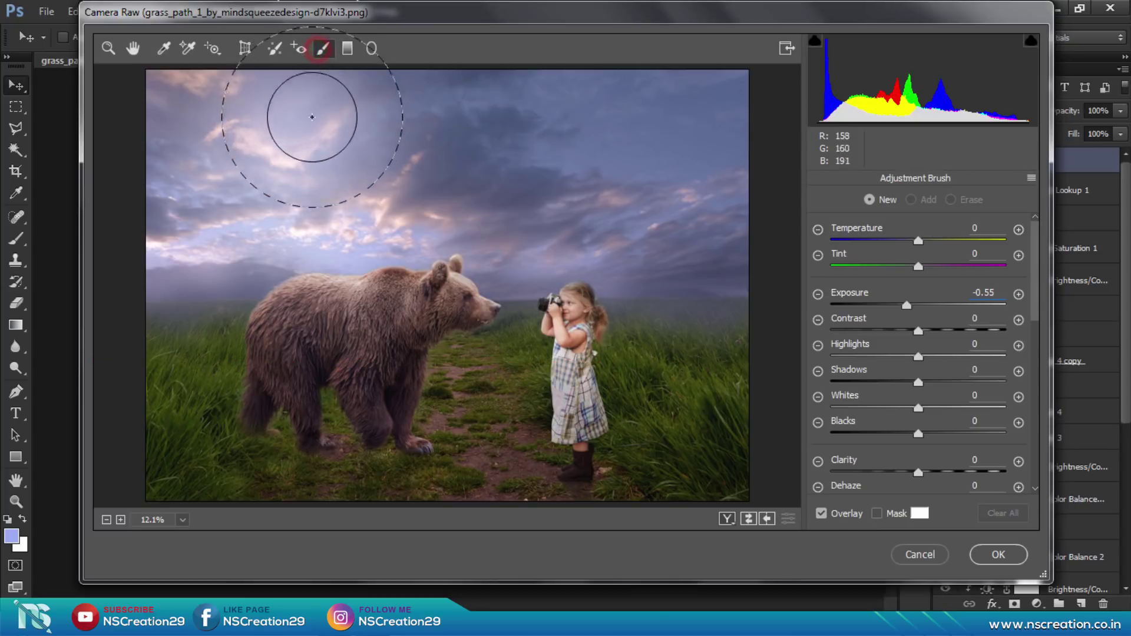
click(311, 150)
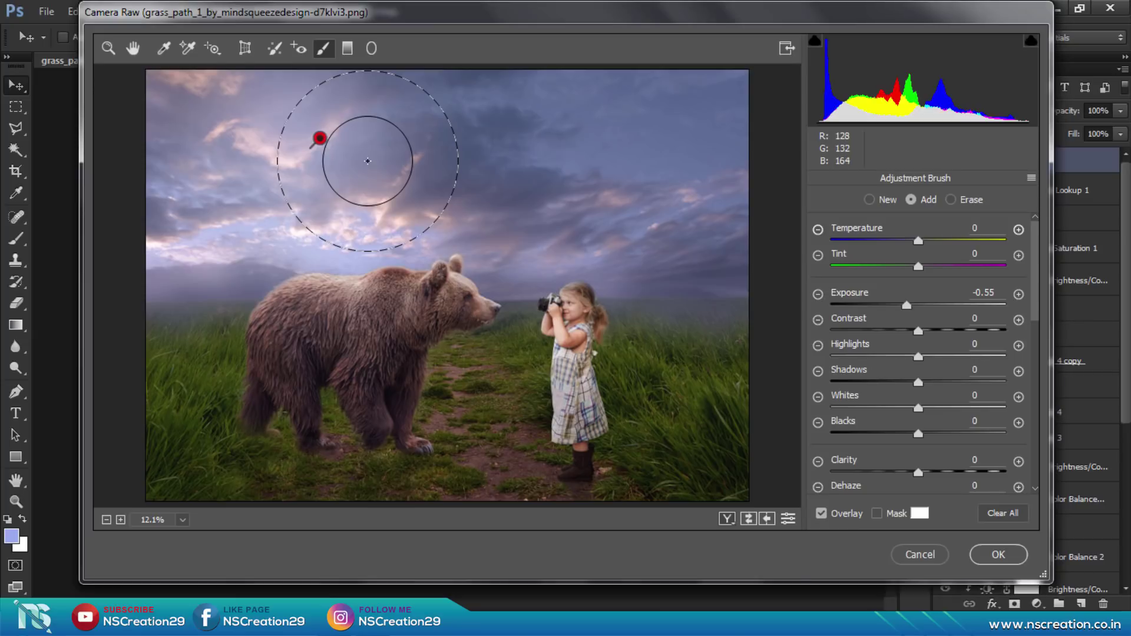
click(925, 305)
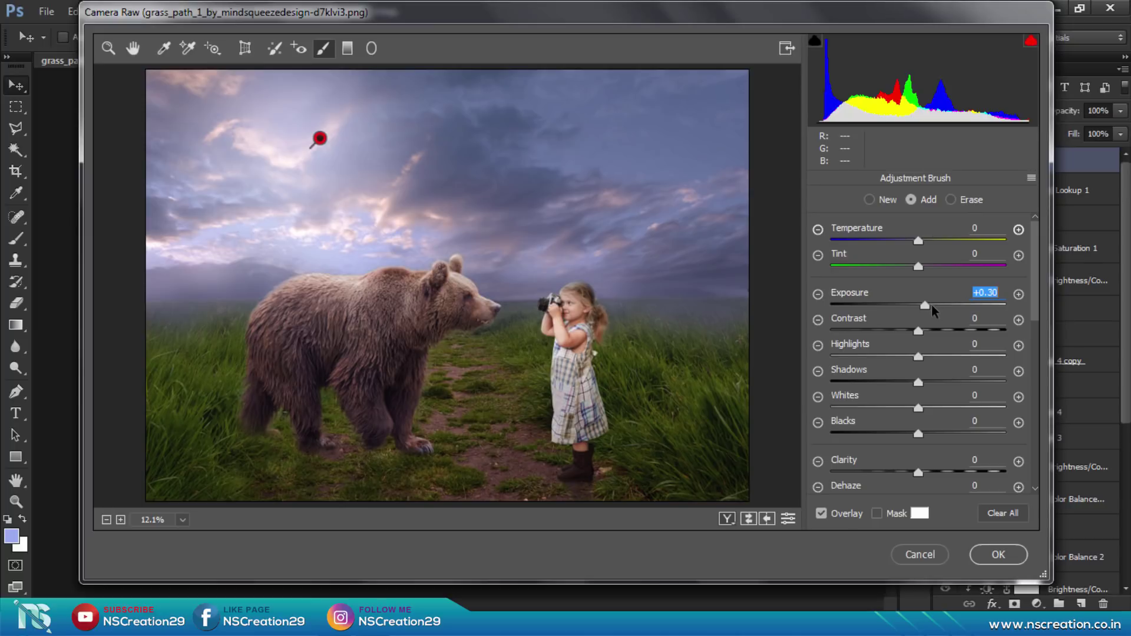
click(932, 305)
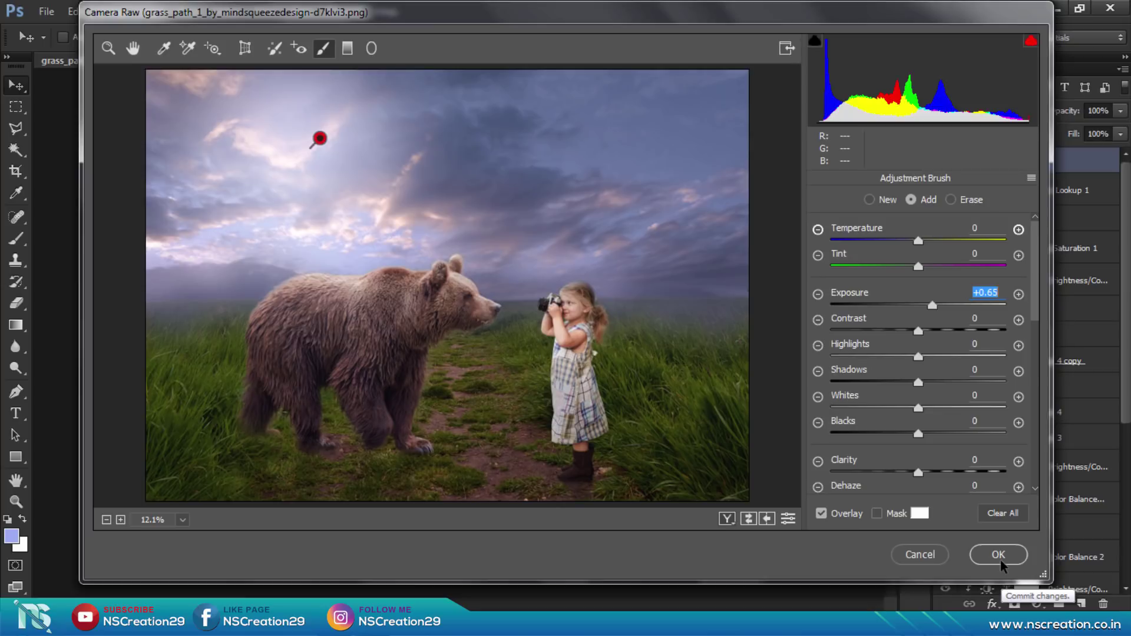
click(999, 556)
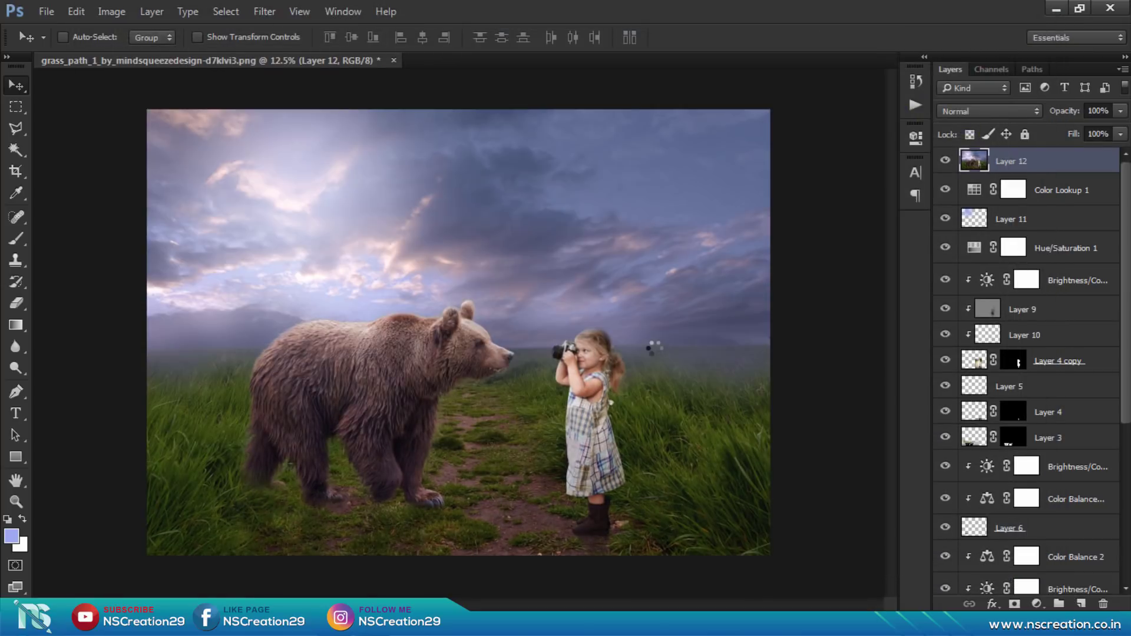